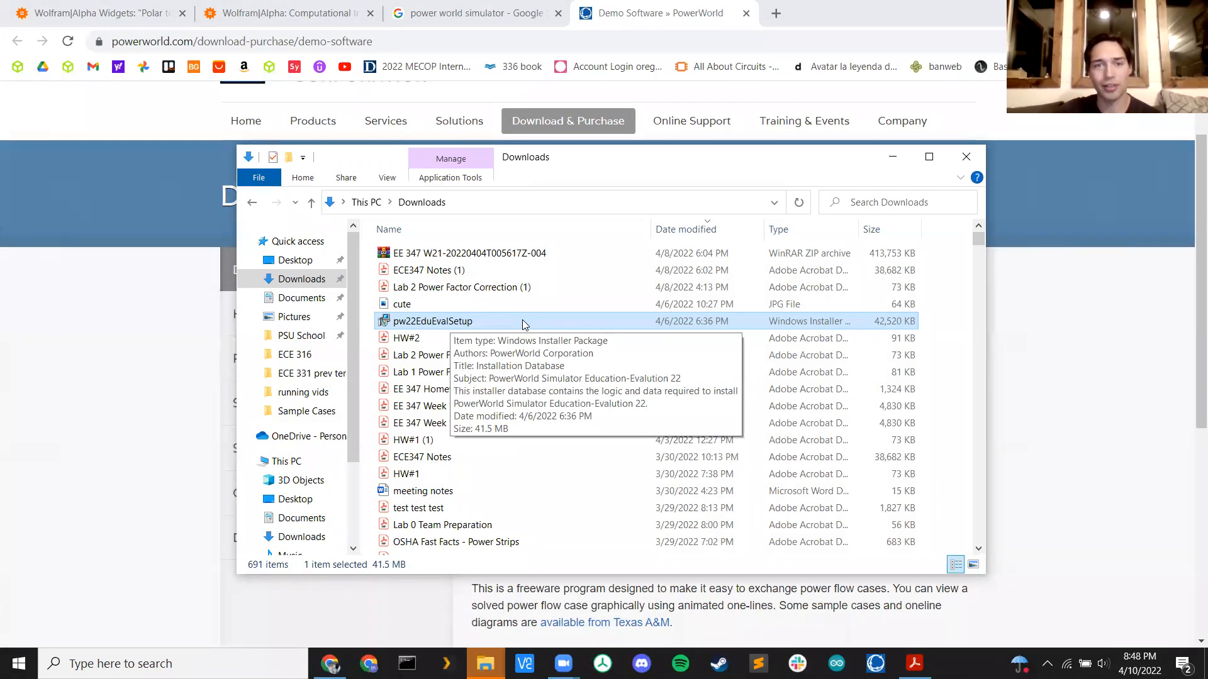
double_click(490, 322)
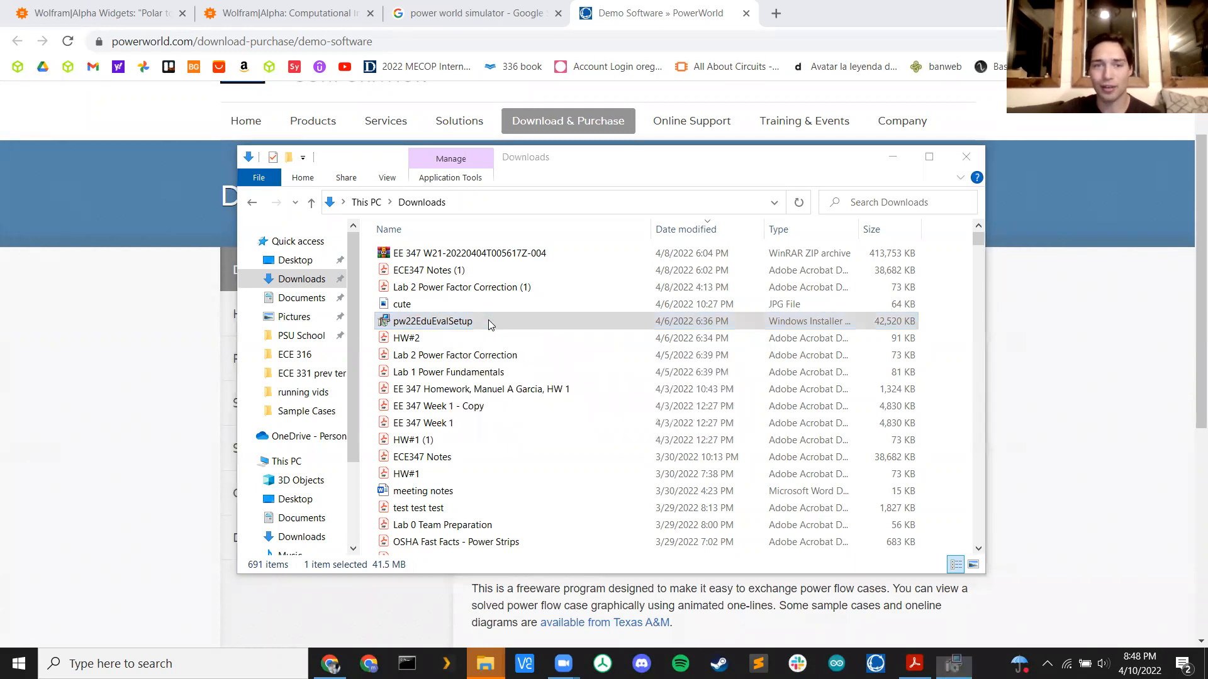
click(676, 454)
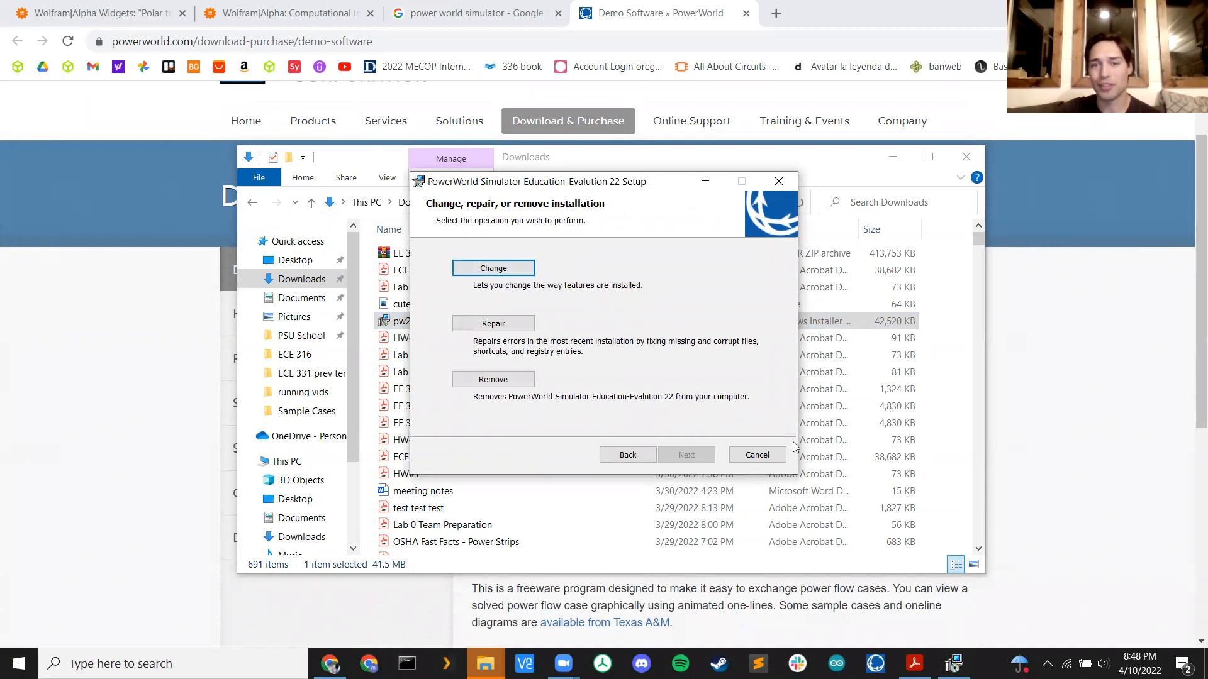
click(758, 456)
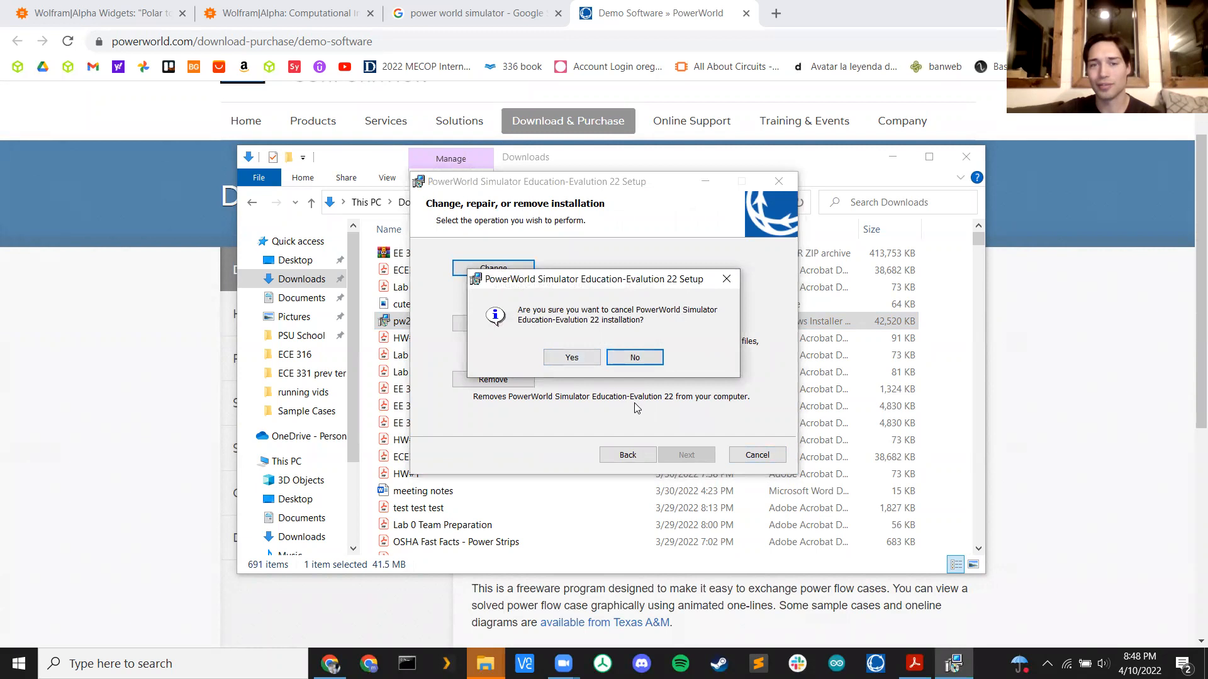
click(590, 357)
click(688, 456)
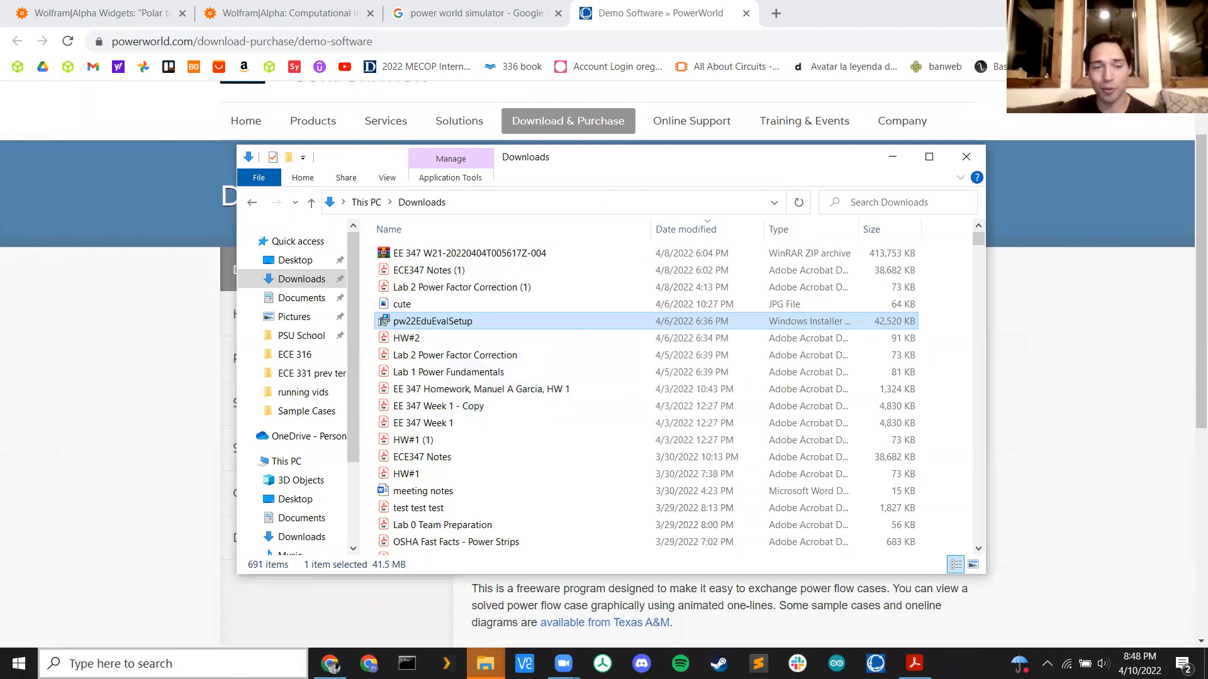
- Unpin PowerWorld Simulator from the taskbar
right_click(876, 663)
click(848, 630)
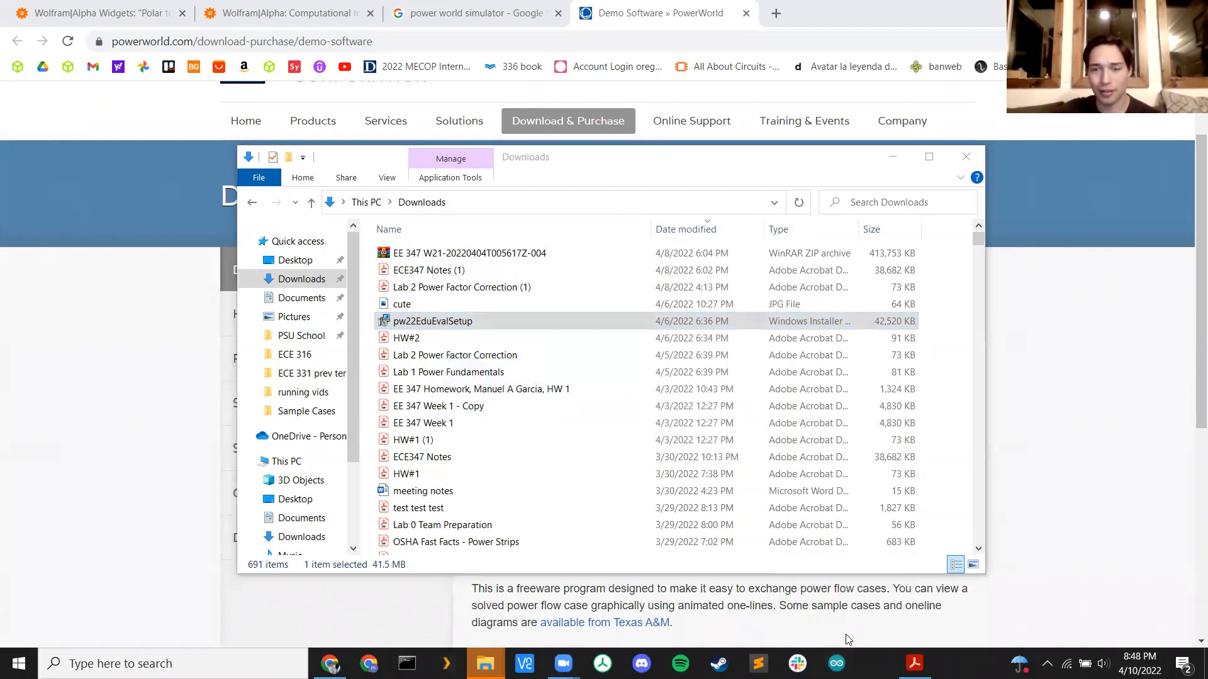
- Find the PowerWorld folder with a system search for "powerworld" and open the B2 case from its 22 > Sample Cases folder
click(272, 658)
text(power)
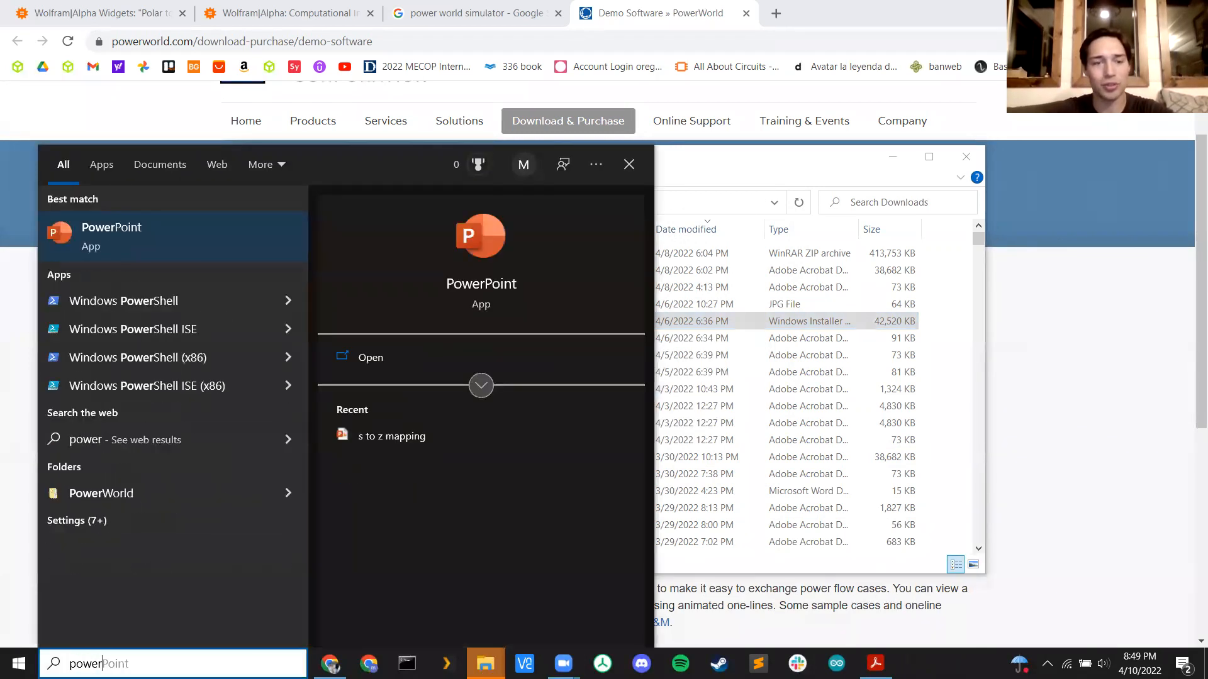
text(world)
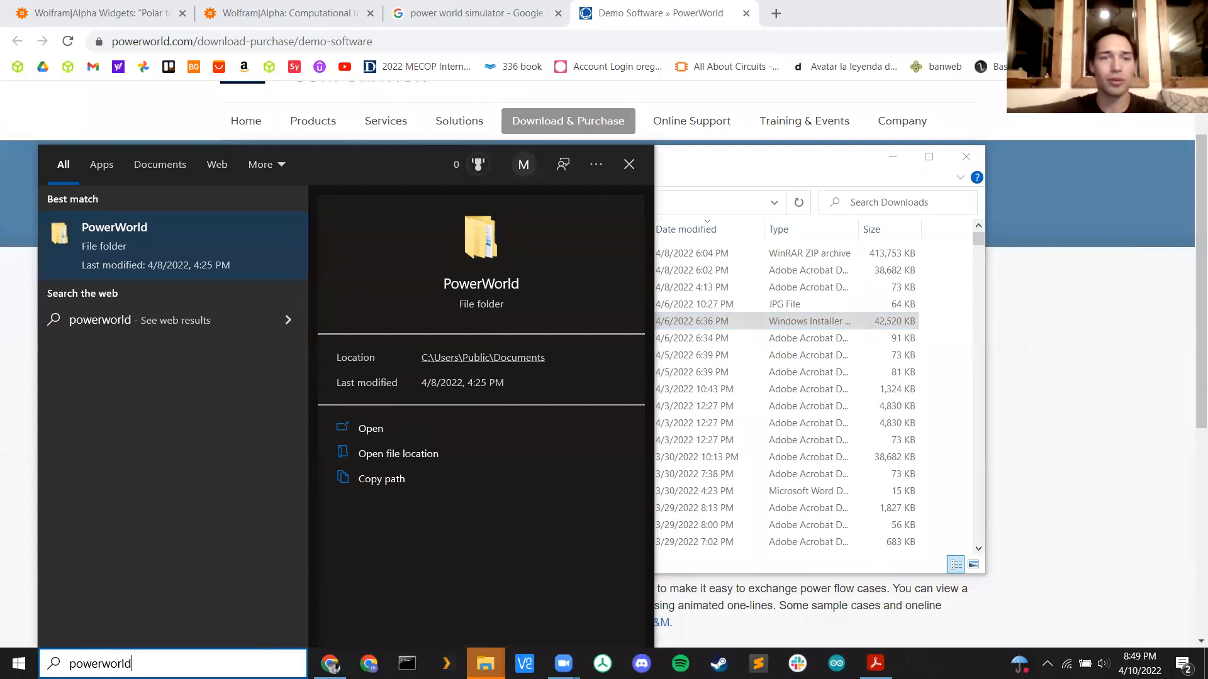
click(170, 243)
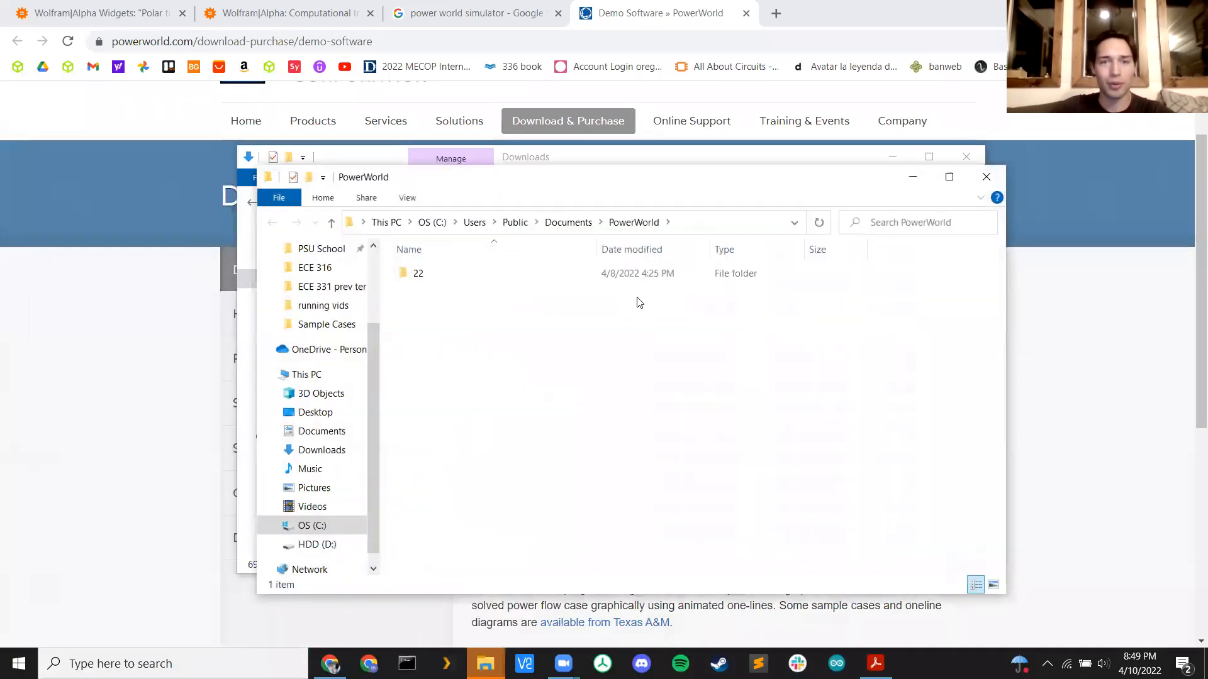
double_click(563, 276)
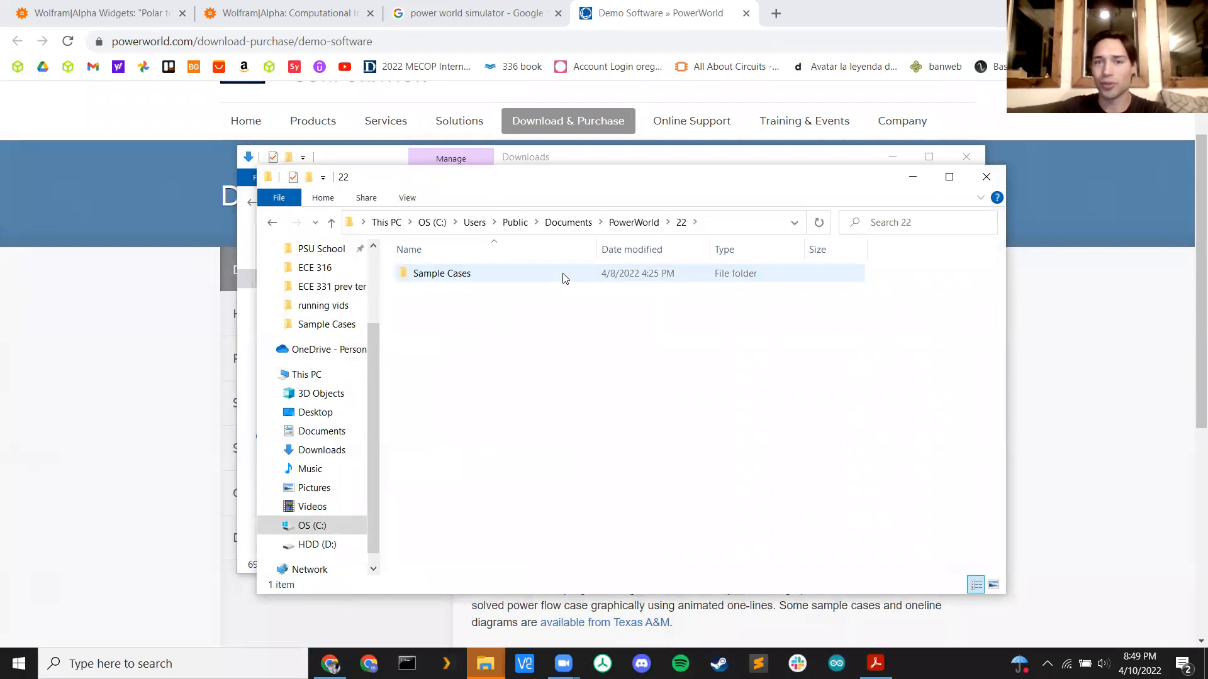
double_click(564, 277)
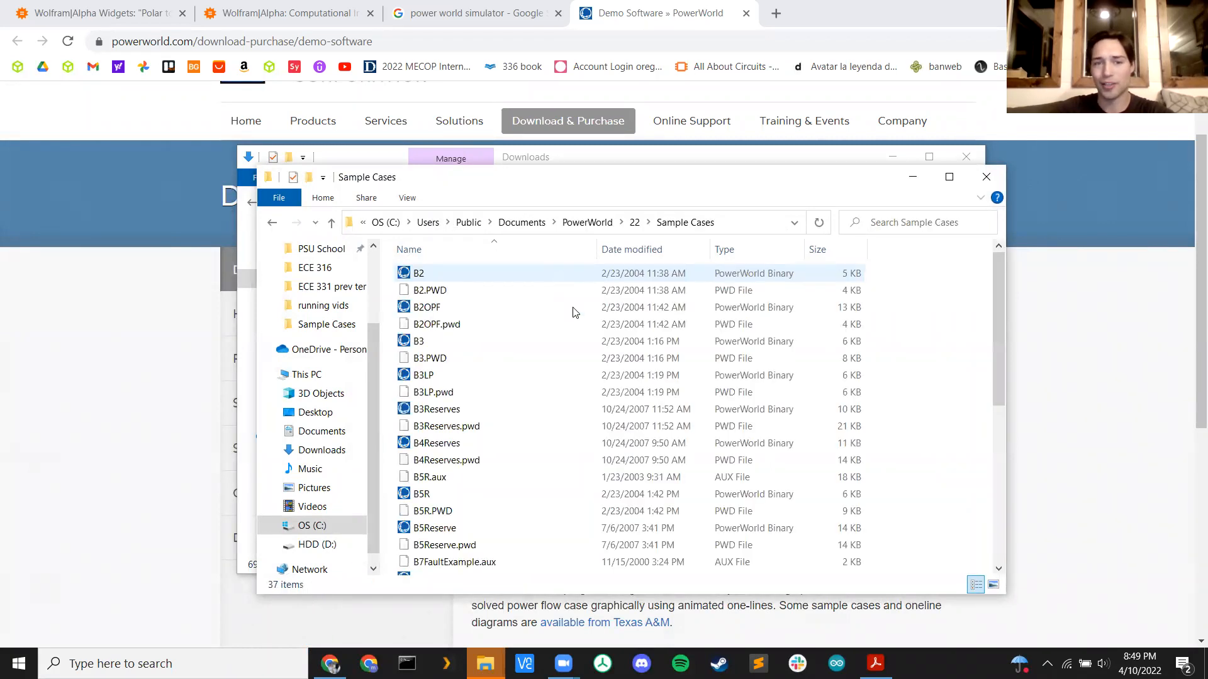
double_click(494, 277)
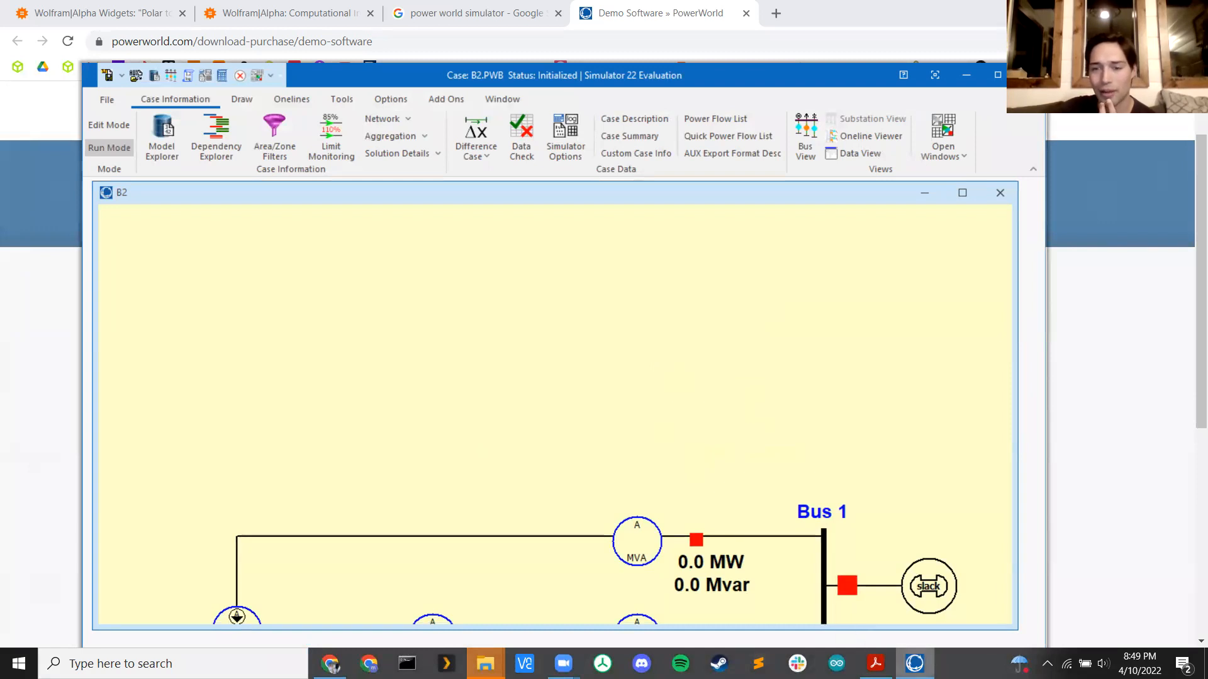
- Pin PowerWorld Simulator to the taskbar and close the window with the B2 case
mouse_move(915, 663)
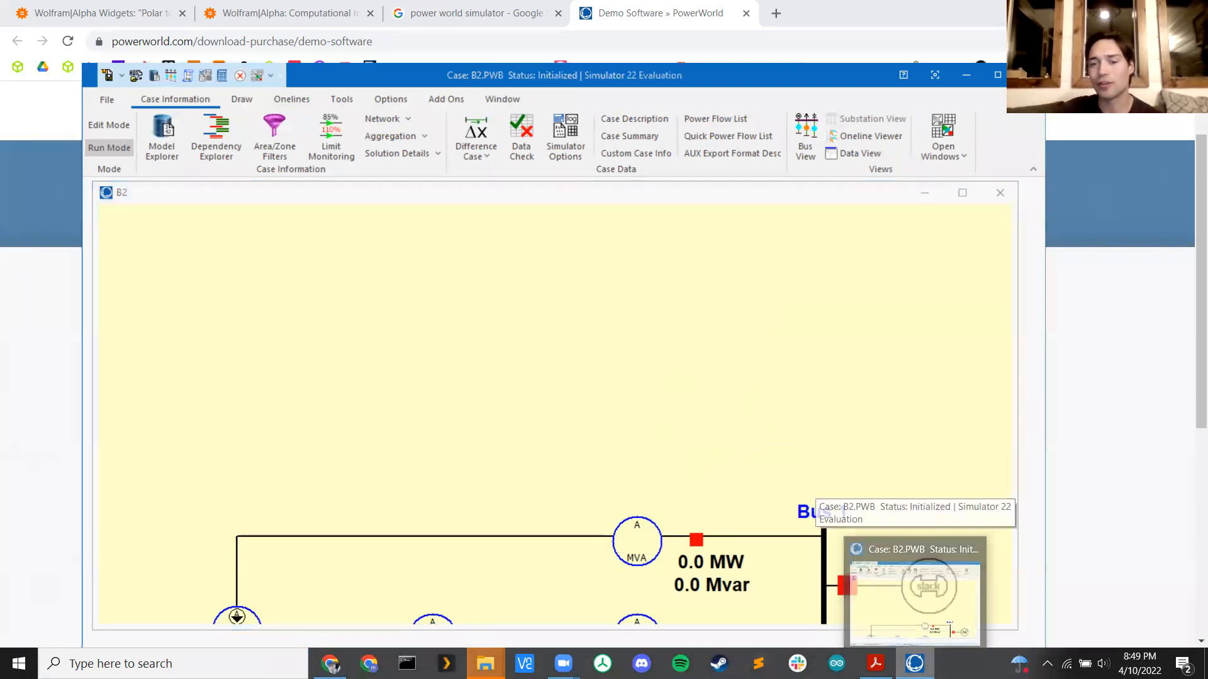
right_click(915, 663)
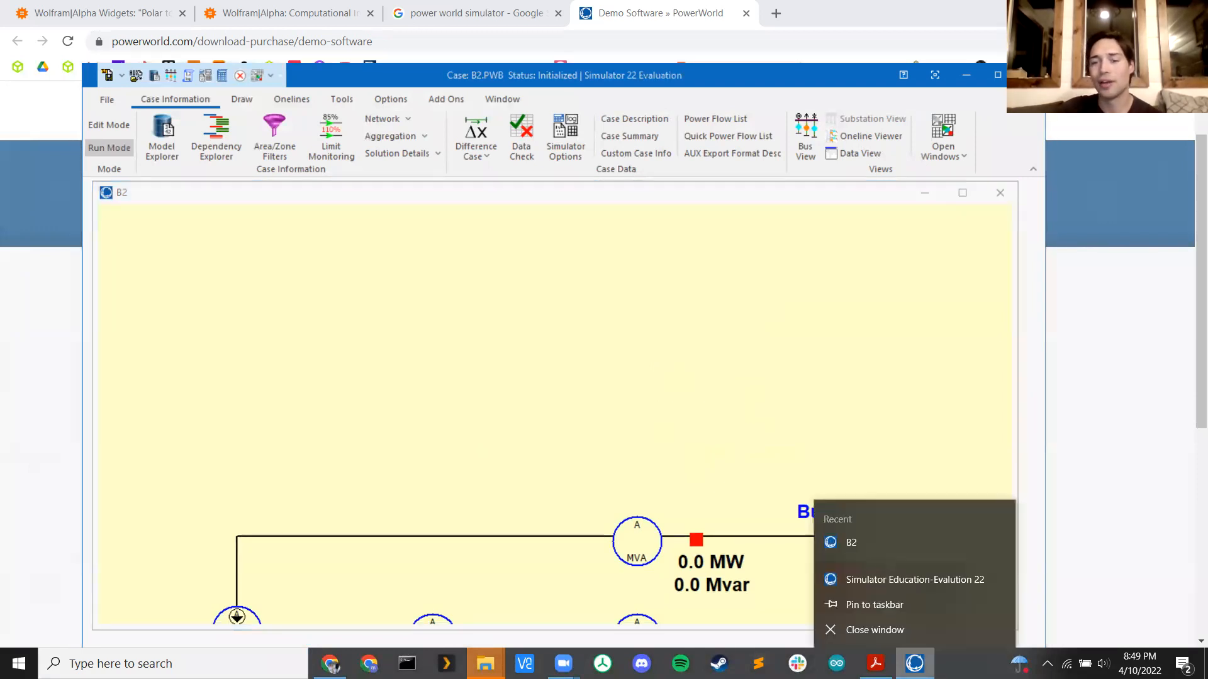
click(900, 605)
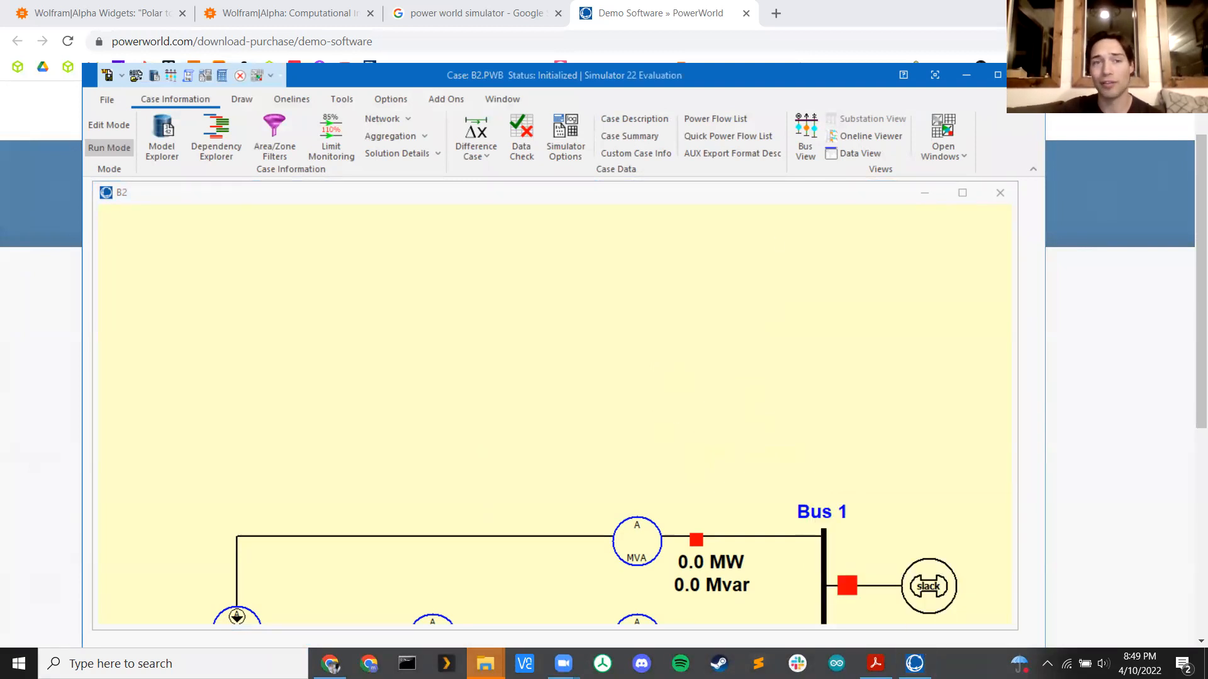
click(1030, 75)
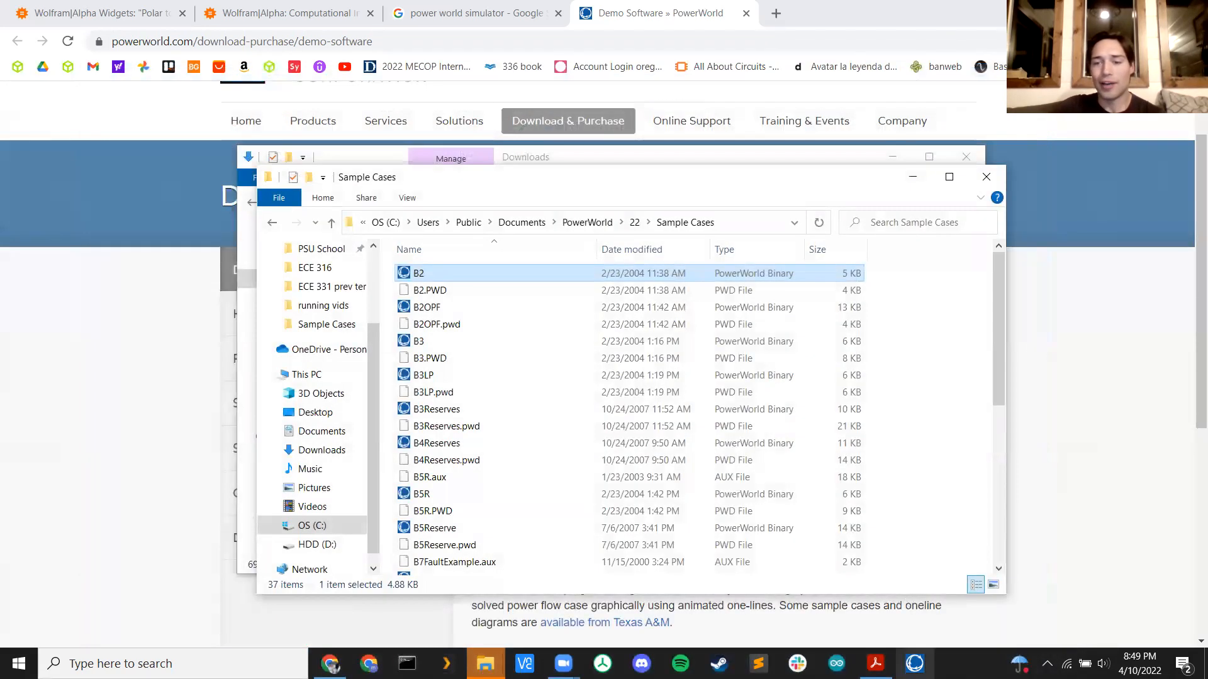
- Launch PowerWorld Simulator again and create a new case
click(914, 664)
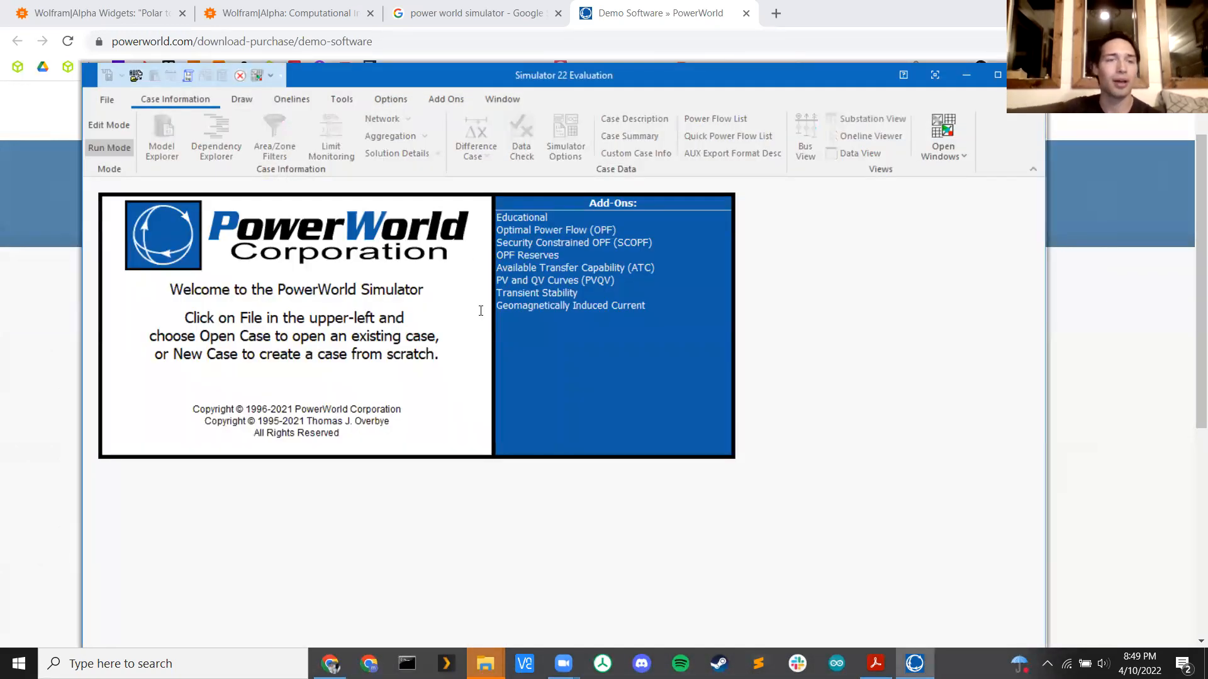
click(107, 100)
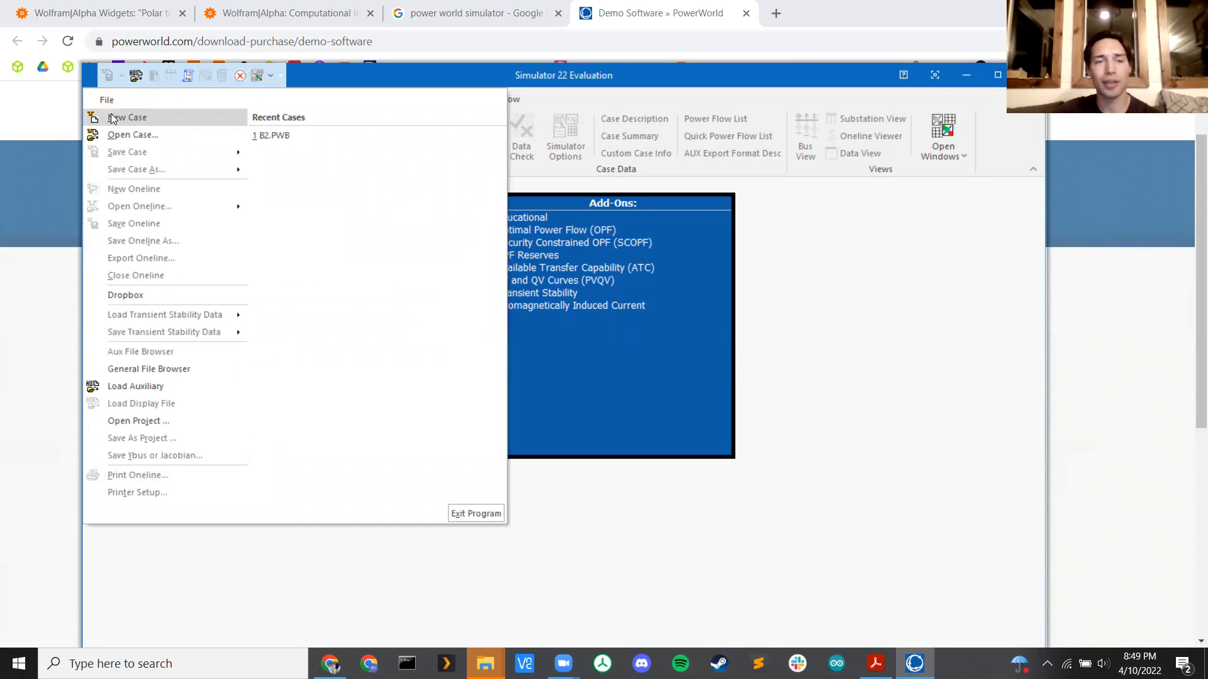
click(113, 119)
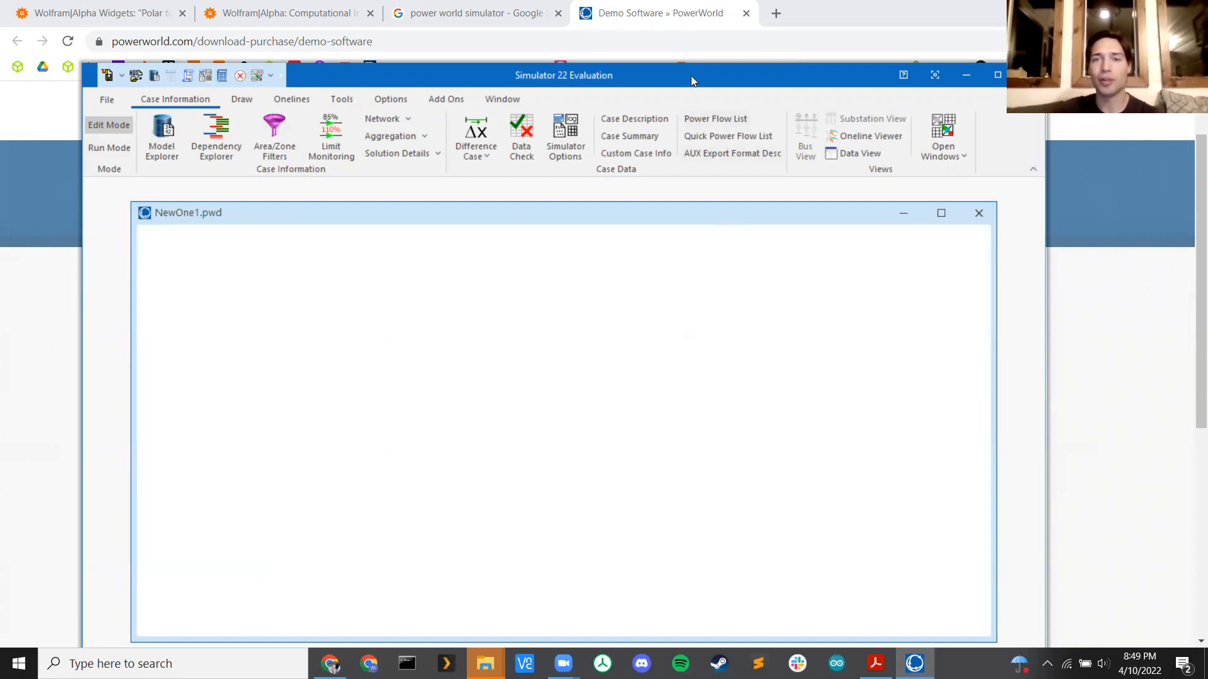
- Arrange the simulator side by side with the HW#2.pdf homework sheet and put the new case in Edit Mode
key(super+Left)
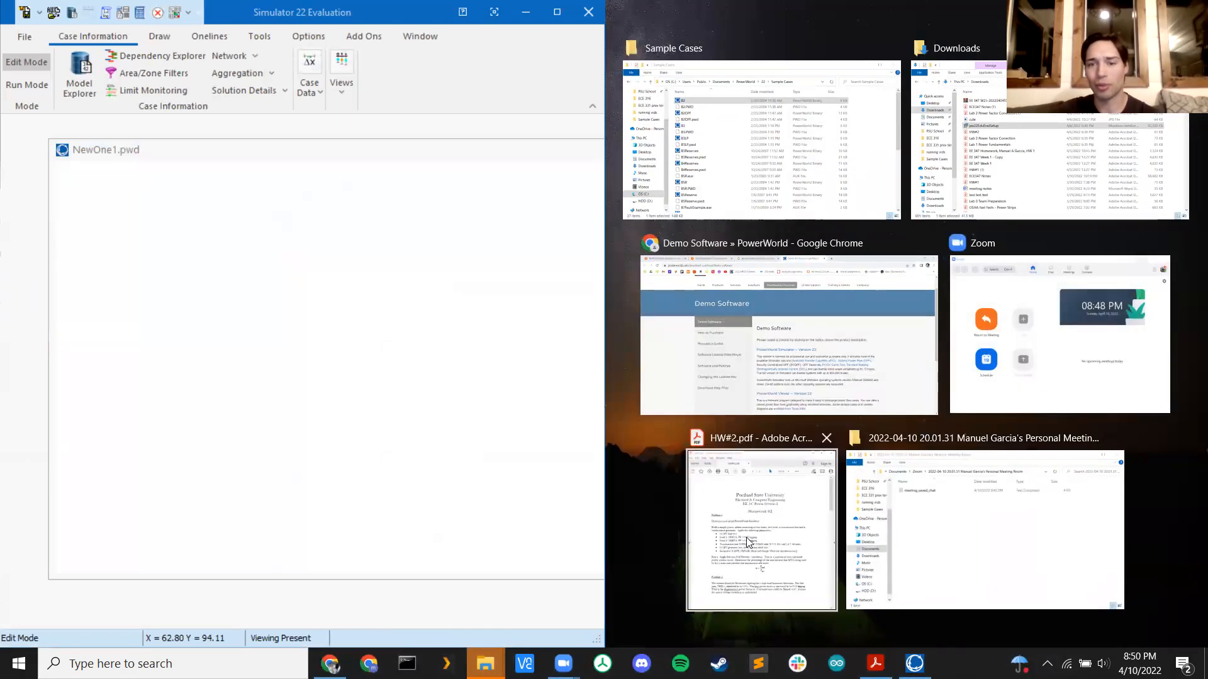
click(805, 466)
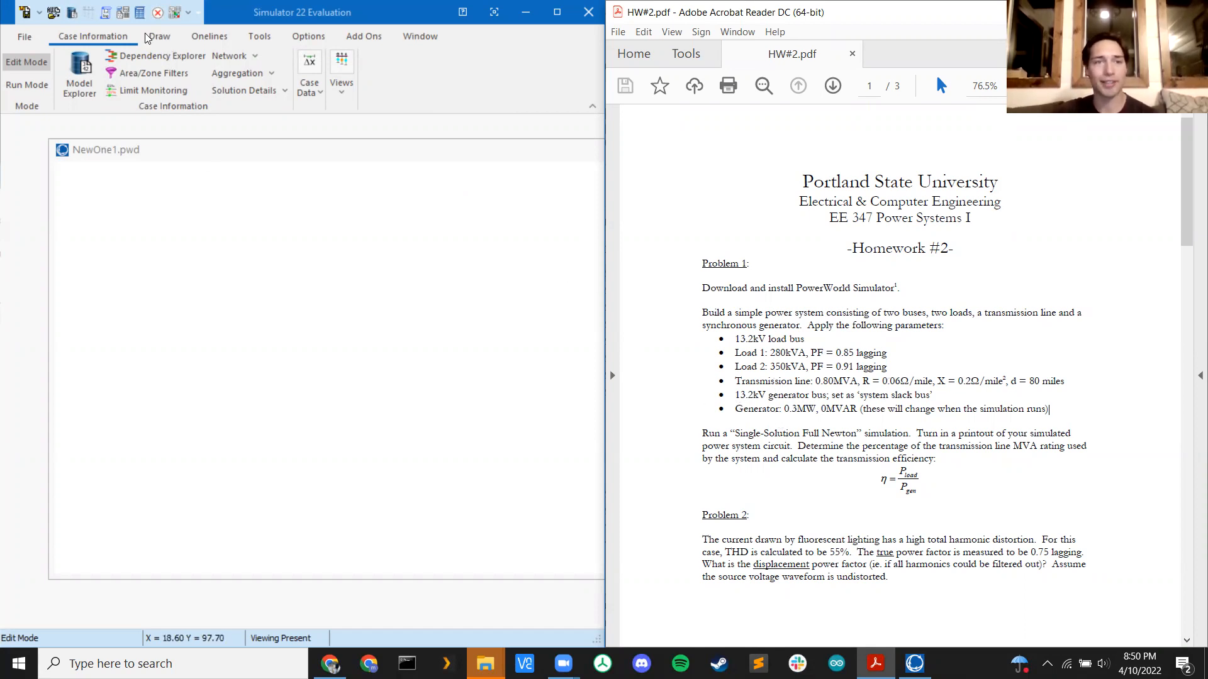
click(23, 65)
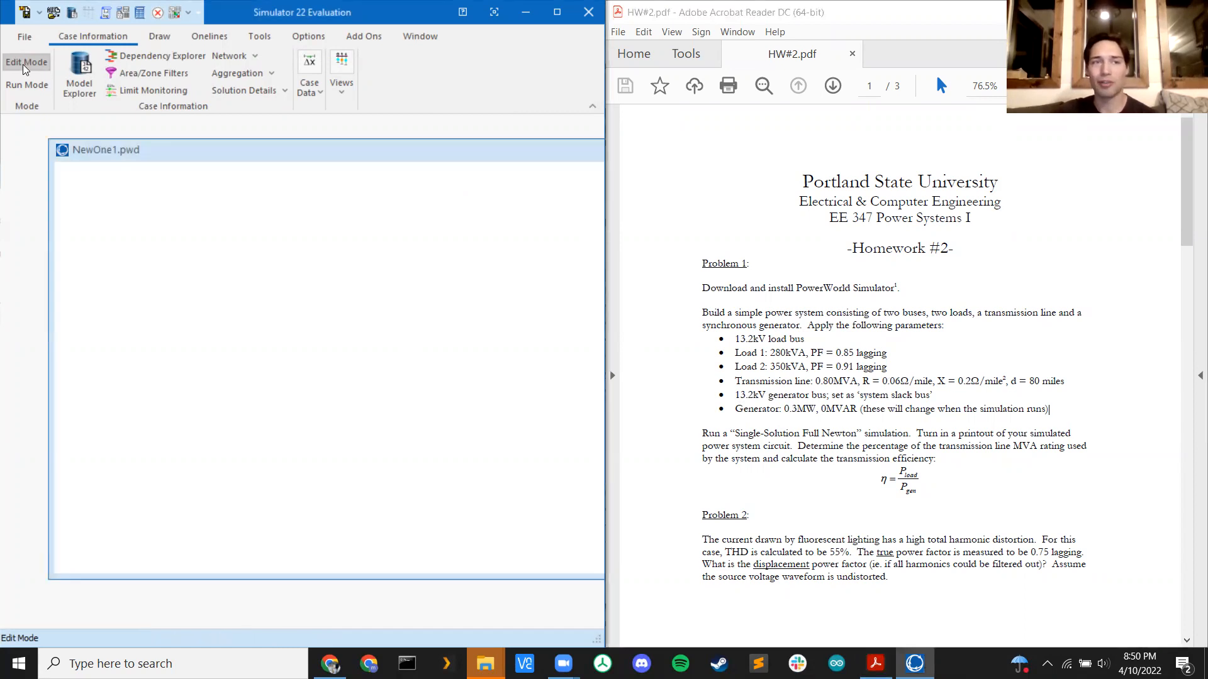
click(158, 39)
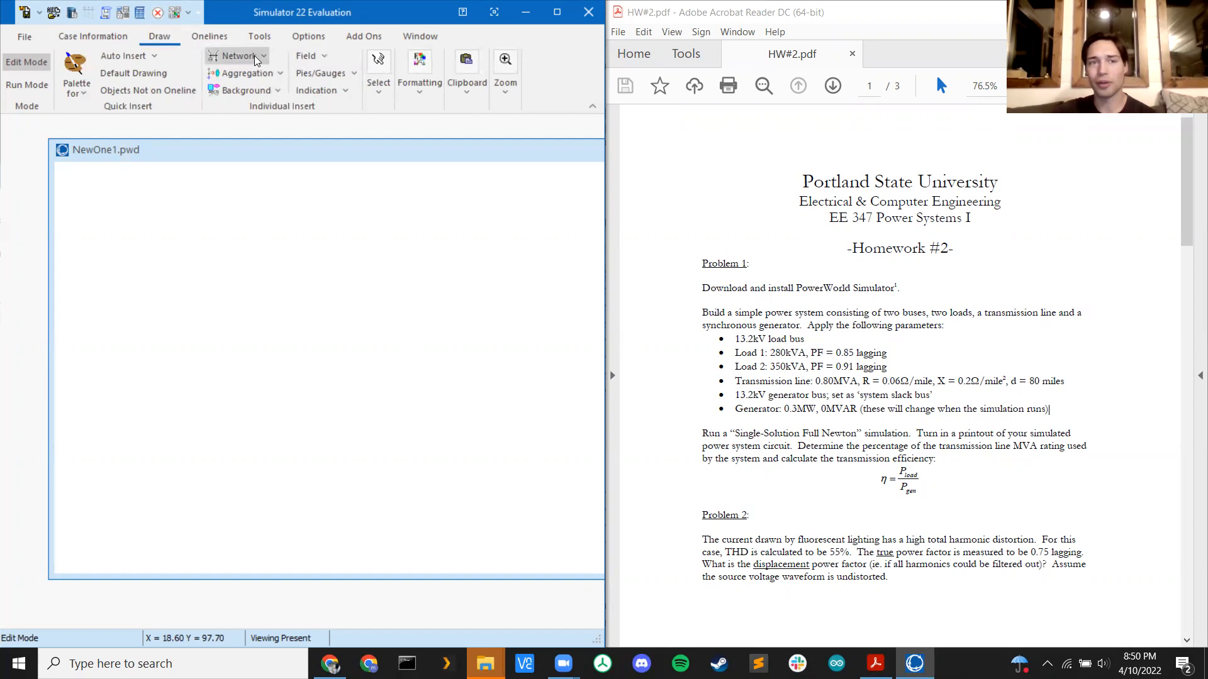
click(557, 12)
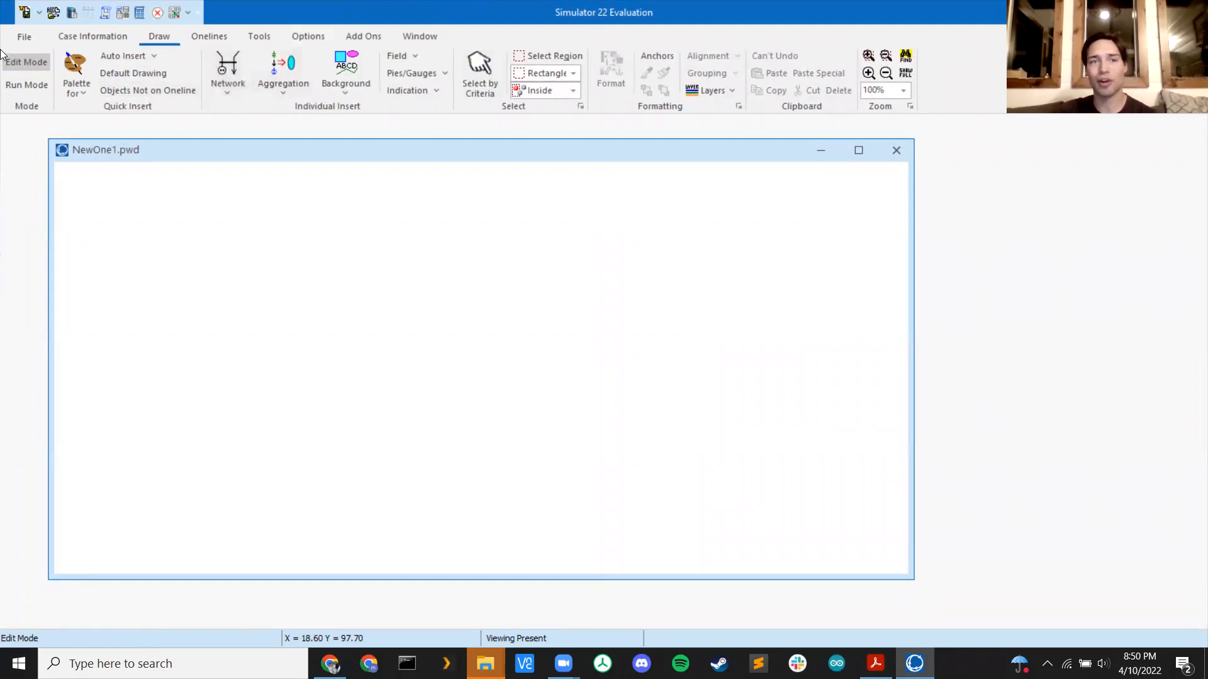
key(super+Left)
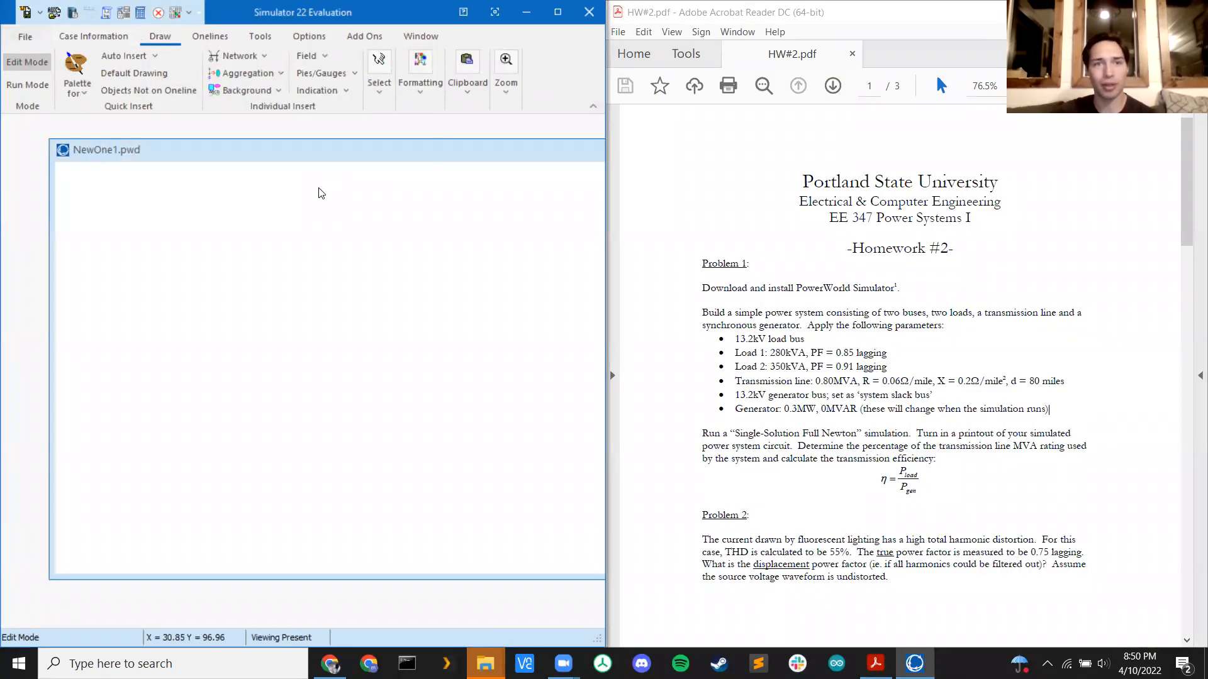
- Insert a bus in the lower-left area of the oneline with nominal voltage 13.2 kV, orientation Up and size 3.00
click(254, 55)
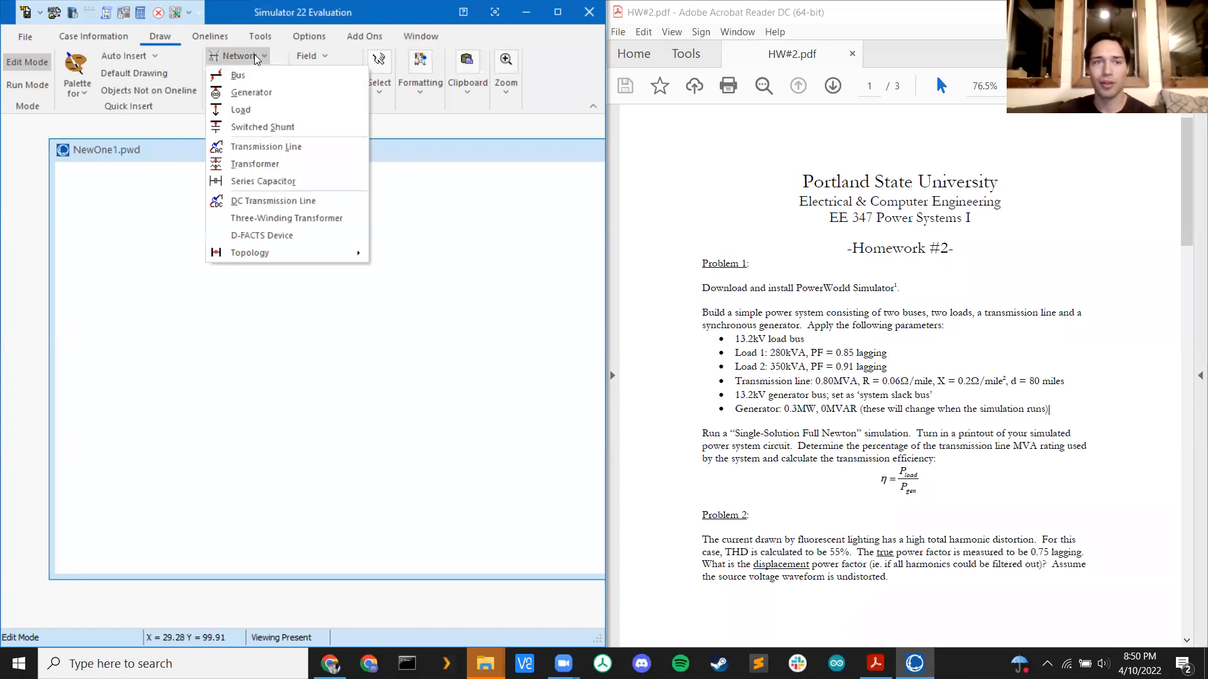
click(259, 80)
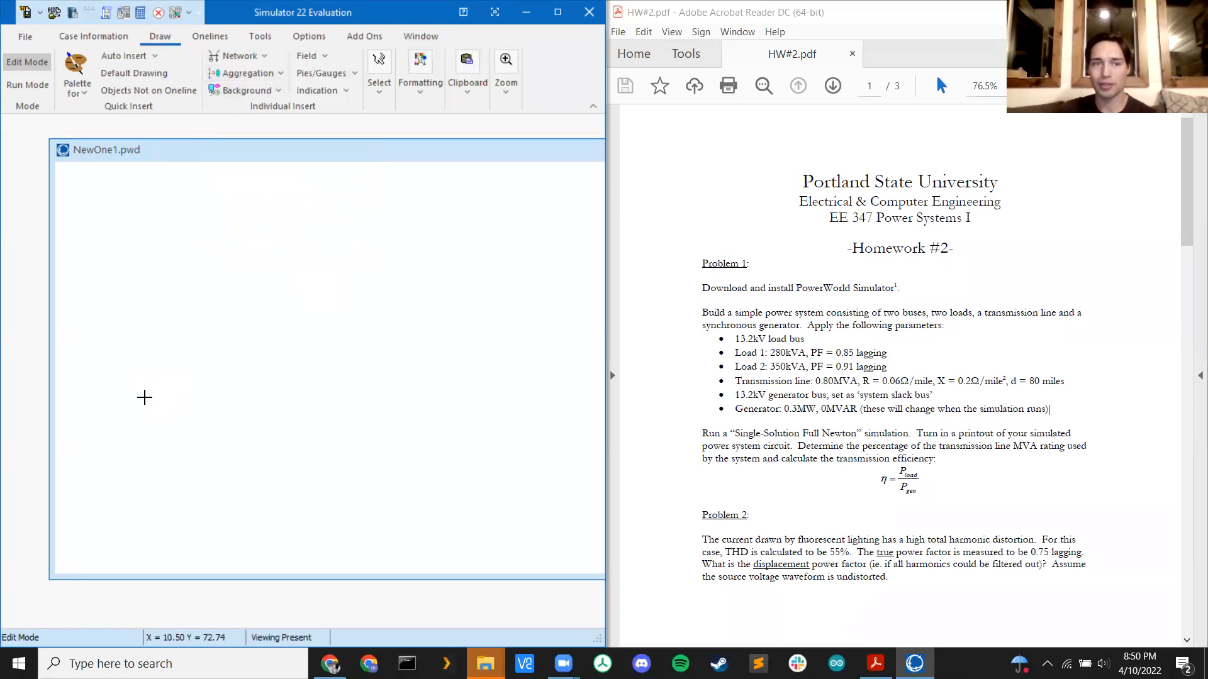
click(147, 403)
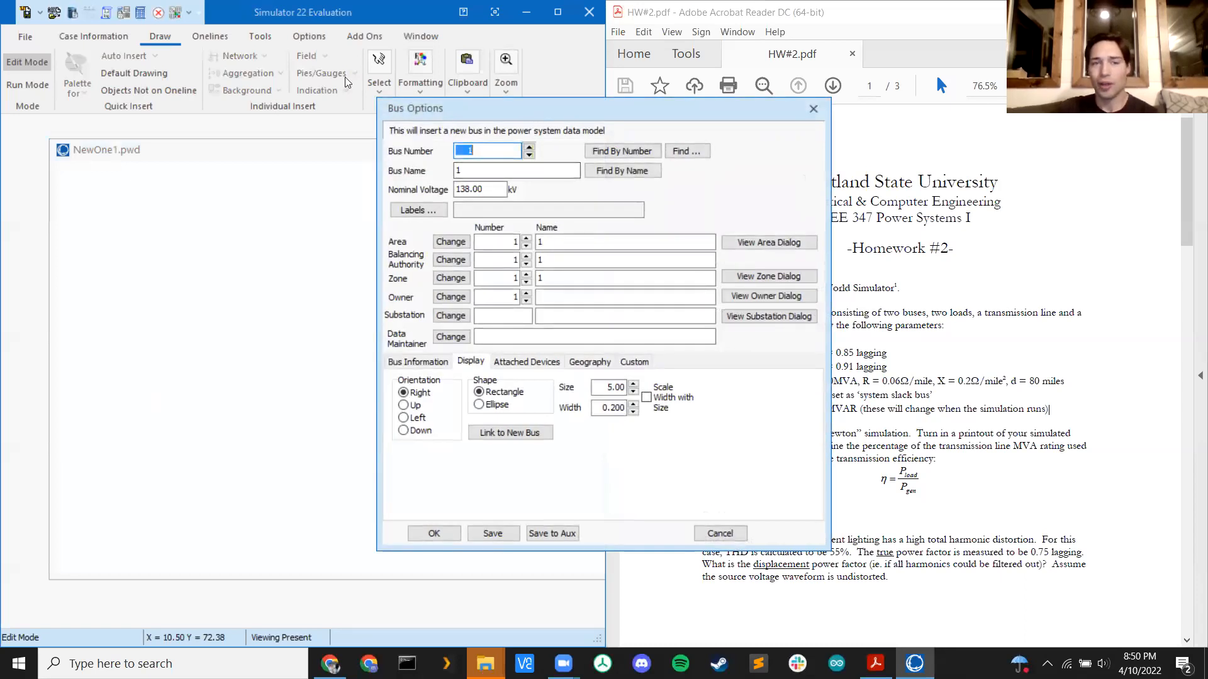
drag(434, 109, 236, 71)
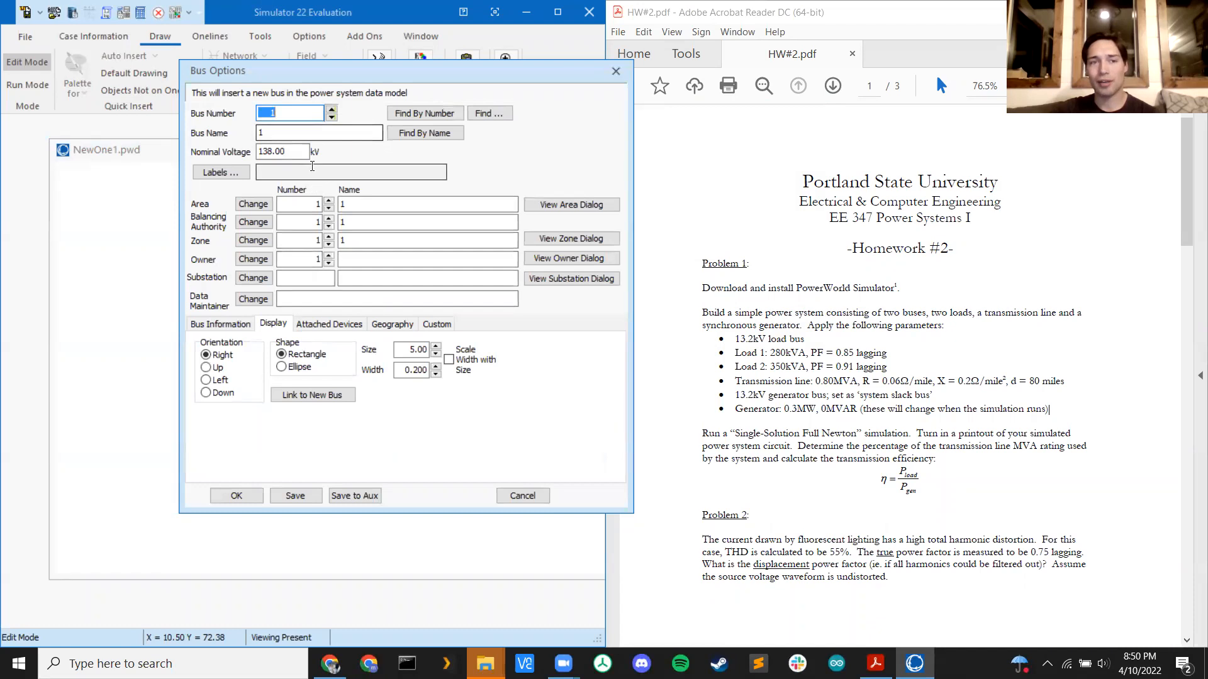
double_click(288, 151)
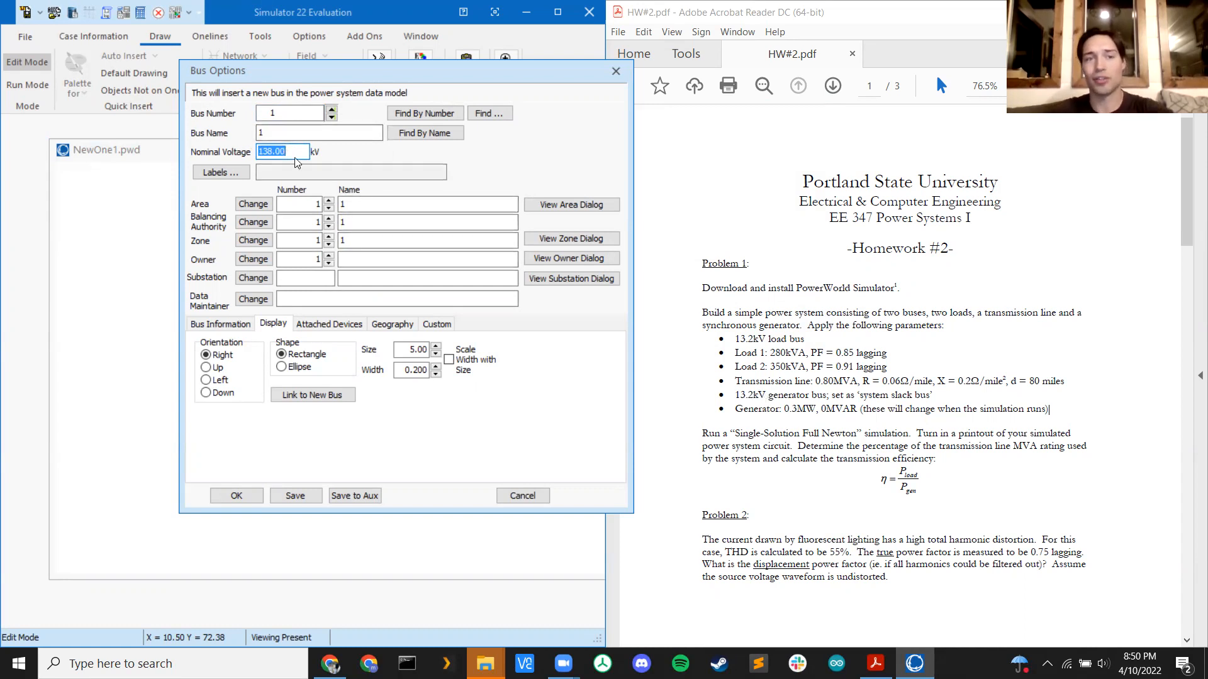
text(13.2)
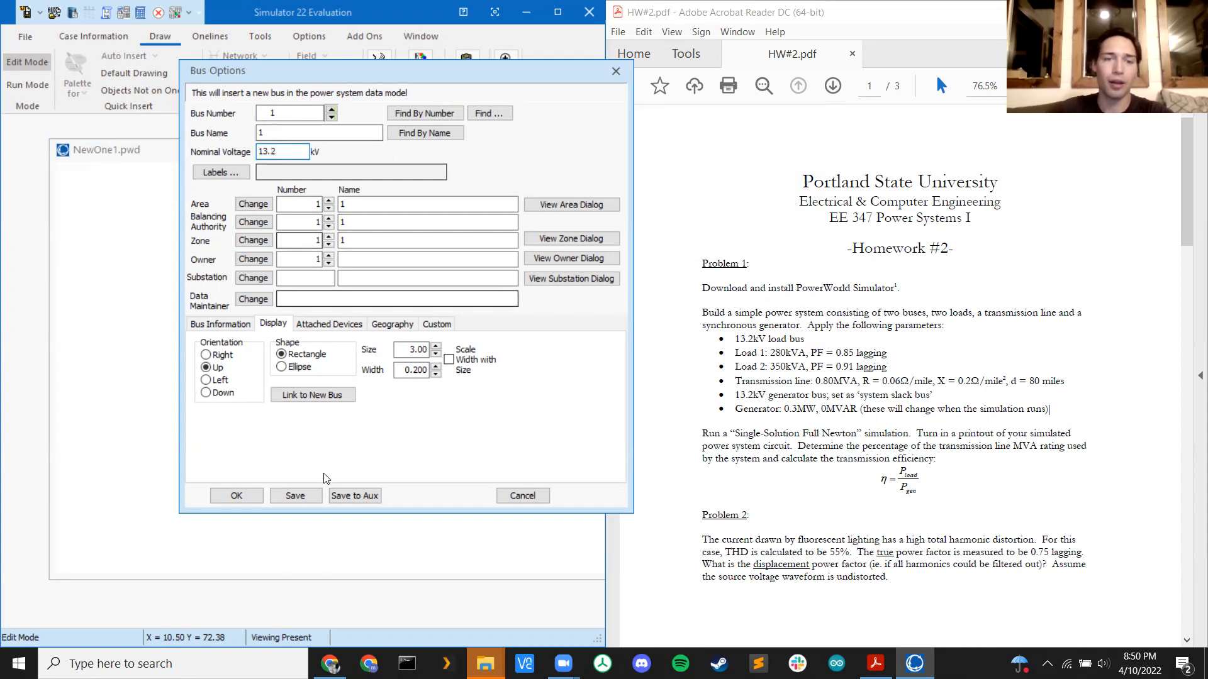
click(238, 496)
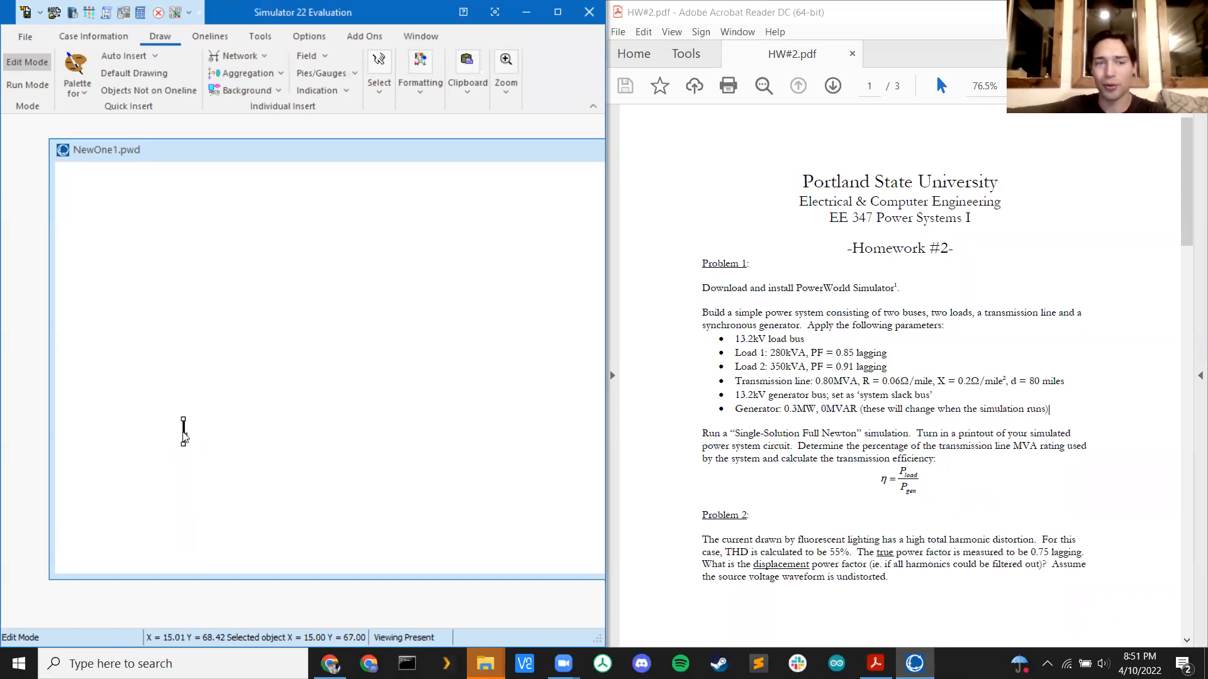
- Change the display orientation of bus 1 to Right
double_click(183, 432)
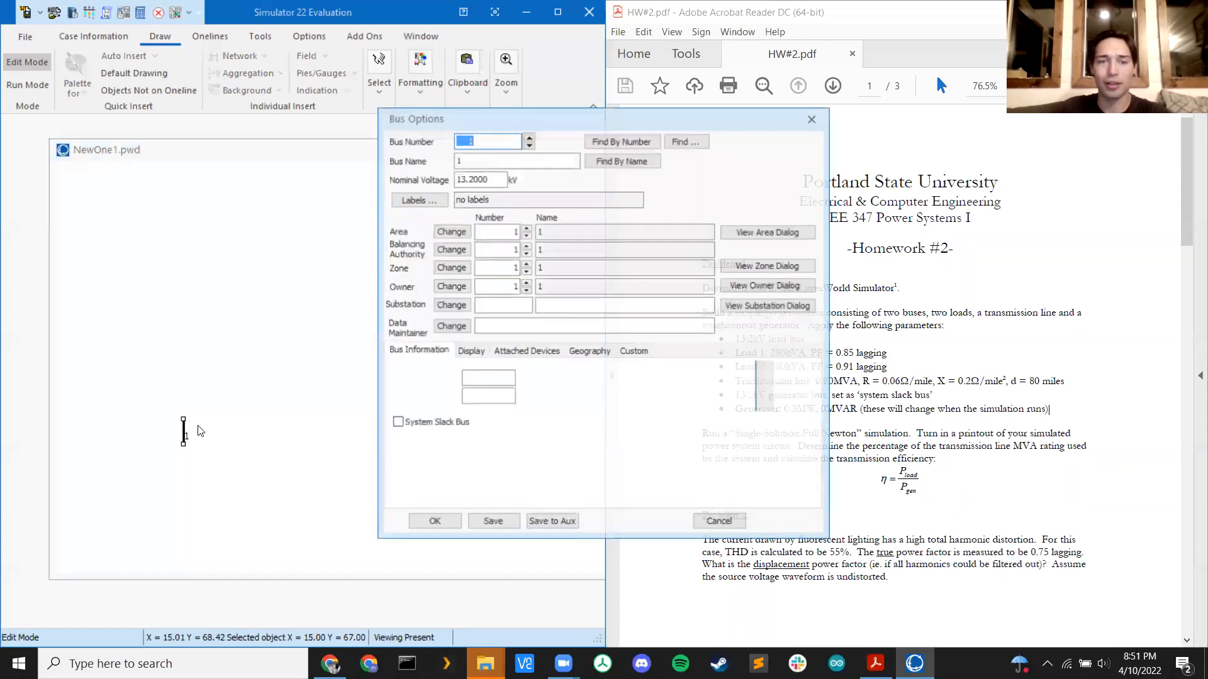
click(477, 353)
click(403, 382)
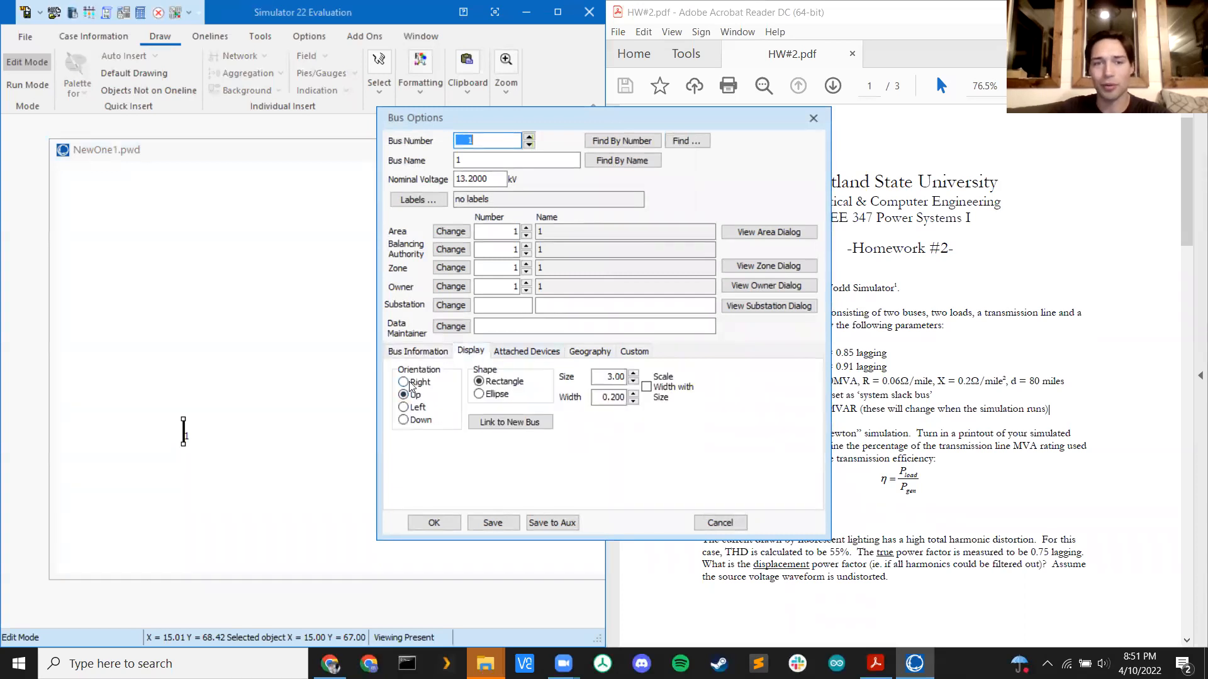
click(434, 523)
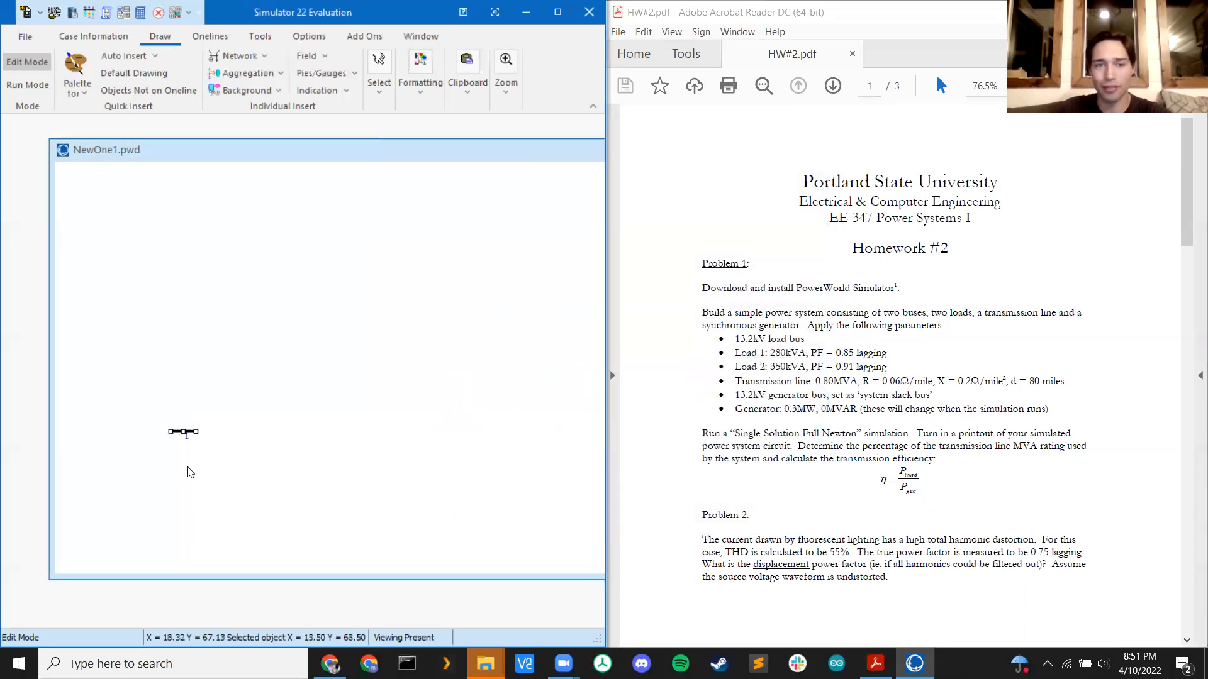
click(189, 430)
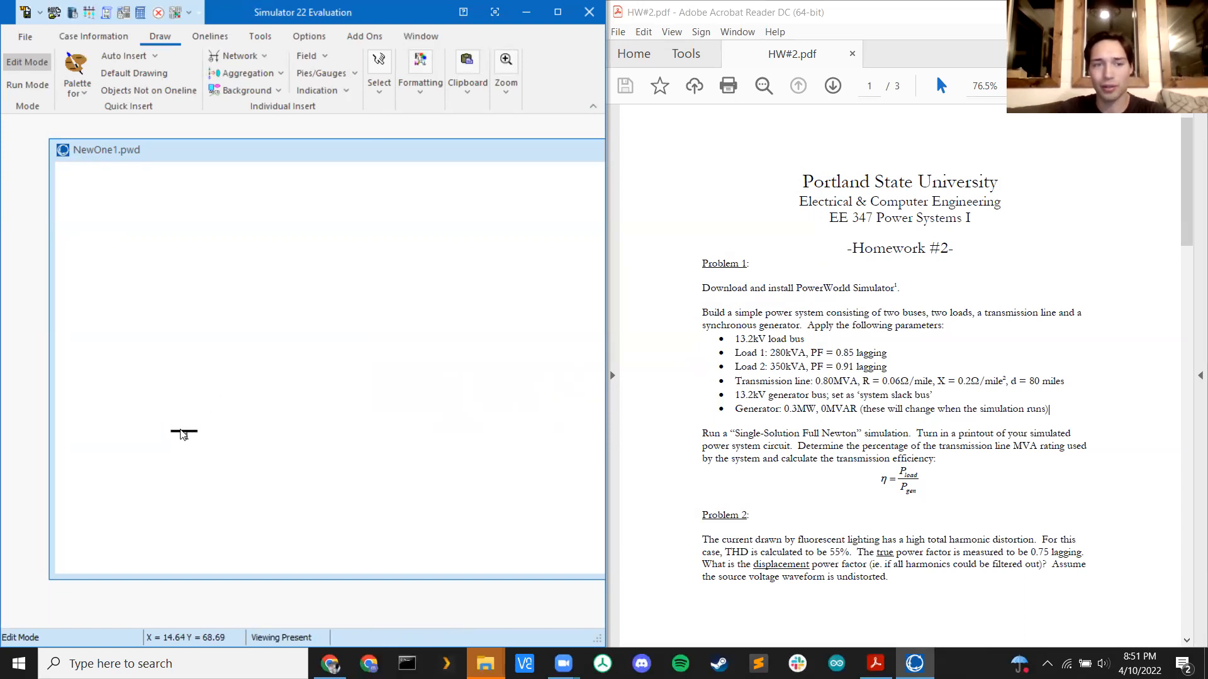
- Set the display orientation of bus 1 to Up
click(183, 435)
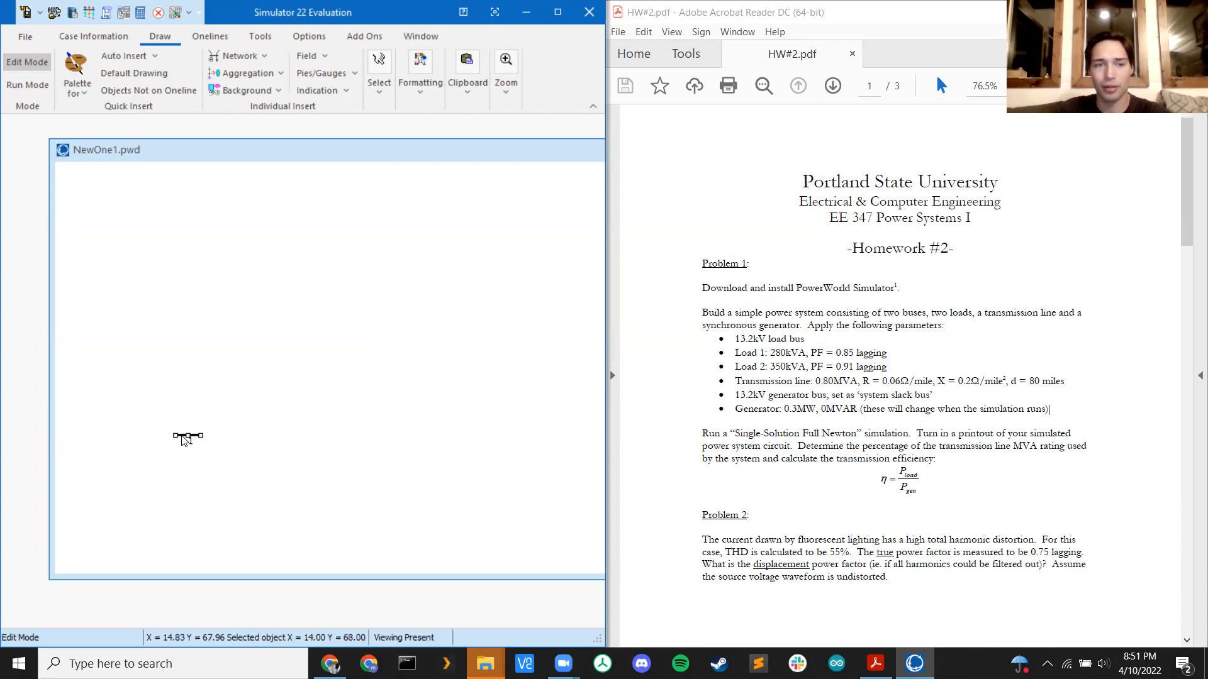
double_click(183, 439)
click(469, 352)
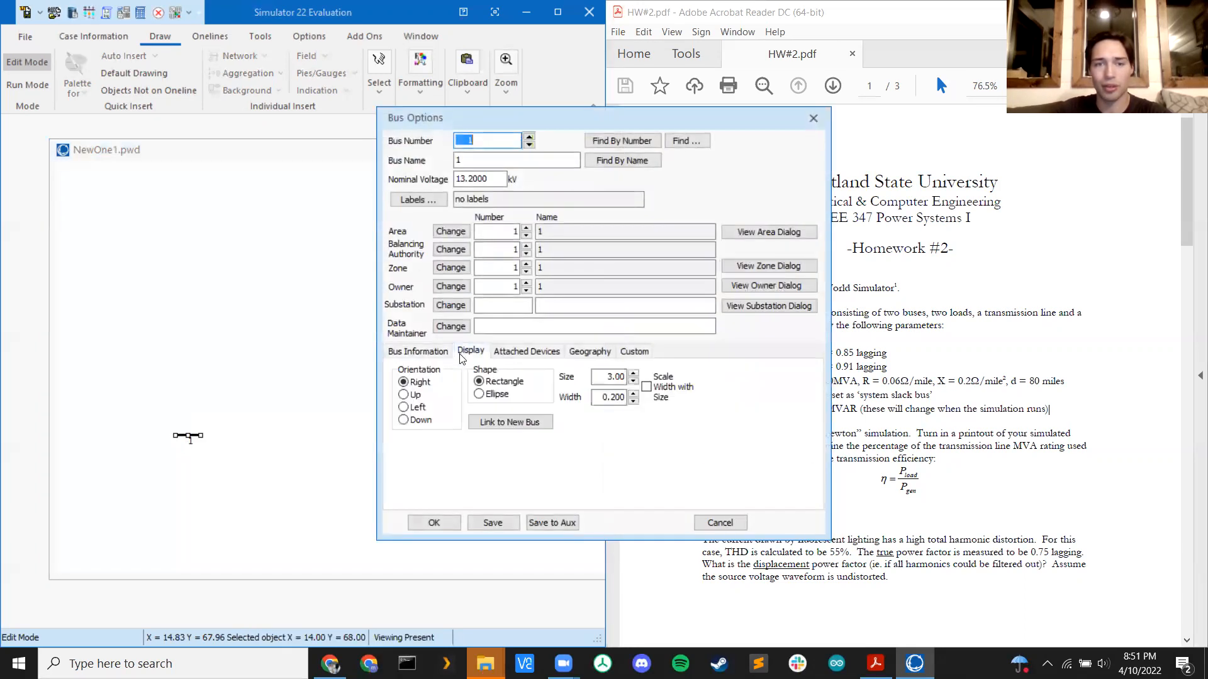
click(403, 395)
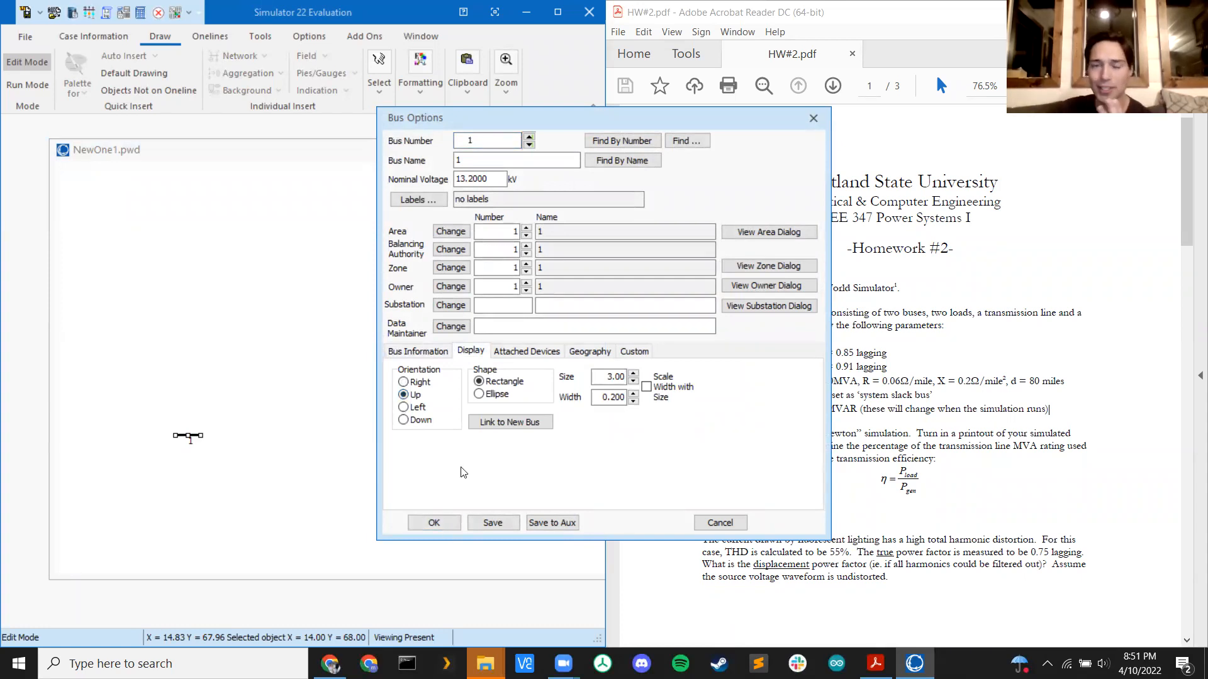
- Mark bus 1 as the System Slack Bus, then move it higher on the oneline and lengthen it
click(427, 354)
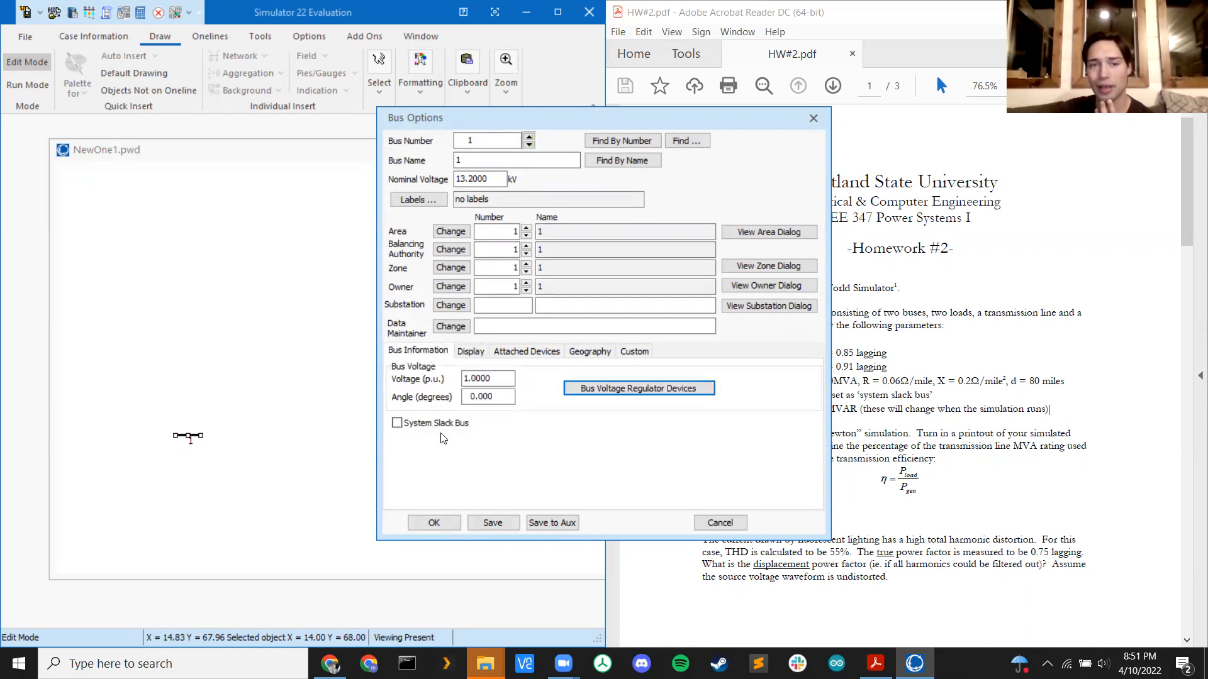
click(396, 425)
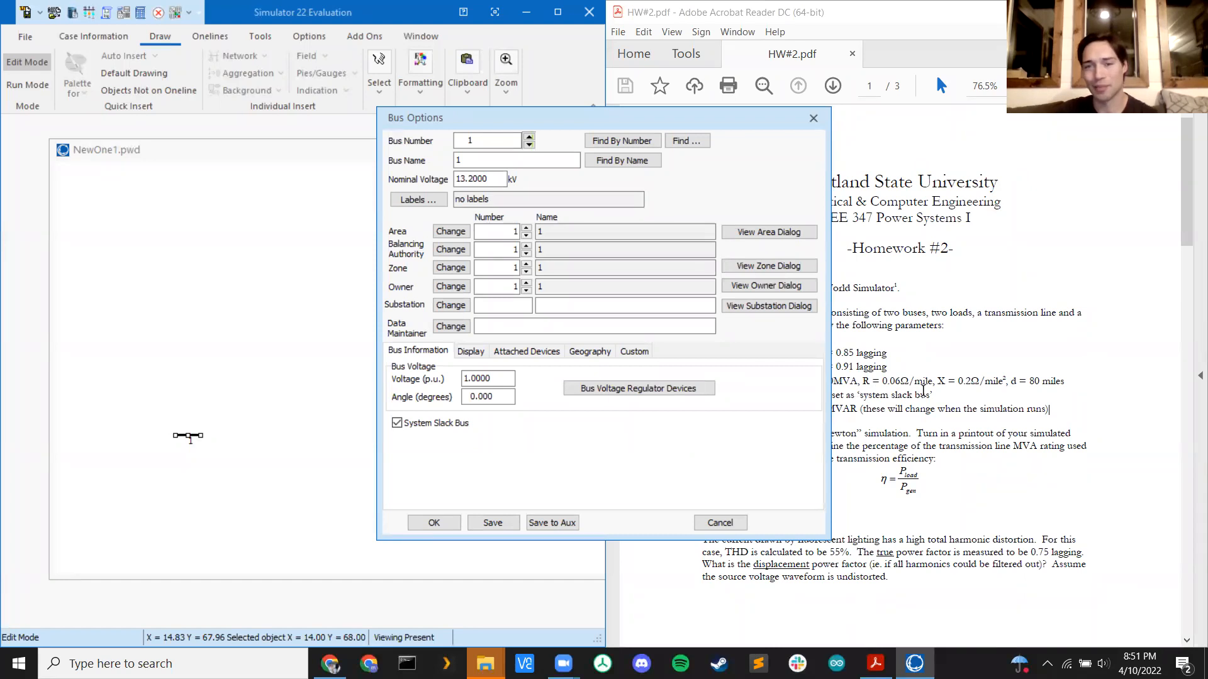
click(434, 522)
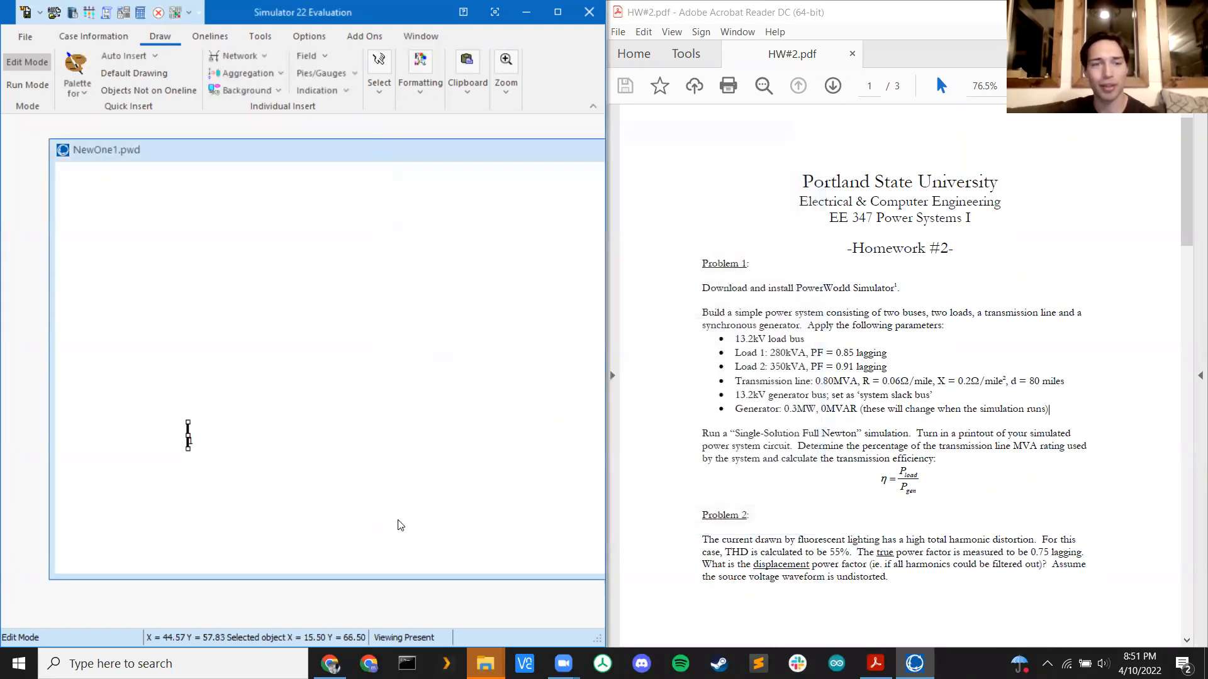
drag(188, 435, 174, 366)
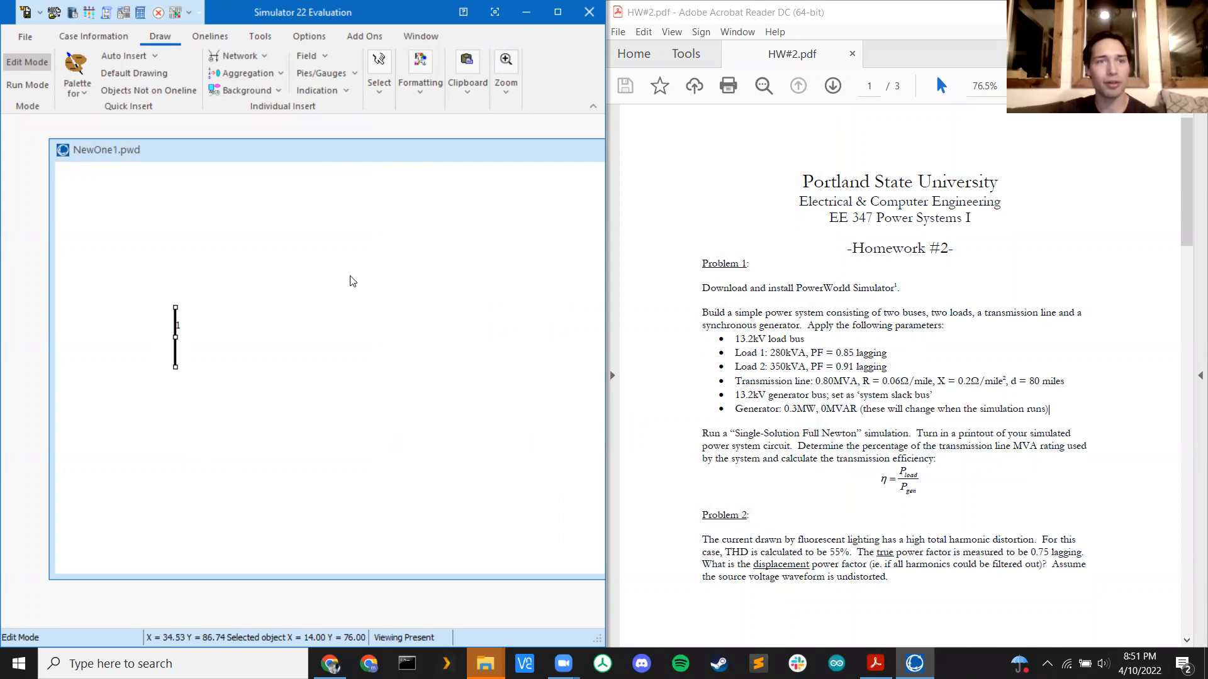
- Insert a generator at the lower end of bus 1 with an MW setpoint of 0.3
click(238, 55)
click(247, 92)
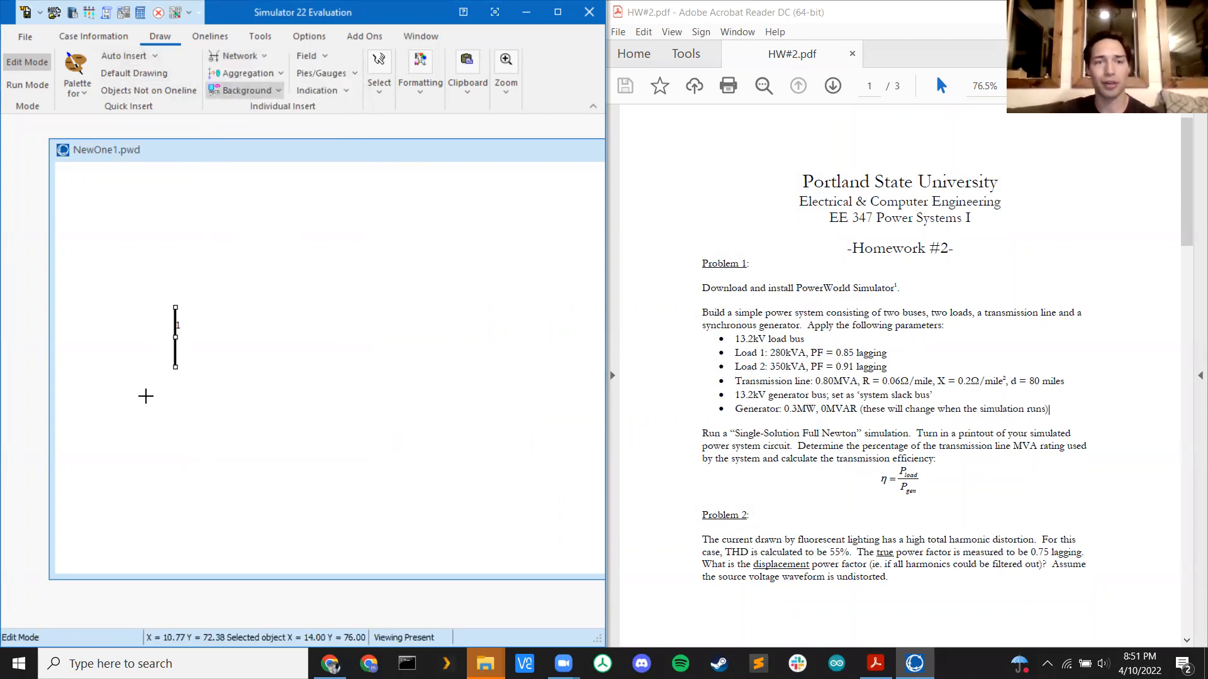
click(174, 369)
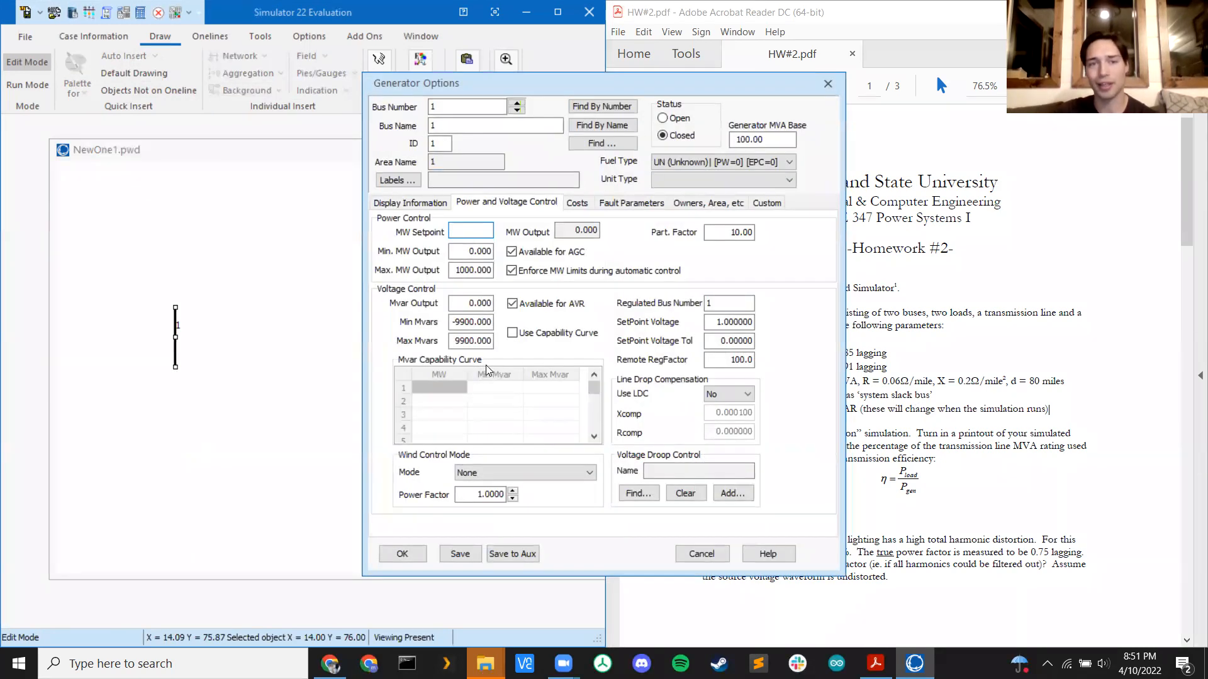
drag(560, 76, 333, 70)
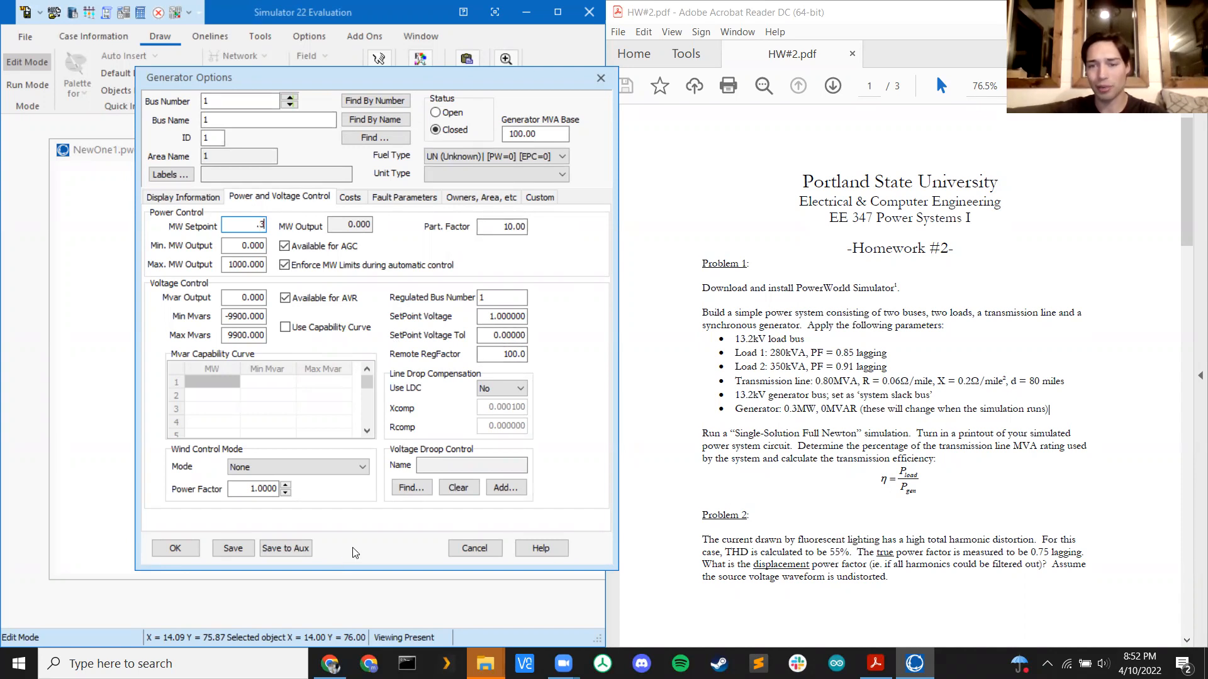
click(175, 549)
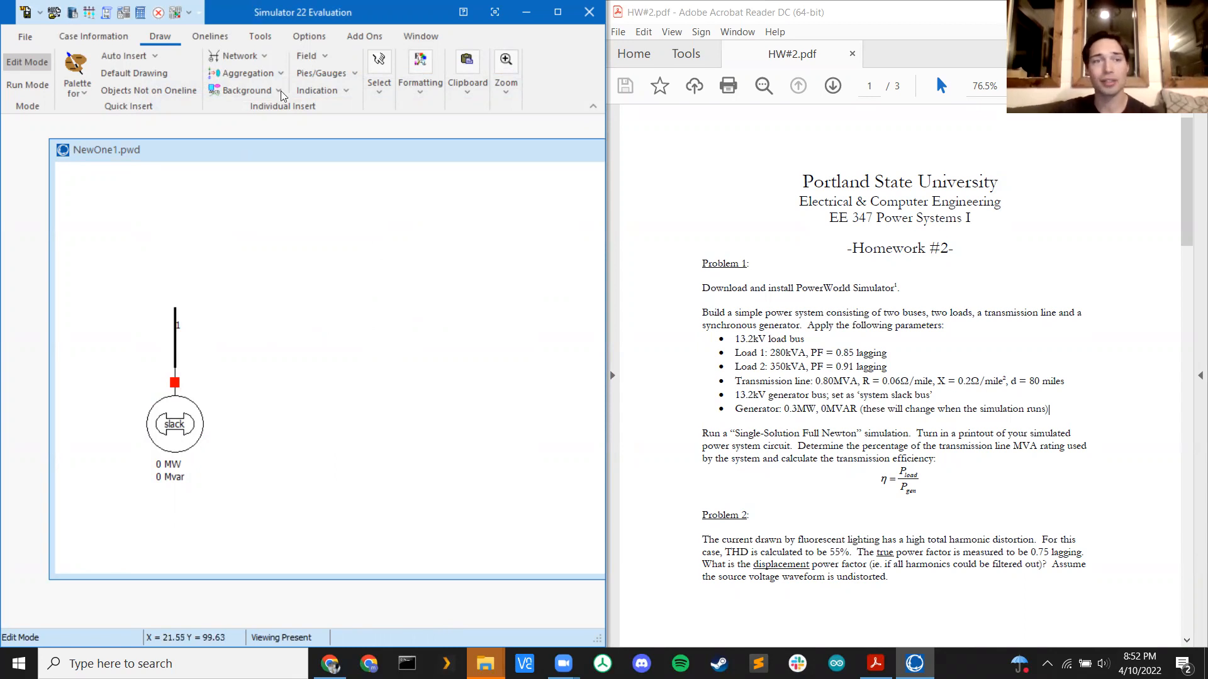
- Insert bus 2 to the right of bus 1 with nominal voltage 13.20 kV, orientation Up and size 3.00
click(265, 54)
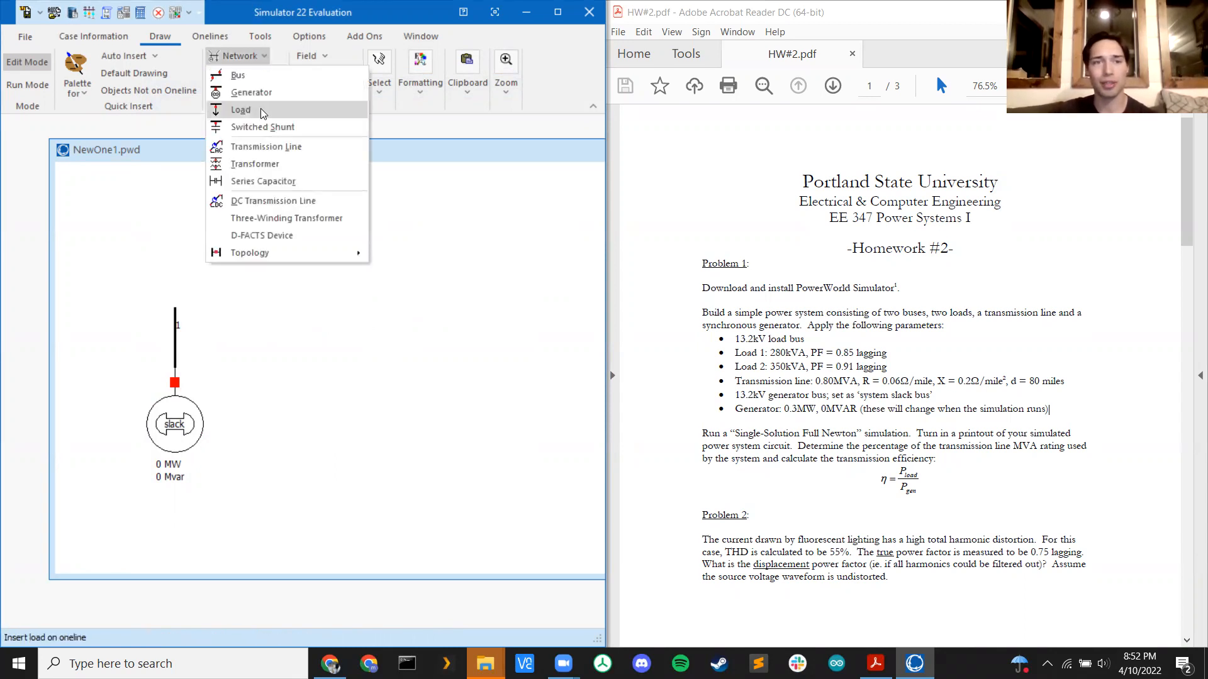
click(260, 109)
click(262, 56)
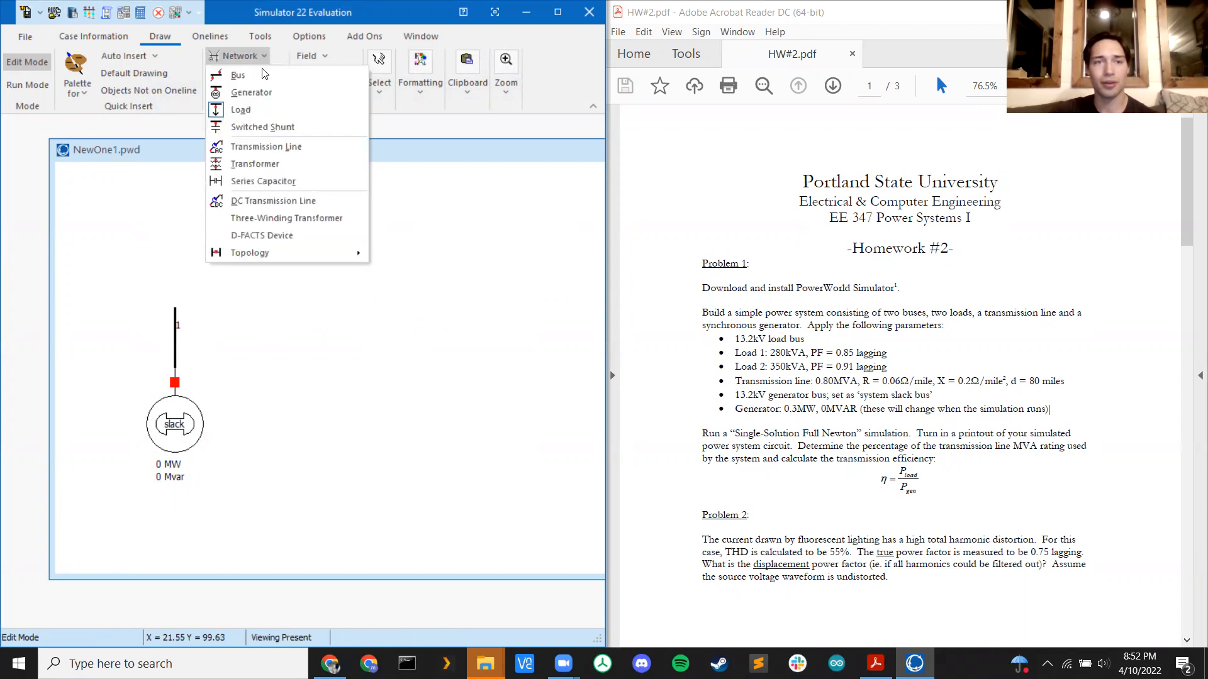
click(252, 74)
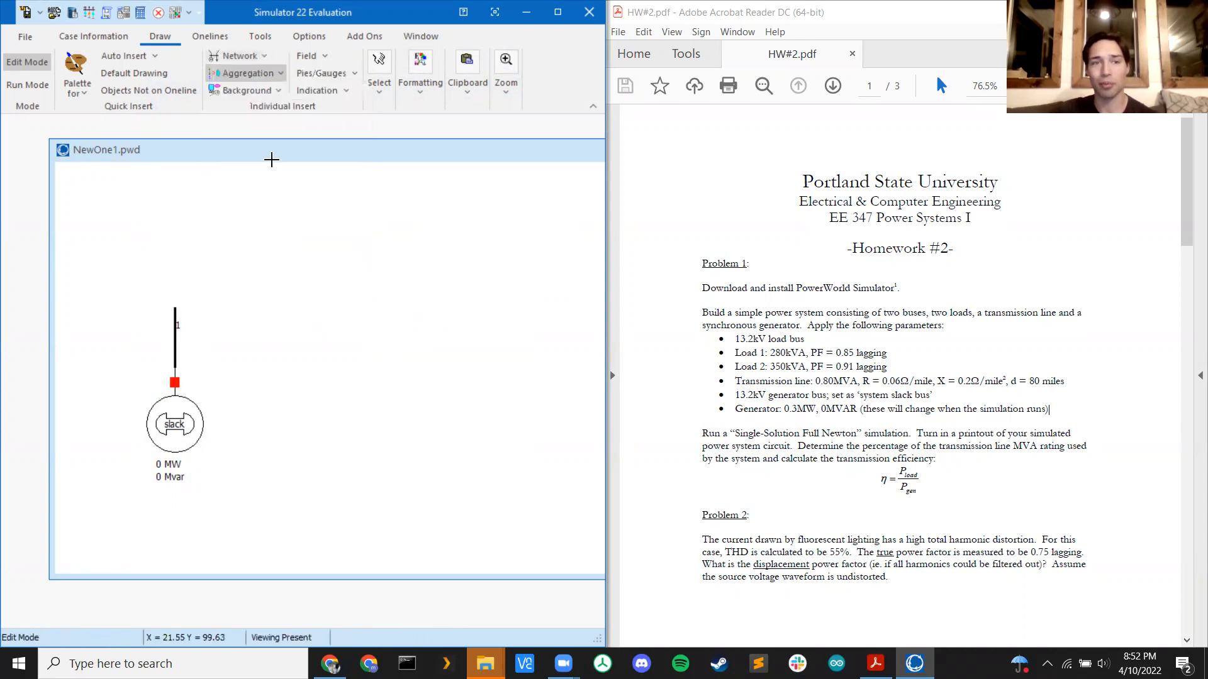
click(315, 313)
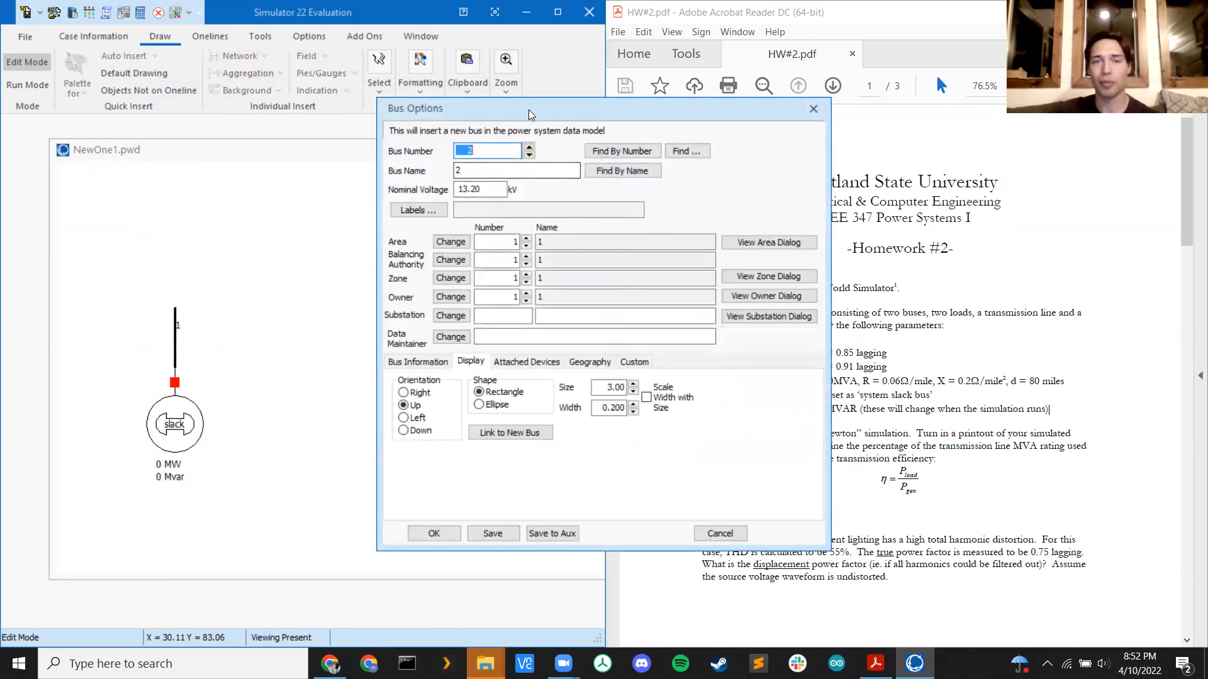
drag(528, 109, 359, 106)
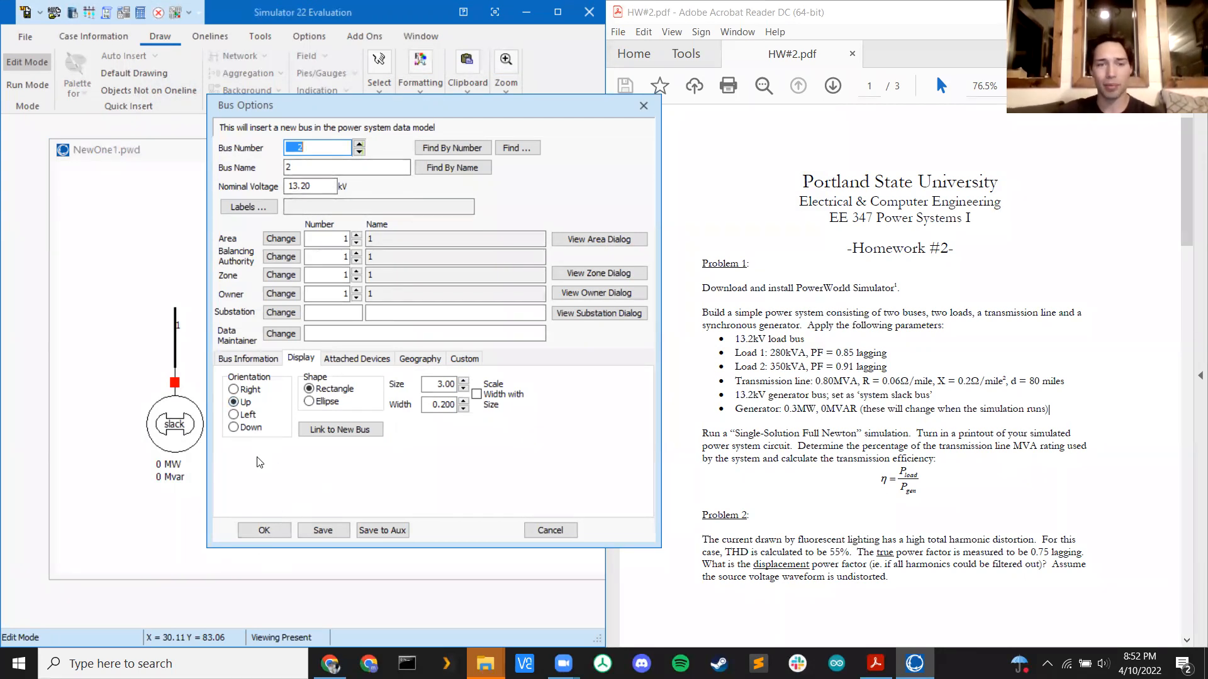
click(252, 357)
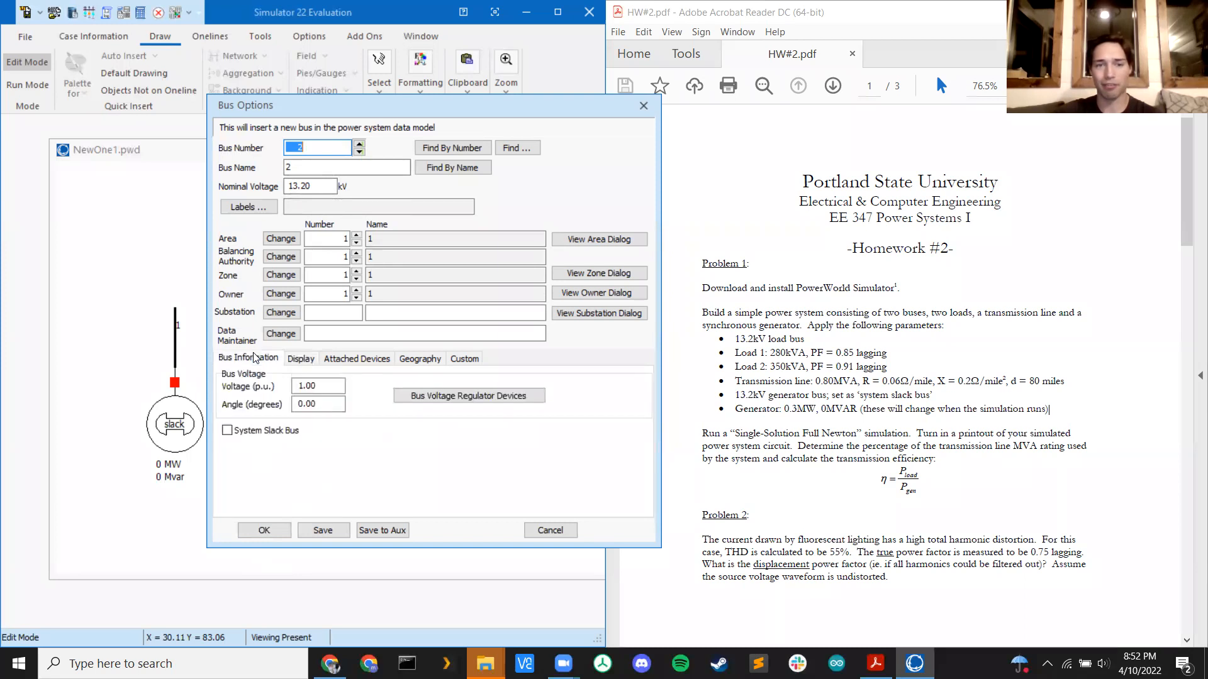
click(302, 359)
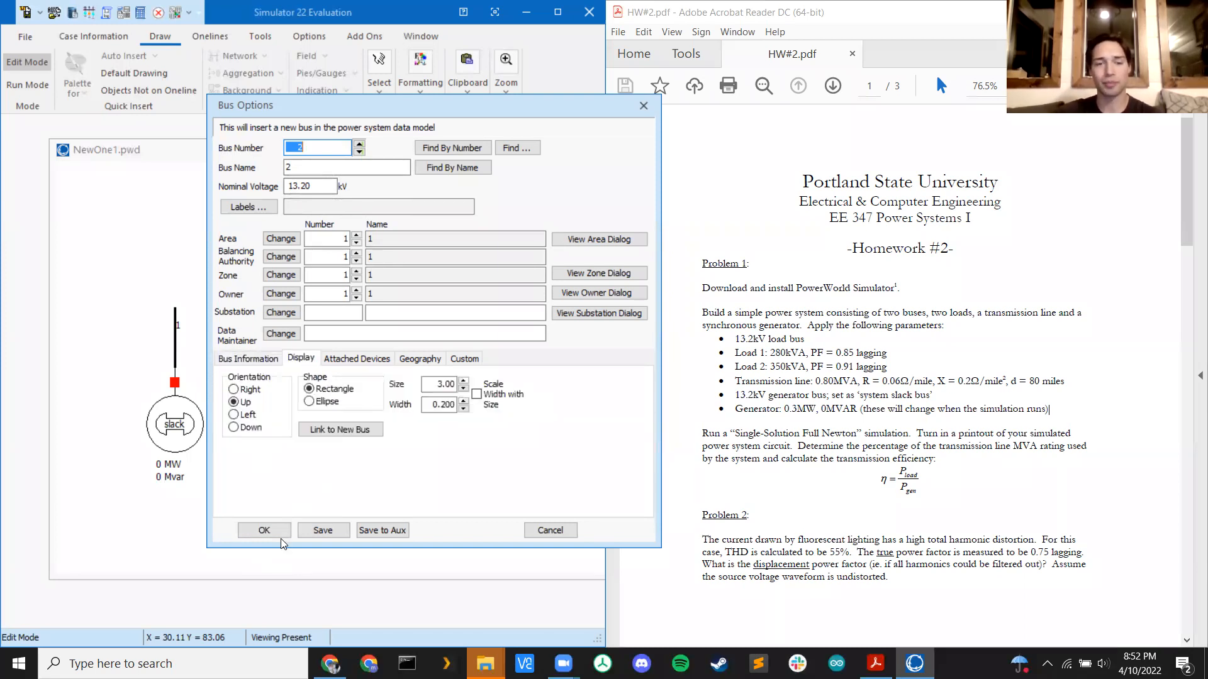
click(264, 531)
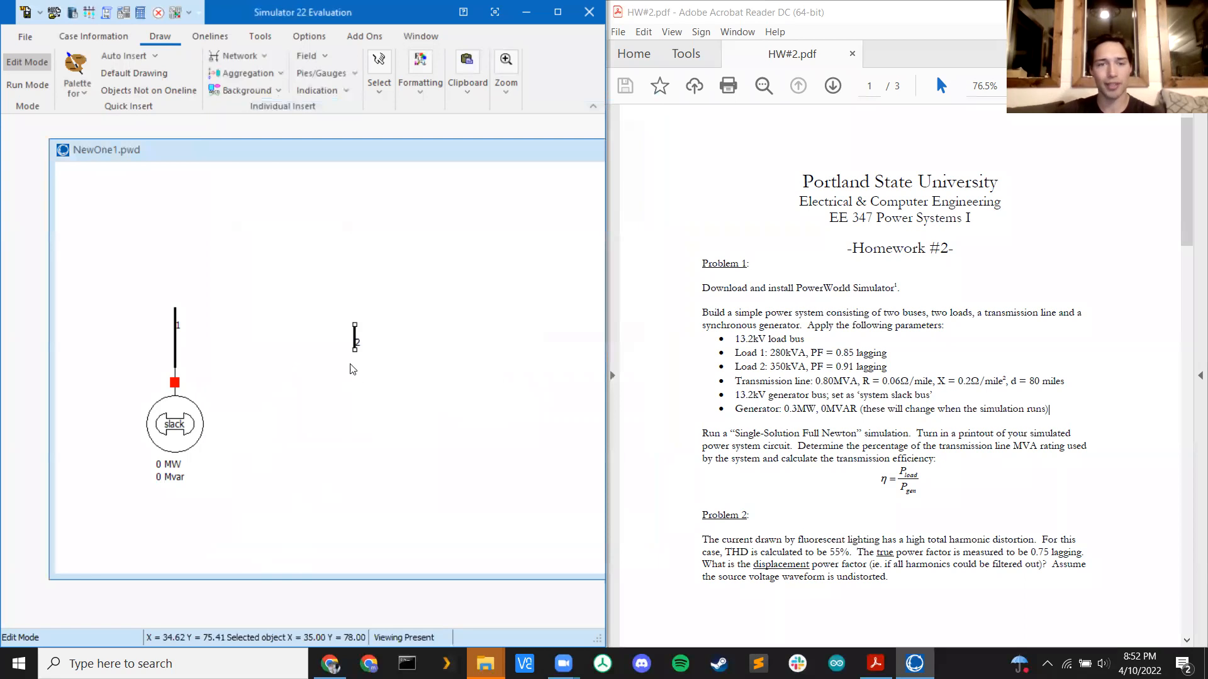
- Lengthen bus 2 and align its upper end with the upper end of bus 1
drag(355, 351, 355, 376)
drag(354, 334, 354, 317)
click(423, 356)
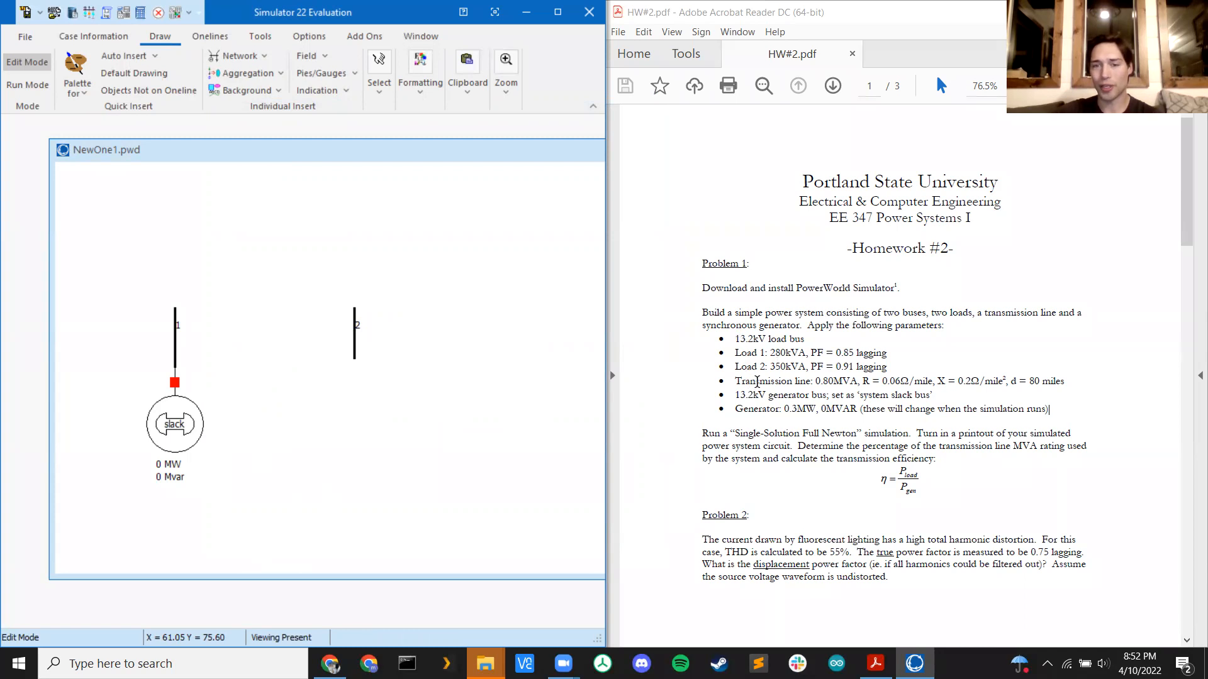
- Draw a transmission line from the upper end of bus 1 to the upper end of bus 2
click(251, 55)
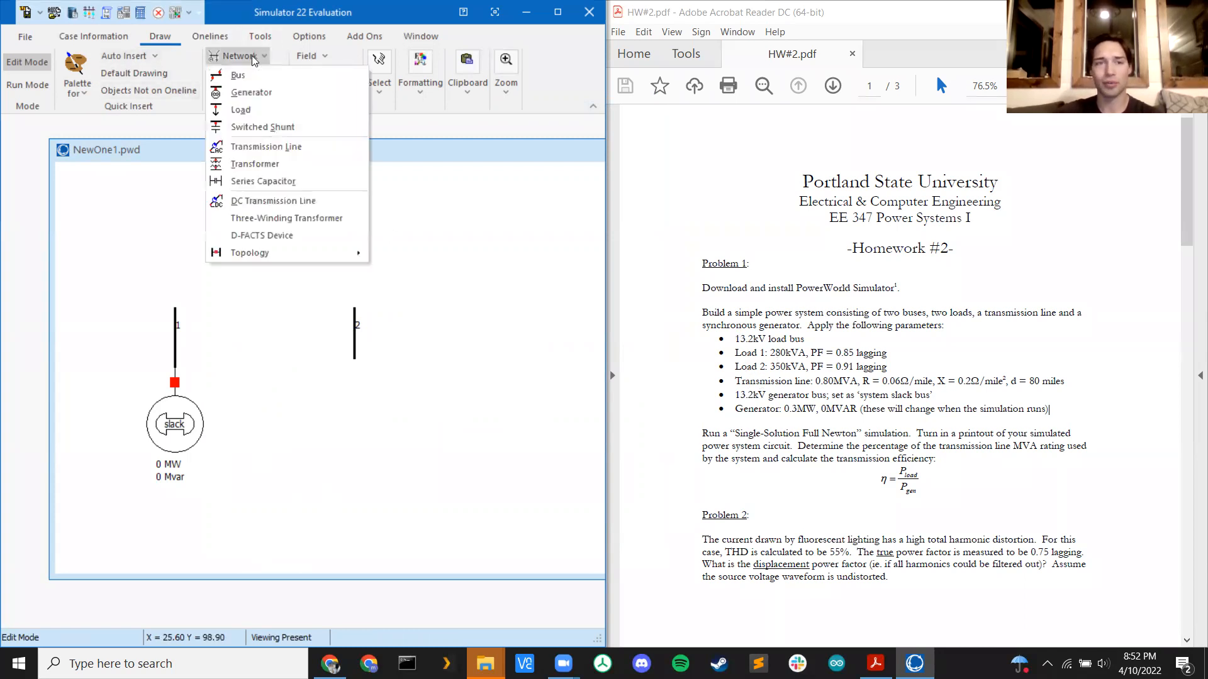
click(260, 147)
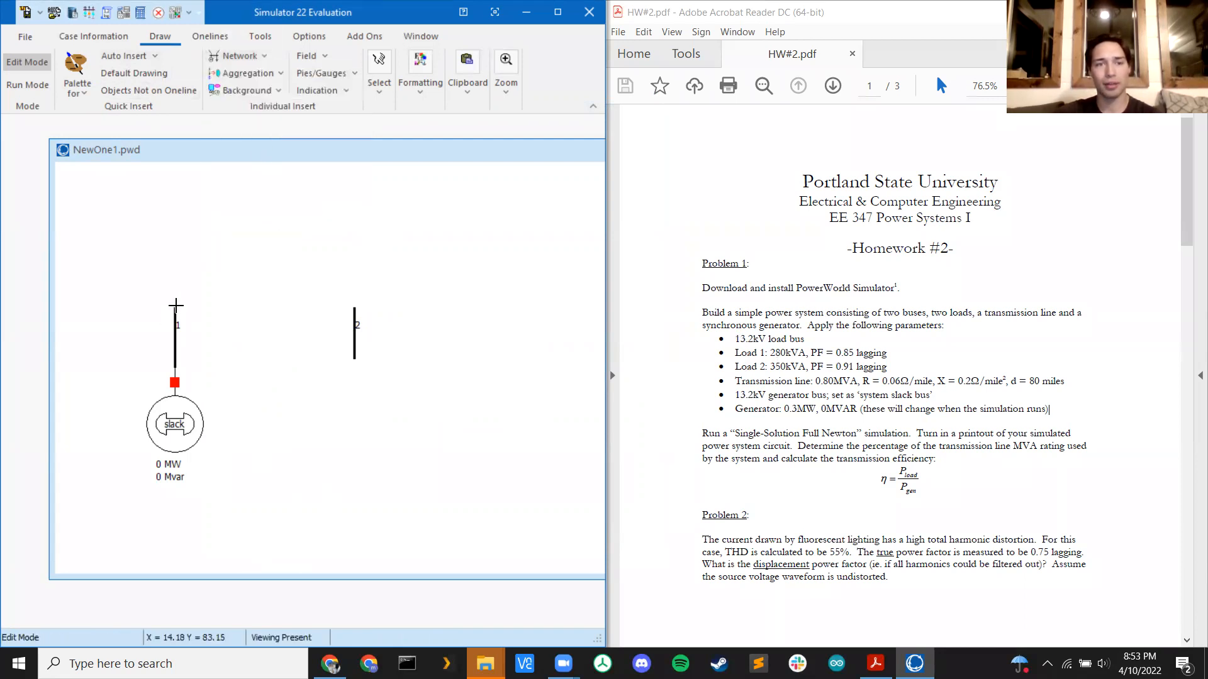
click(174, 308)
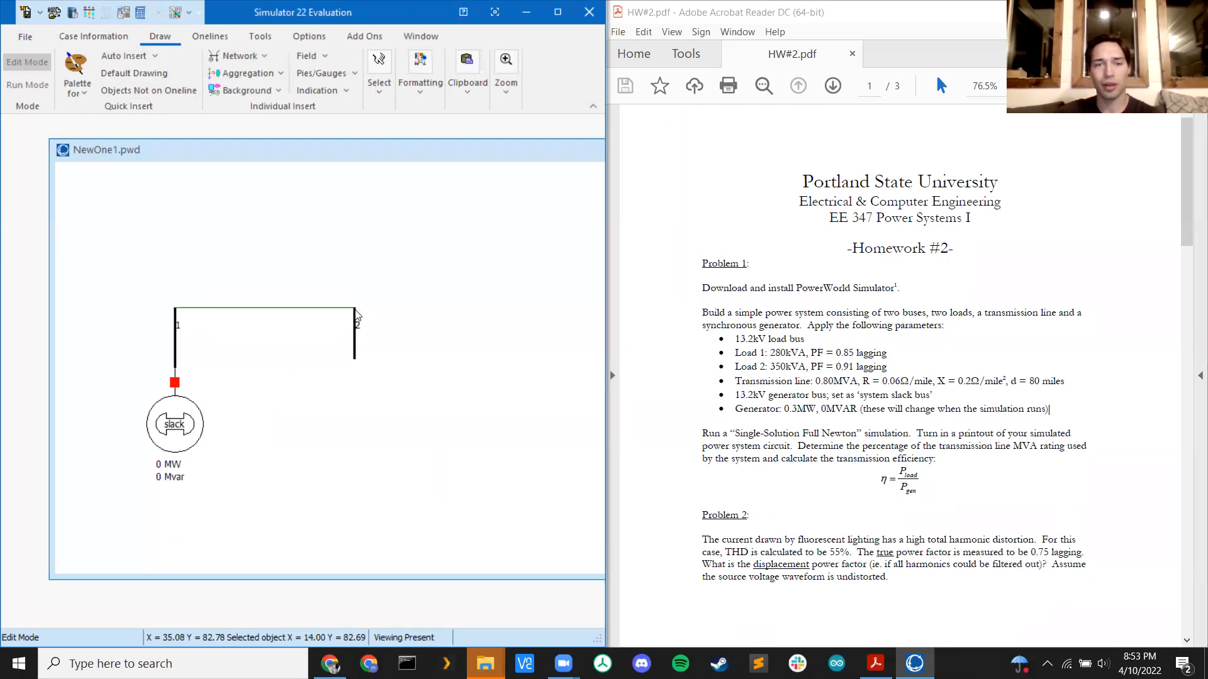
click(355, 309)
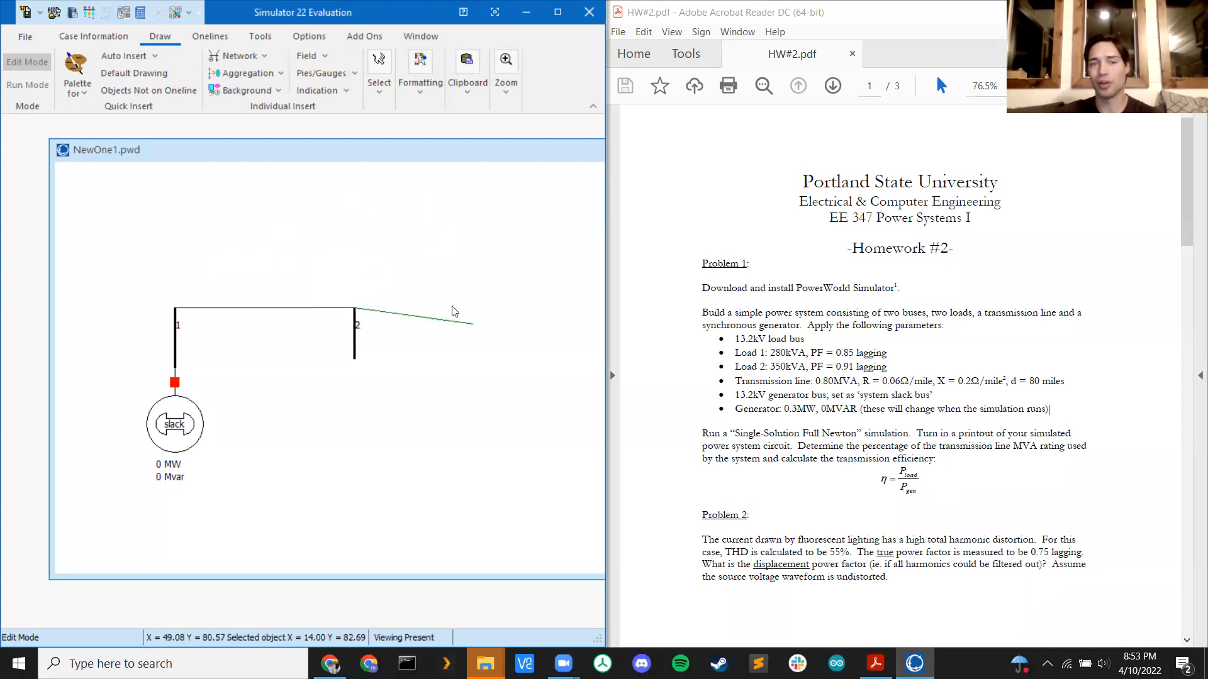
double_click(355, 313)
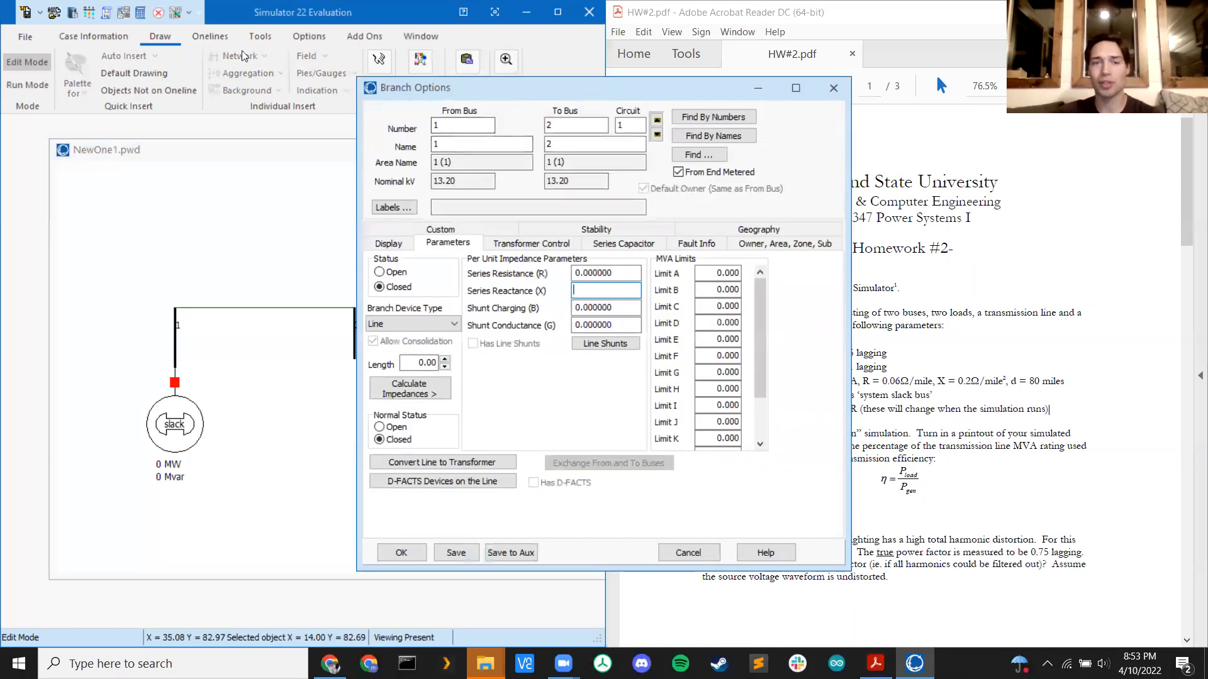
- Set MVA Limit A of the line between buses 1 and 2 to 0.8
drag(501, 86, 226, 47)
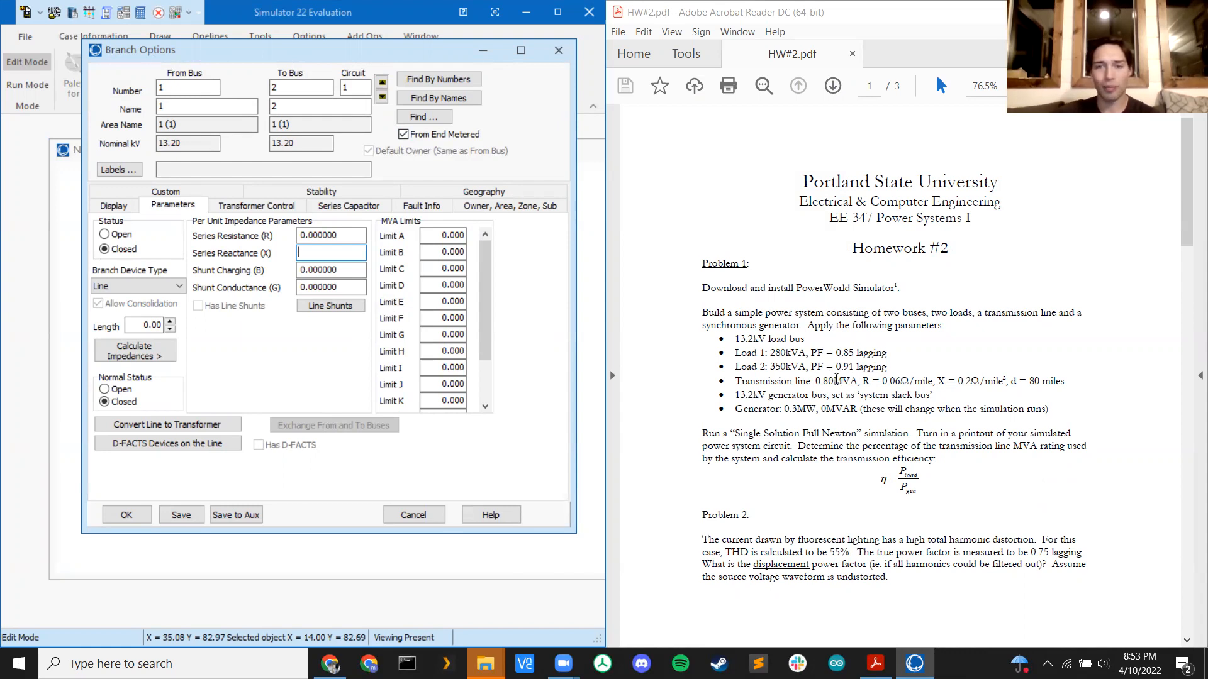
double_click(463, 236)
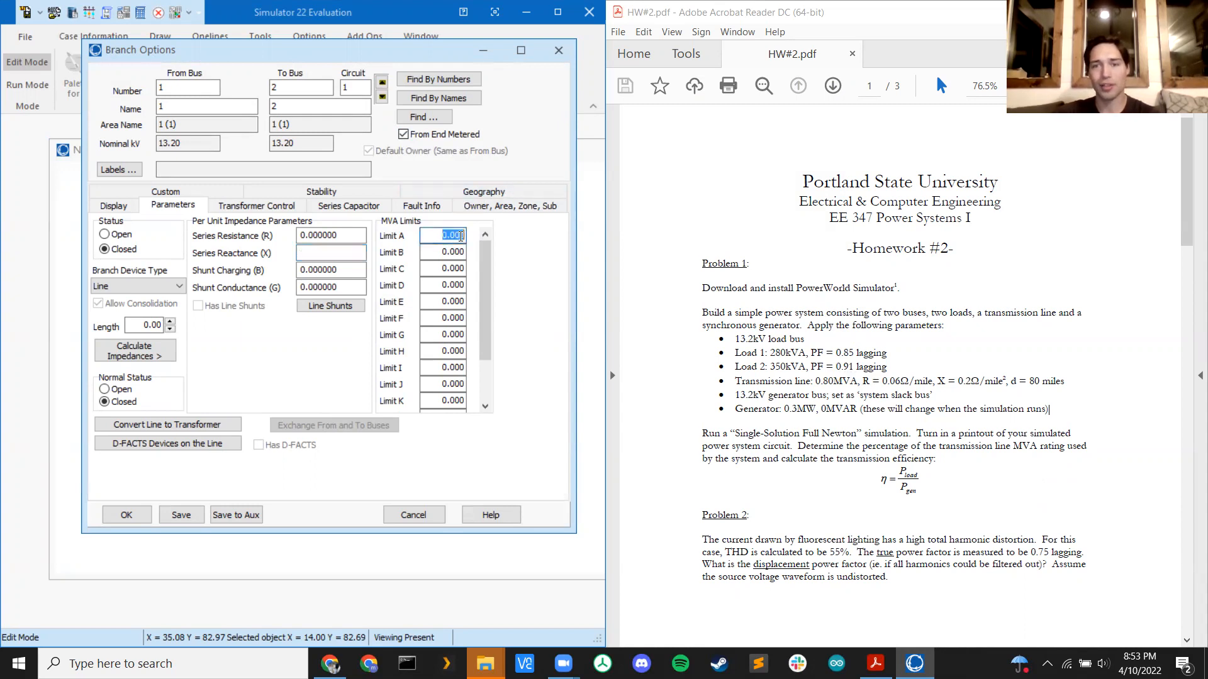
text(.8)
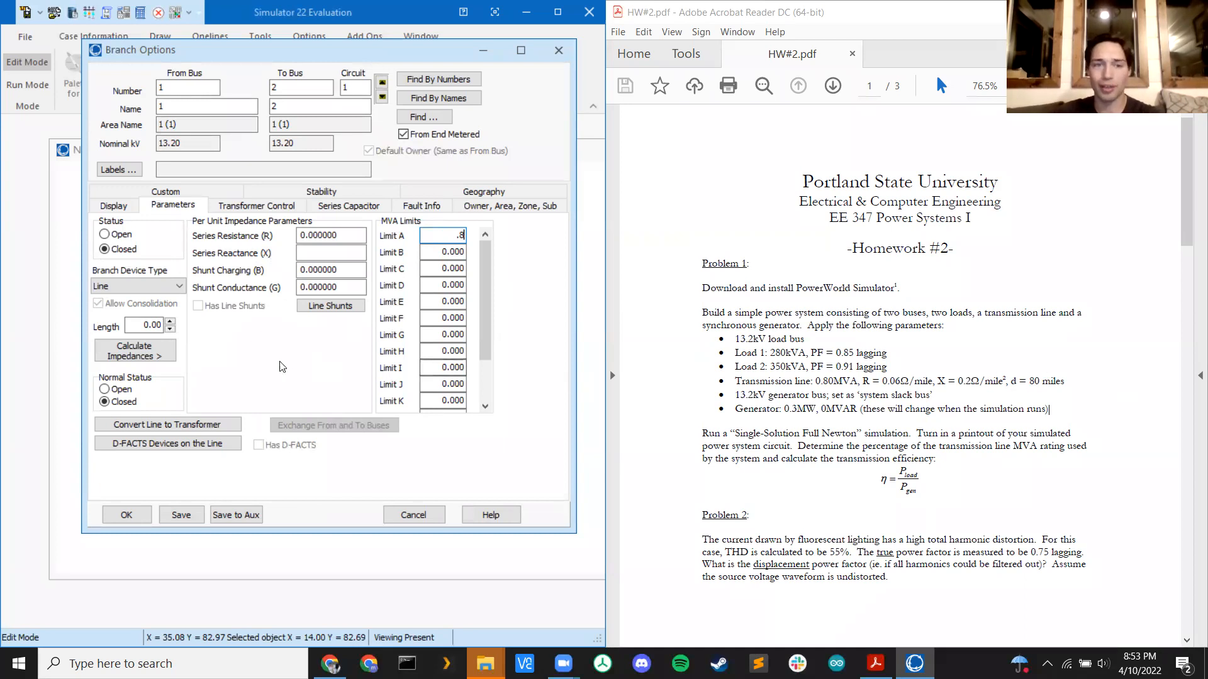
- Calculate the line's per-unit impedances from R 0.06 ohms/mile, X 0.2 ohms/mile and a length of 80 miles, and accept the branch options
click(157, 357)
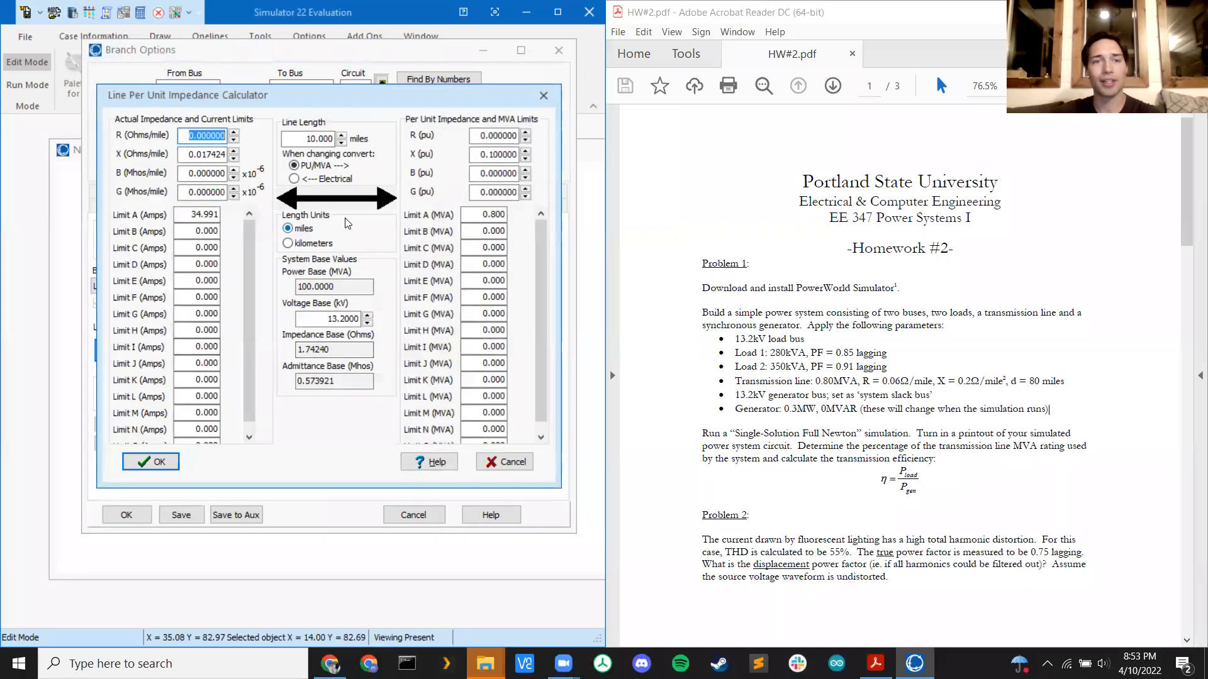
text(.06)
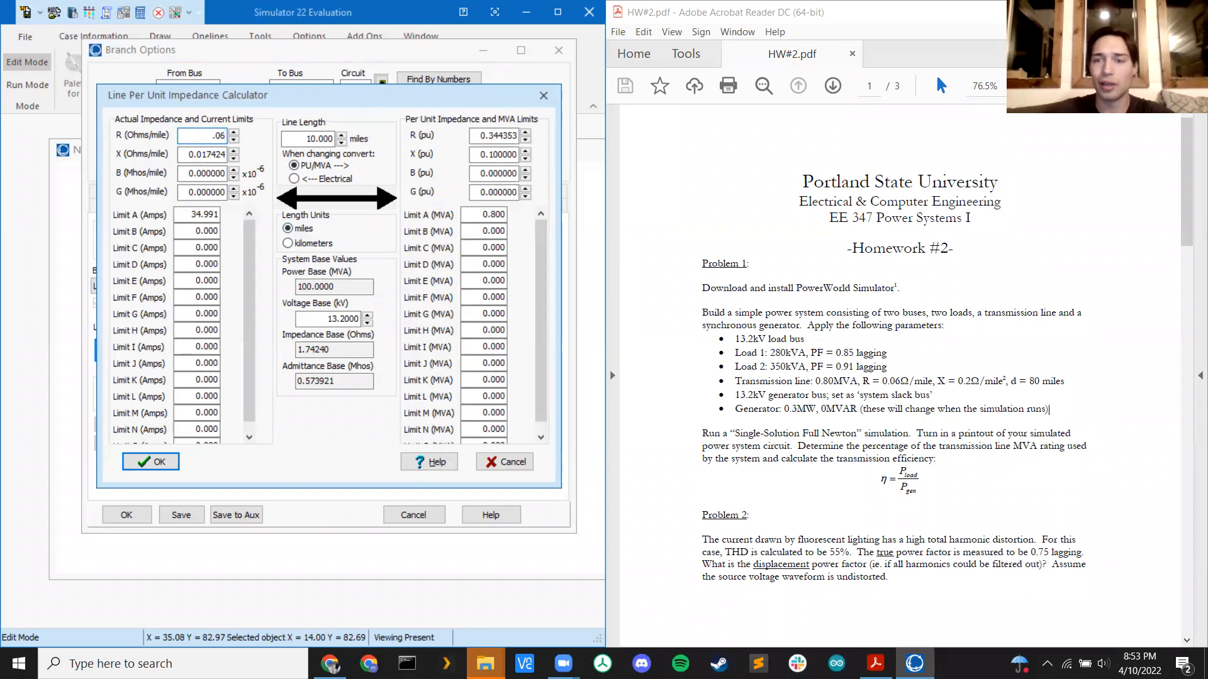
click(202, 153)
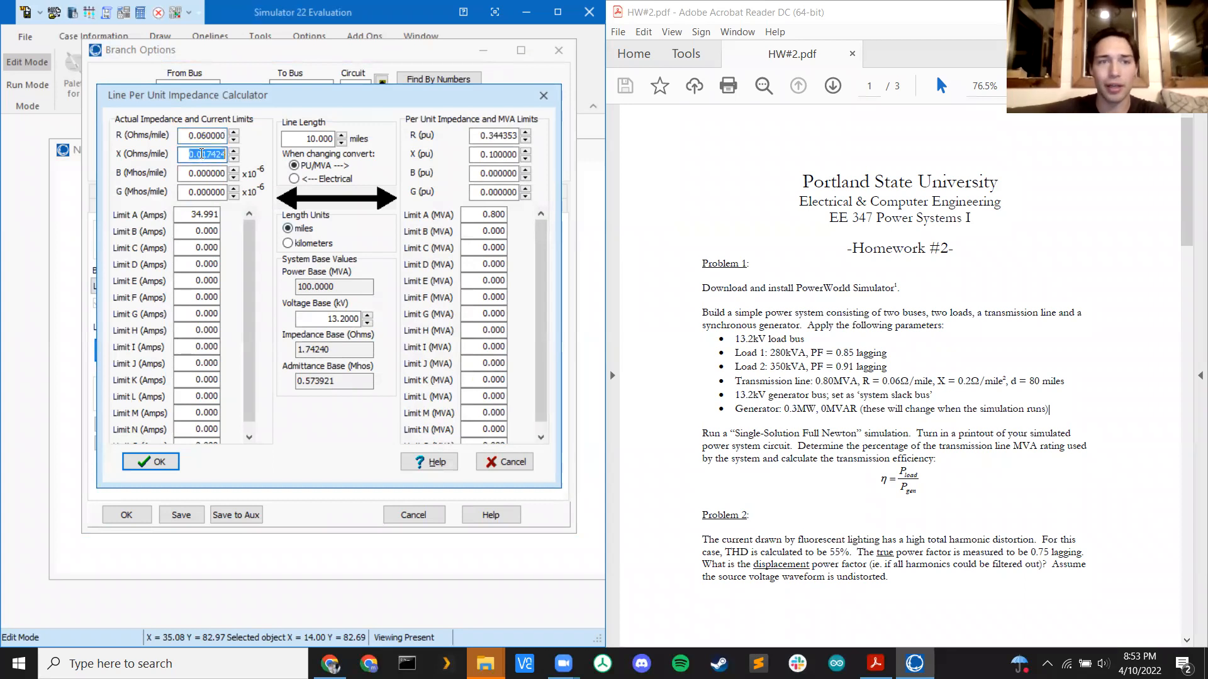
text(.2)
click(313, 138)
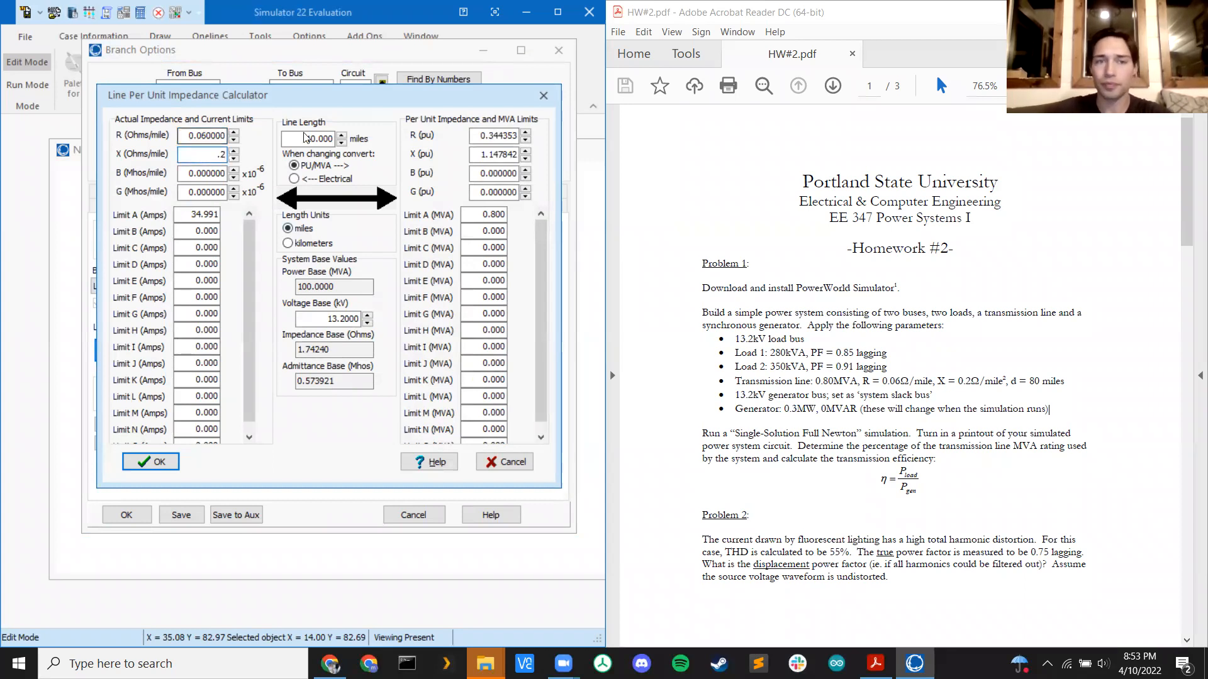
click(309, 139)
key(BackSpace)
text(8)
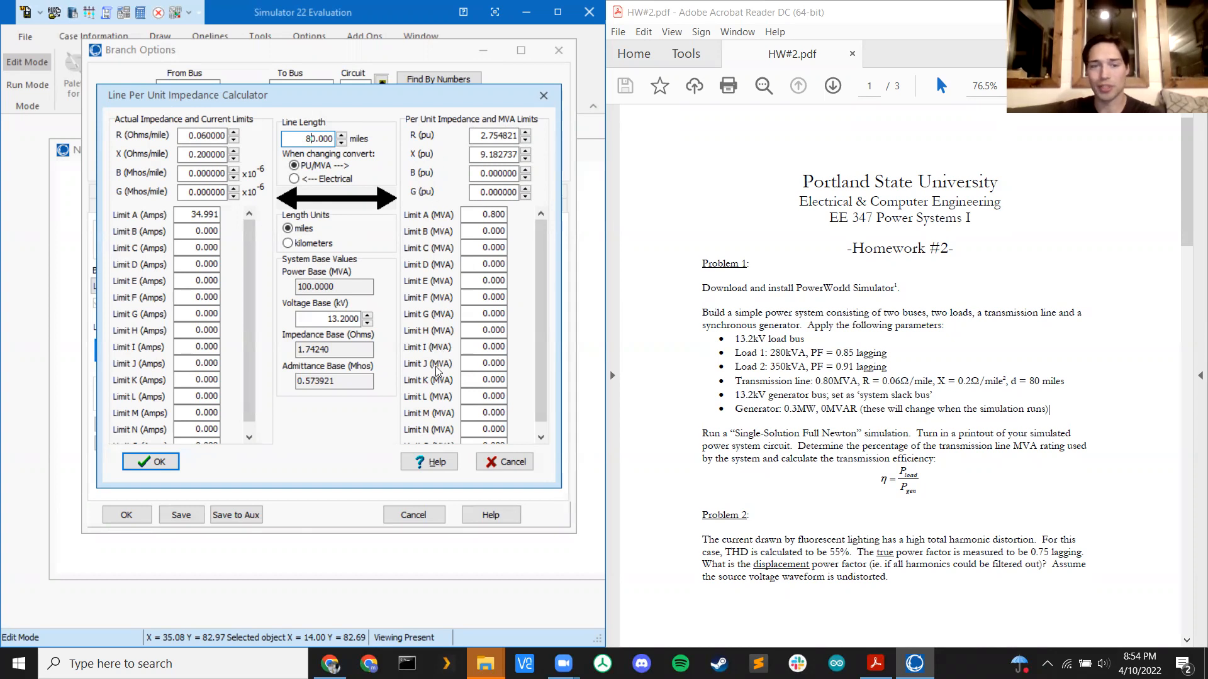
click(158, 466)
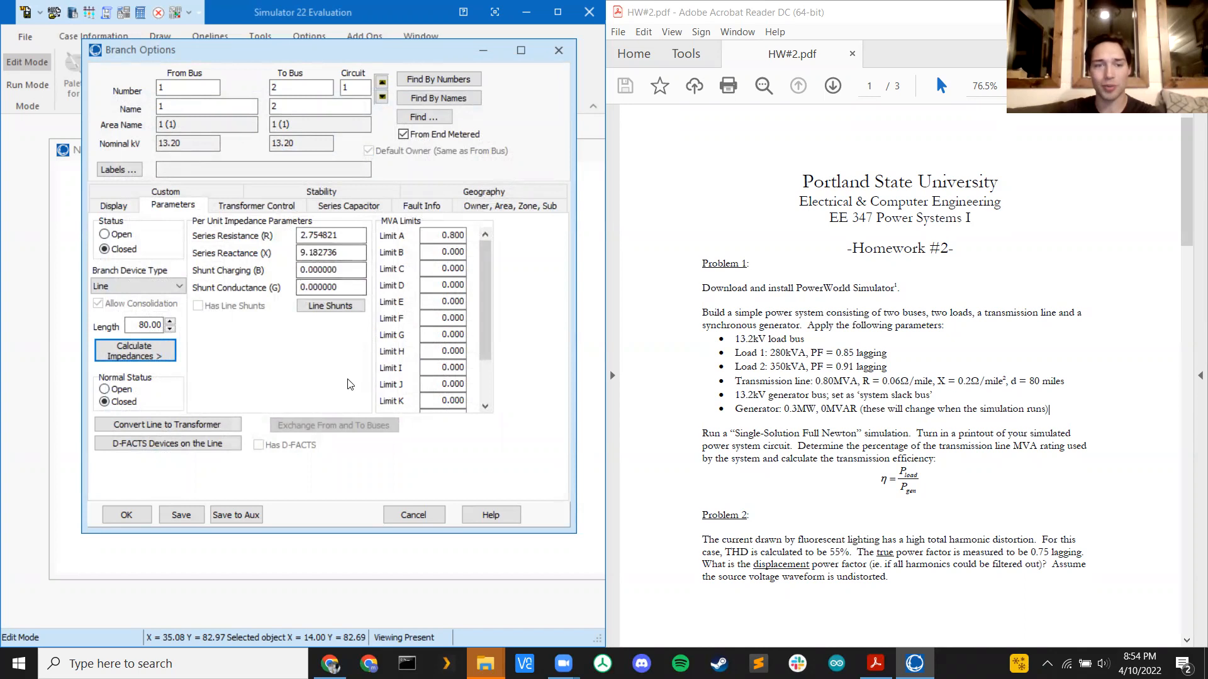
click(126, 515)
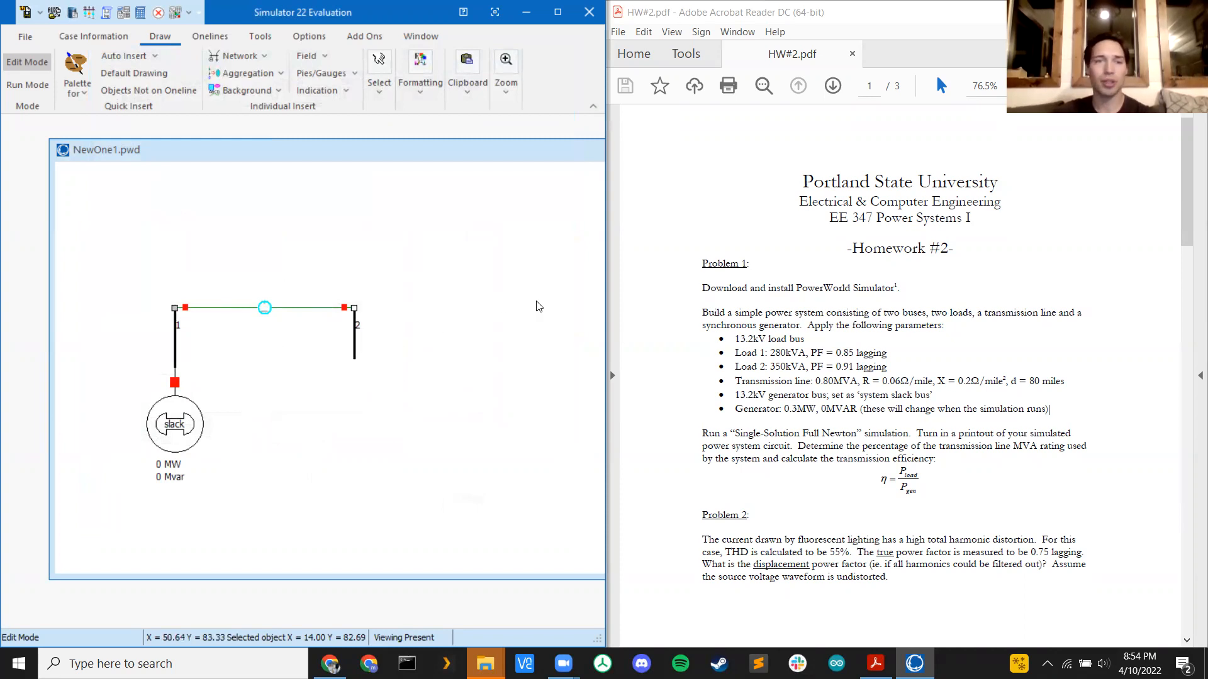
- Insert a load at the upper end of bus 2 and move its options dialog clear of the homework document
click(239, 56)
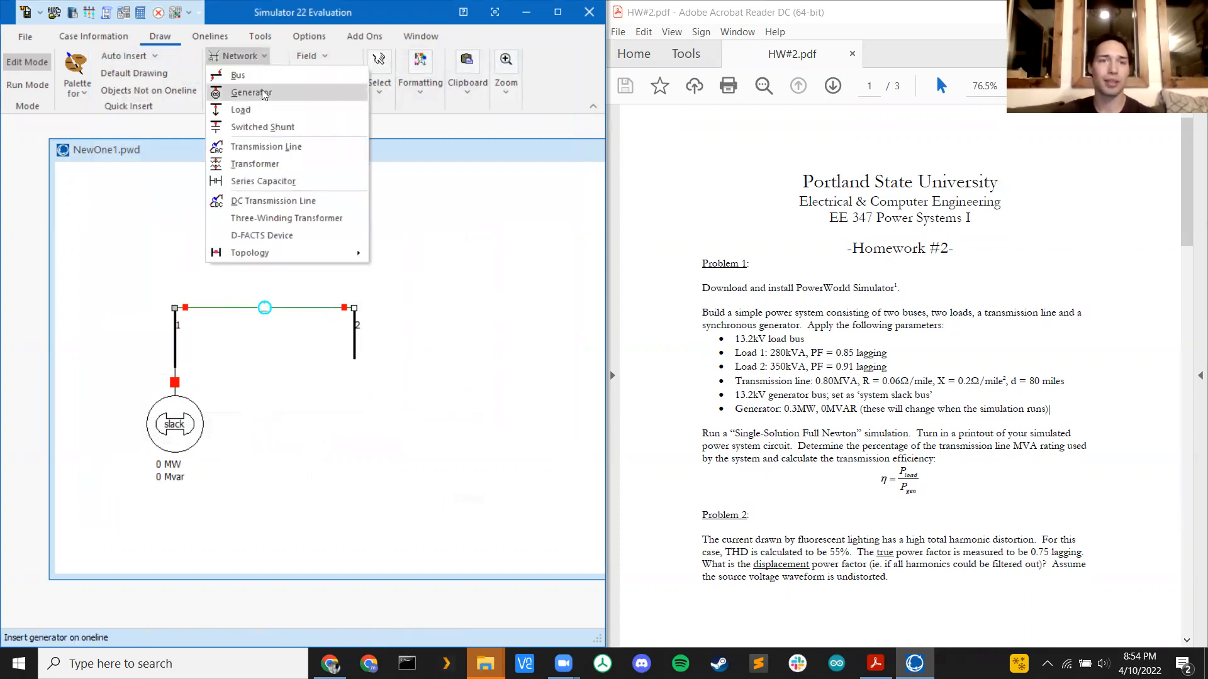
click(266, 112)
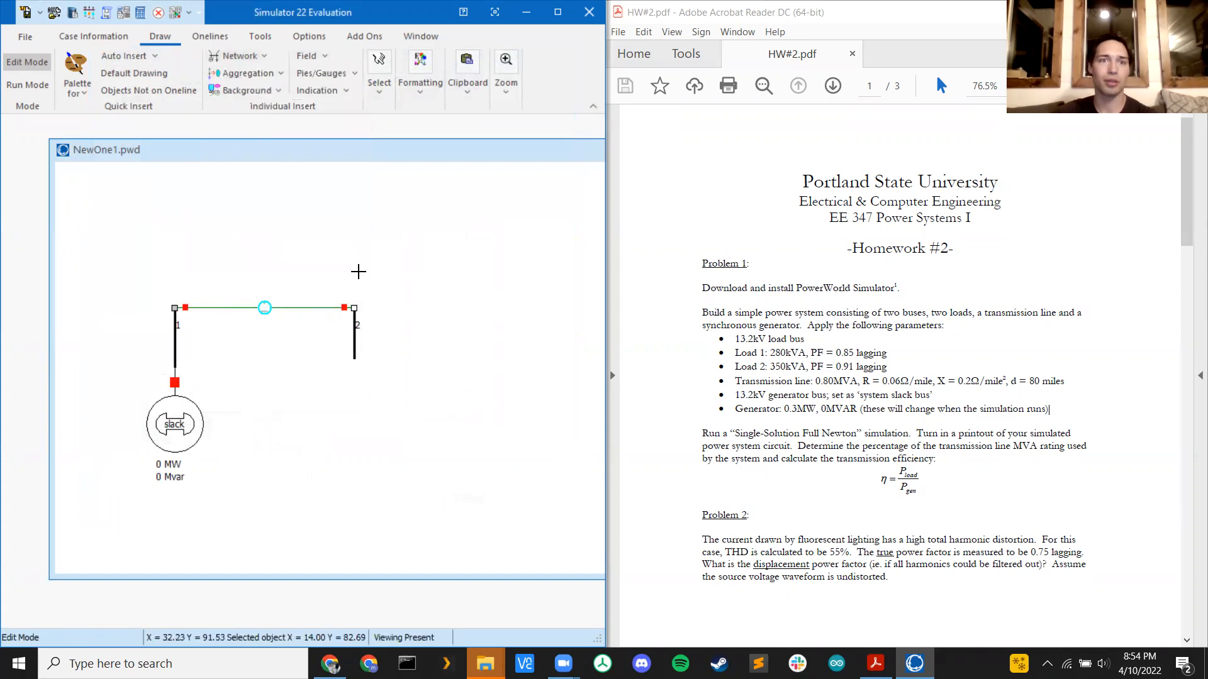
click(354, 306)
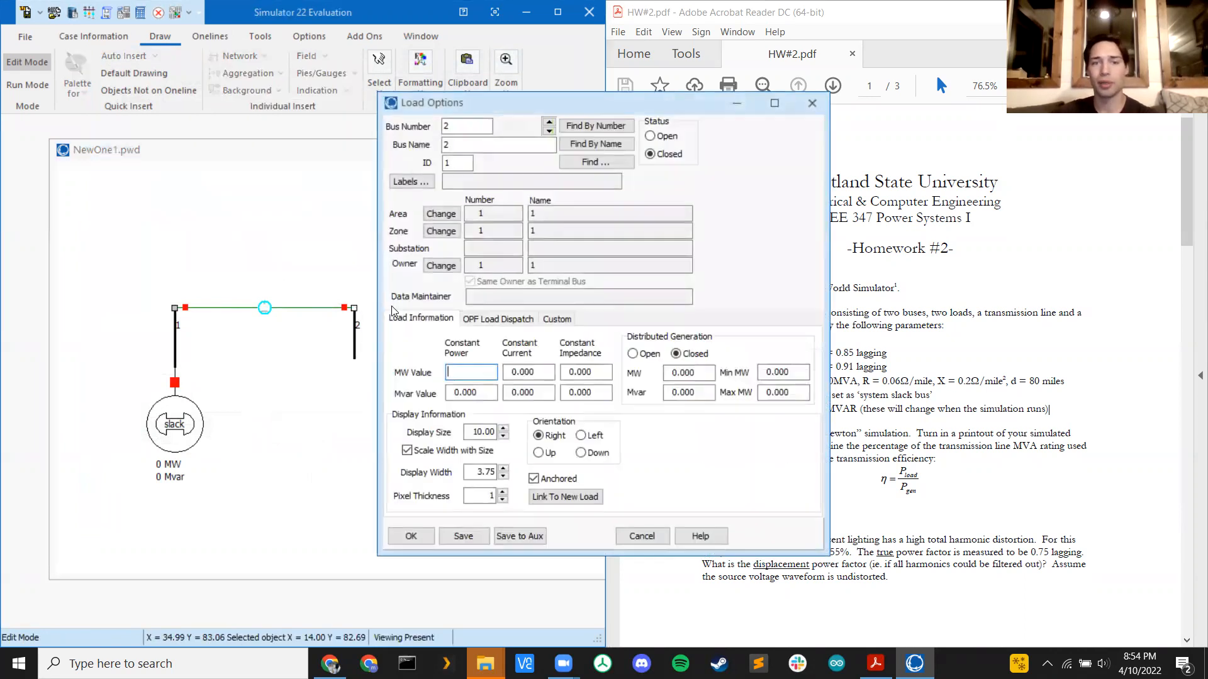
drag(548, 107, 338, 84)
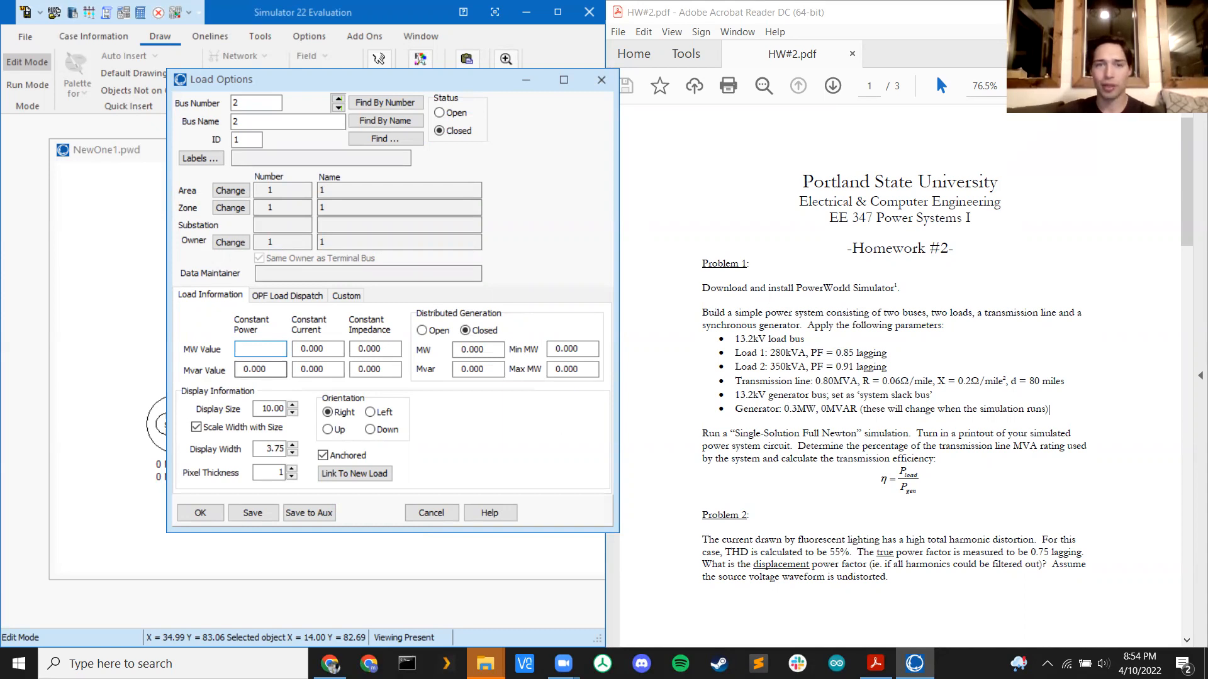
- Switch to Wolfram|Alpha in the browser and compute invcos(.85)/degrees for load 1's power factor angle
click(330, 664)
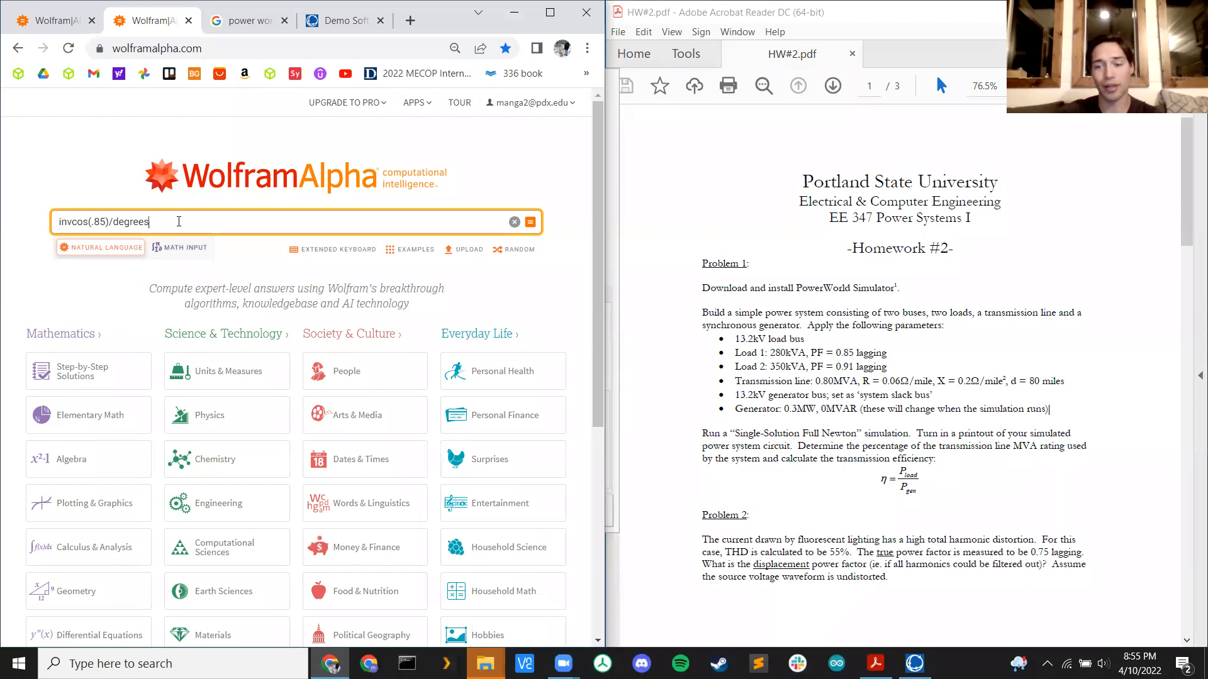
key(Return)
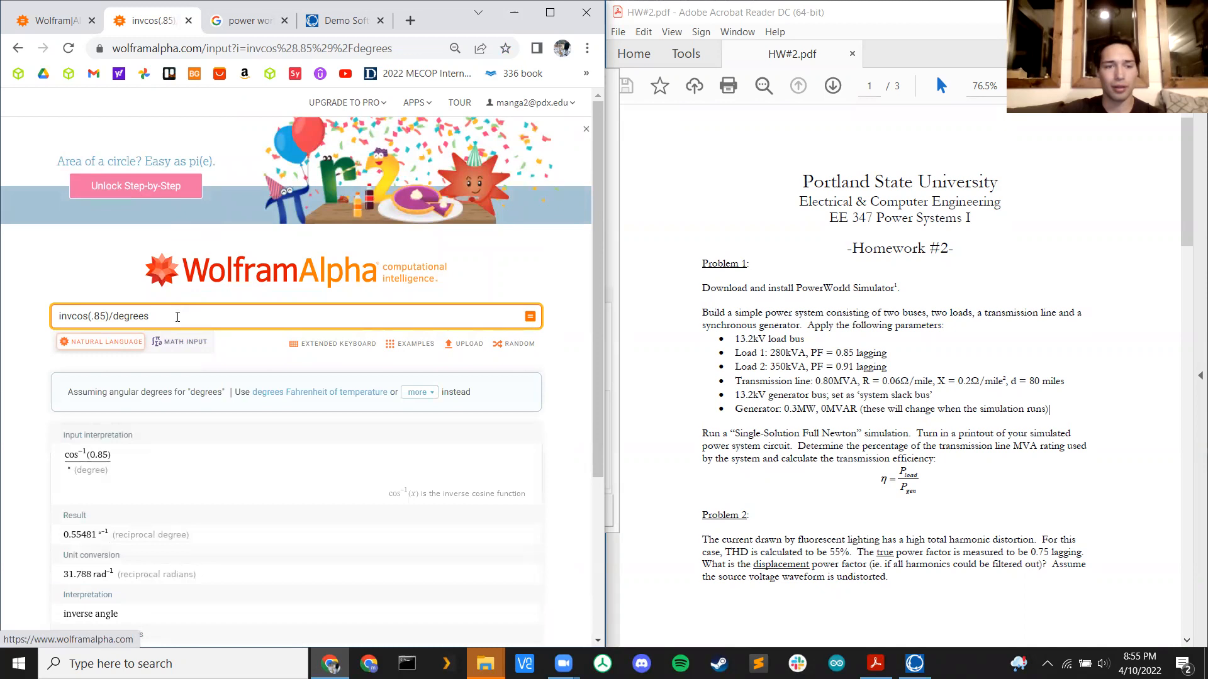
scroll(131, 564, down, 1)
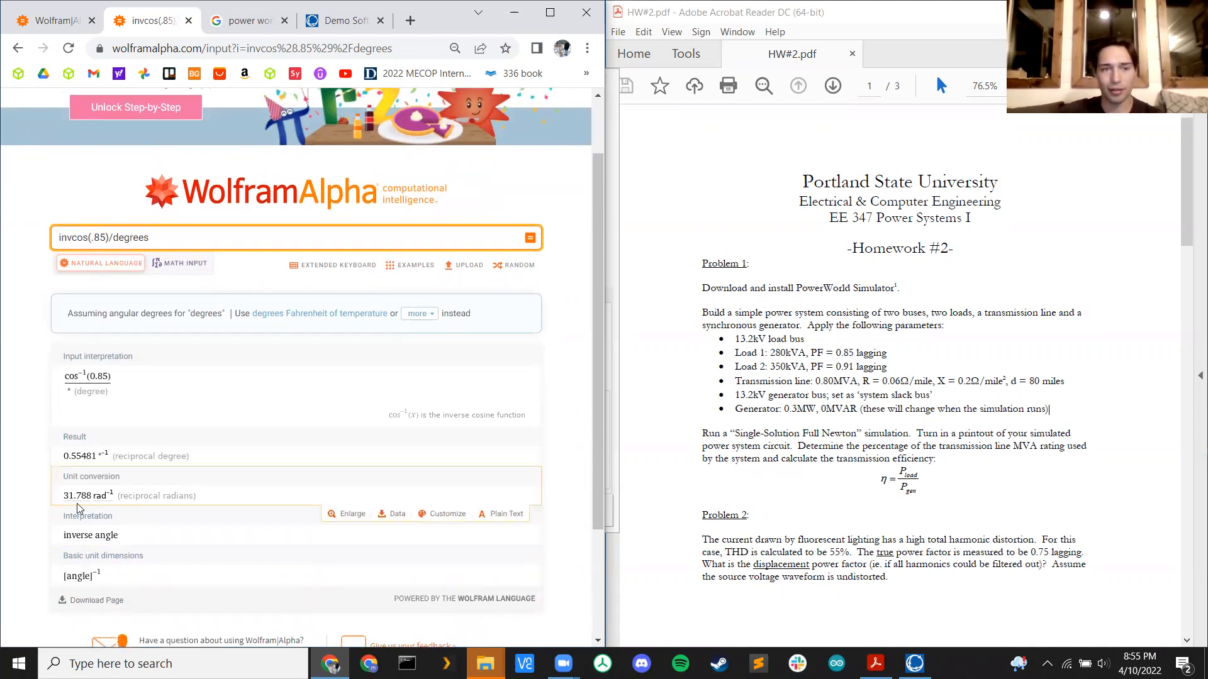
- Convert magnitude 280 and angle 31.78 degrees with the Polar to Rectangular widget, and place the browser beside the simulator
click(44, 30)
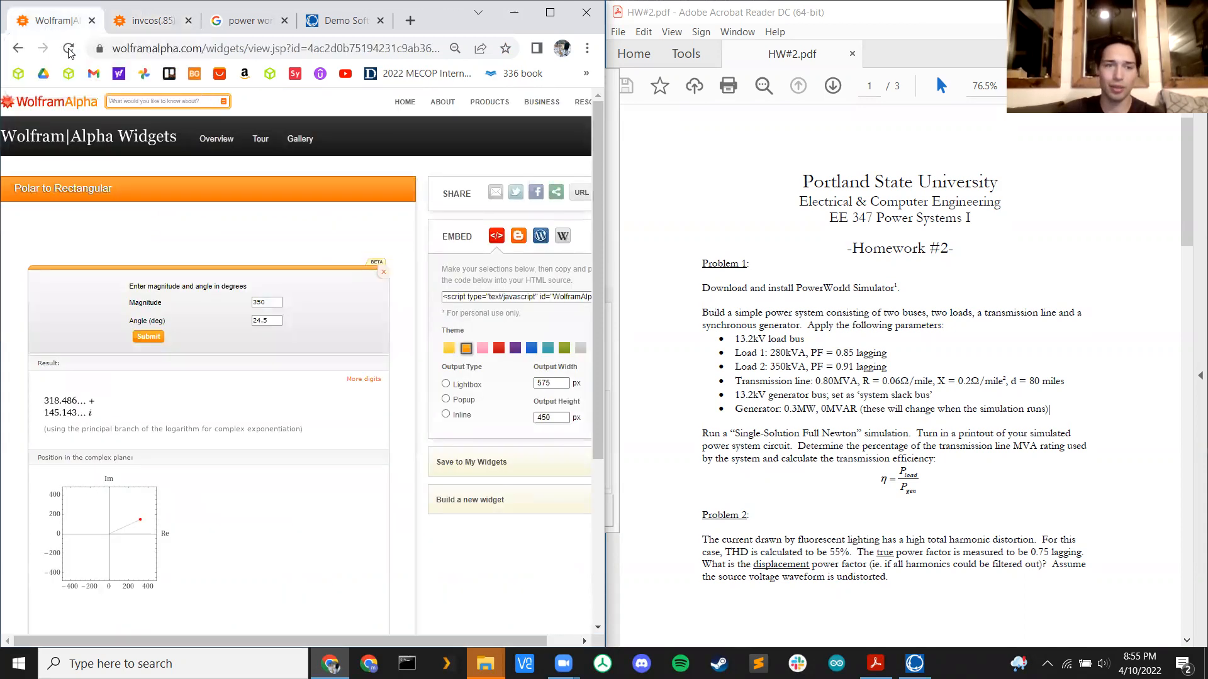
double_click(258, 303)
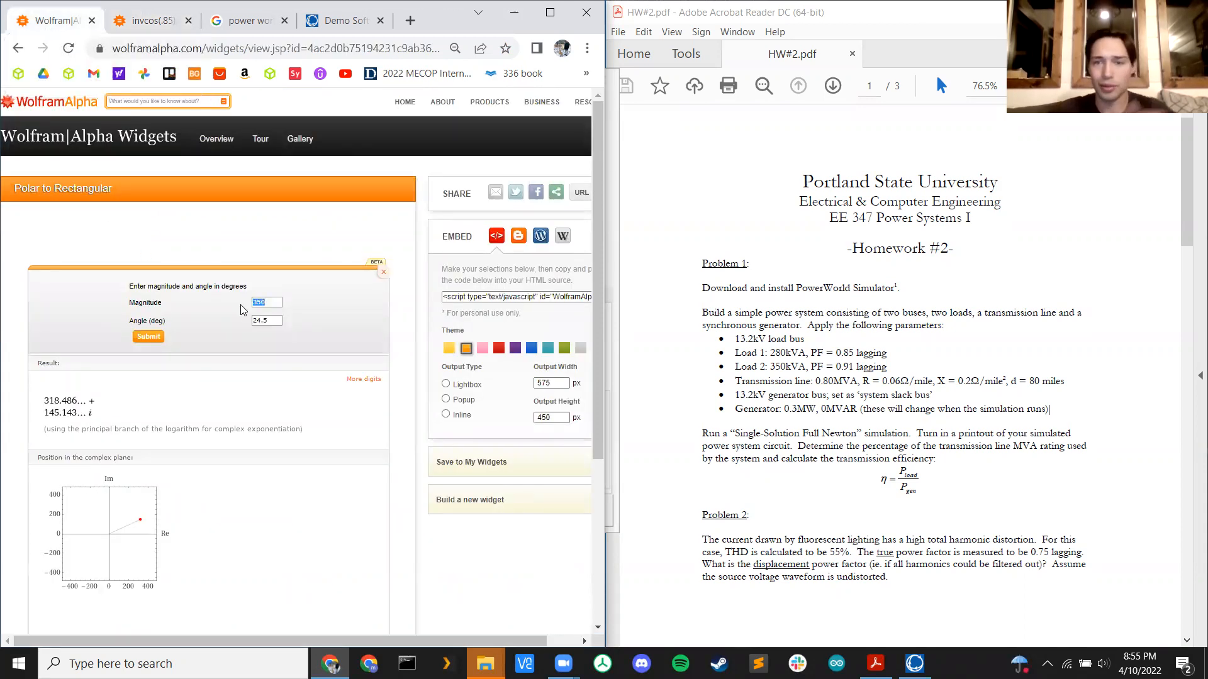
text(280)
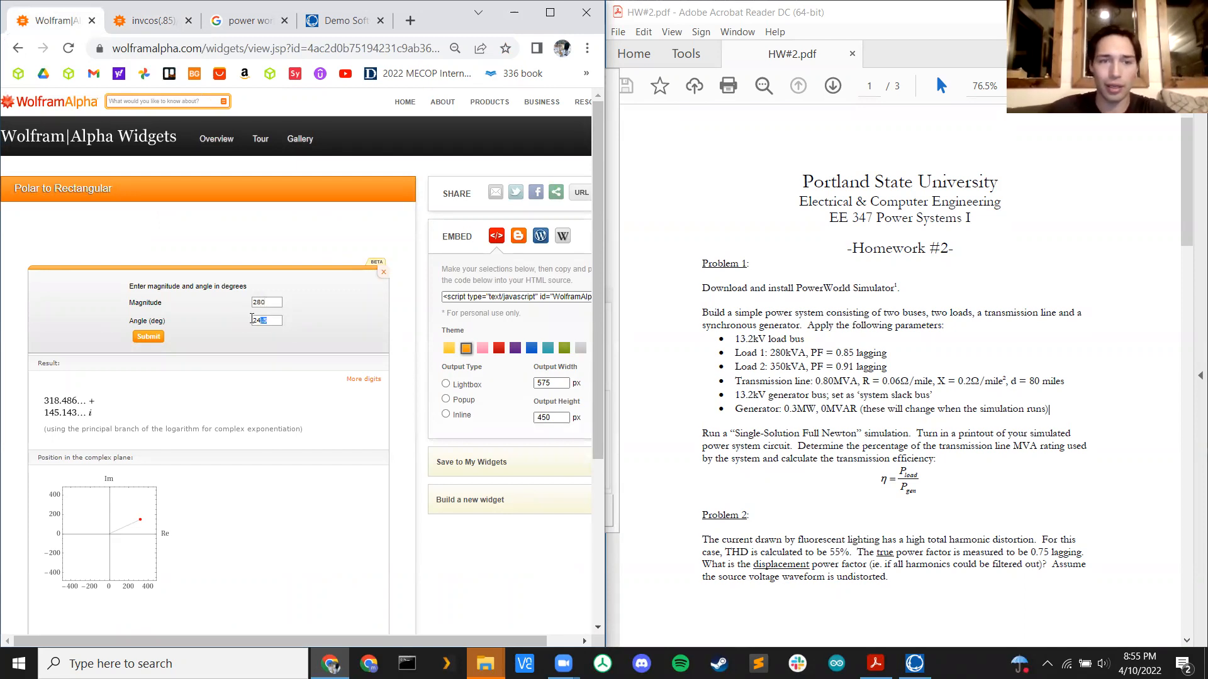
drag(252, 319, 237, 322)
text(31.7)
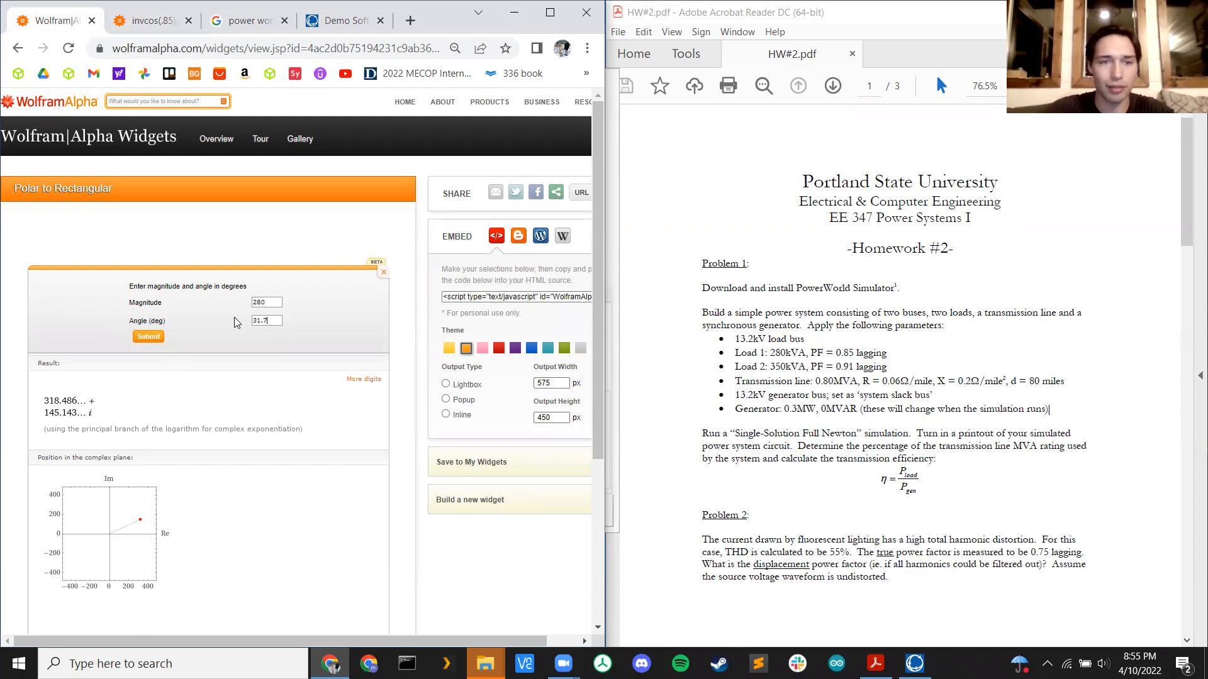
text(8)
click(159, 338)
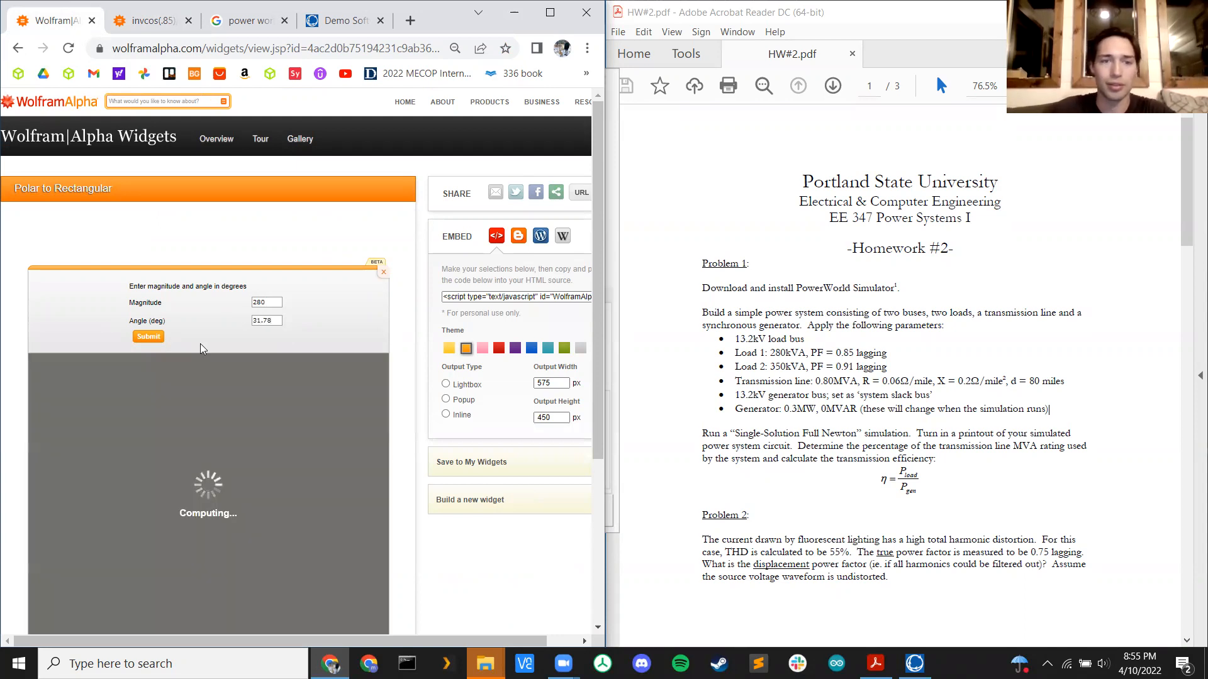
scroll(94, 346, down, 1)
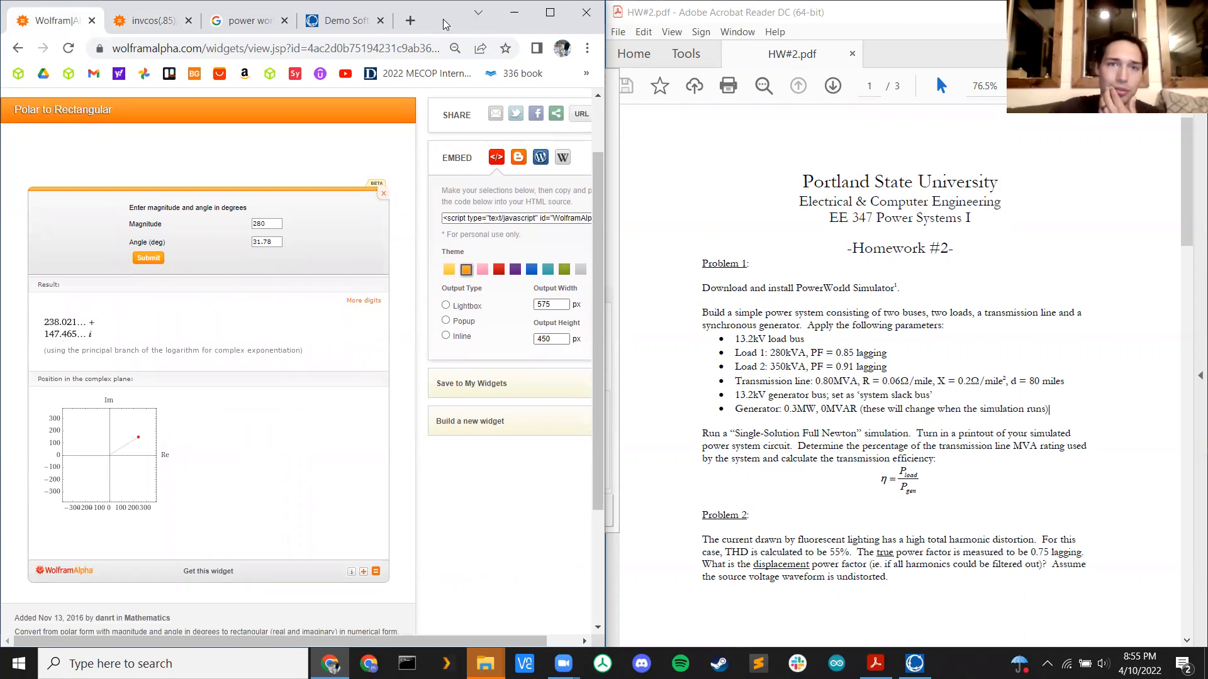
drag(444, 24, 1067, 64)
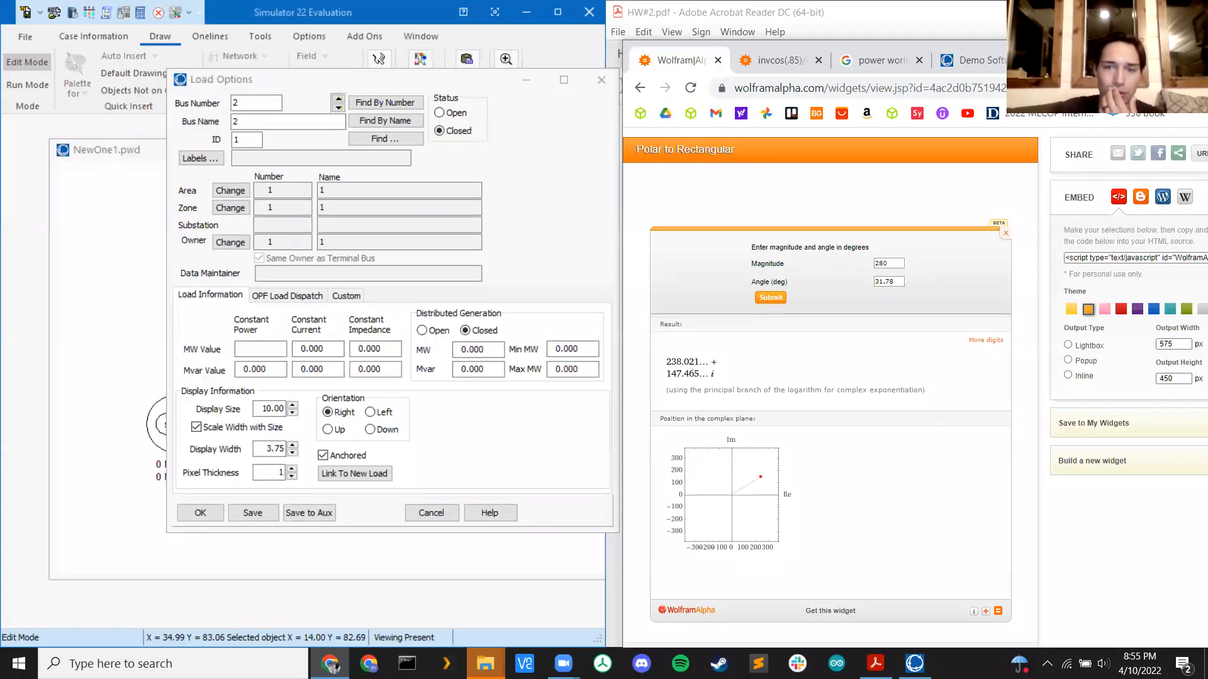
- Set the bus 2 load's constant power to .238 MW and .1475 Mvar, and accept the load options
click(256, 350)
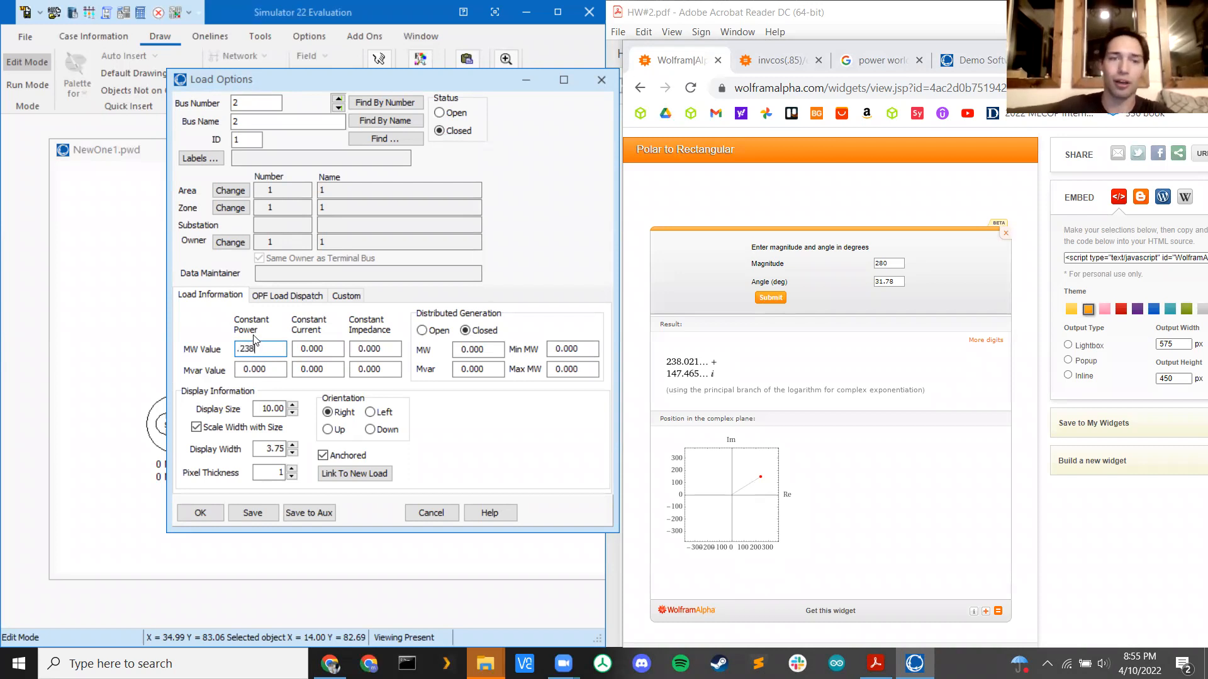
click(279, 374)
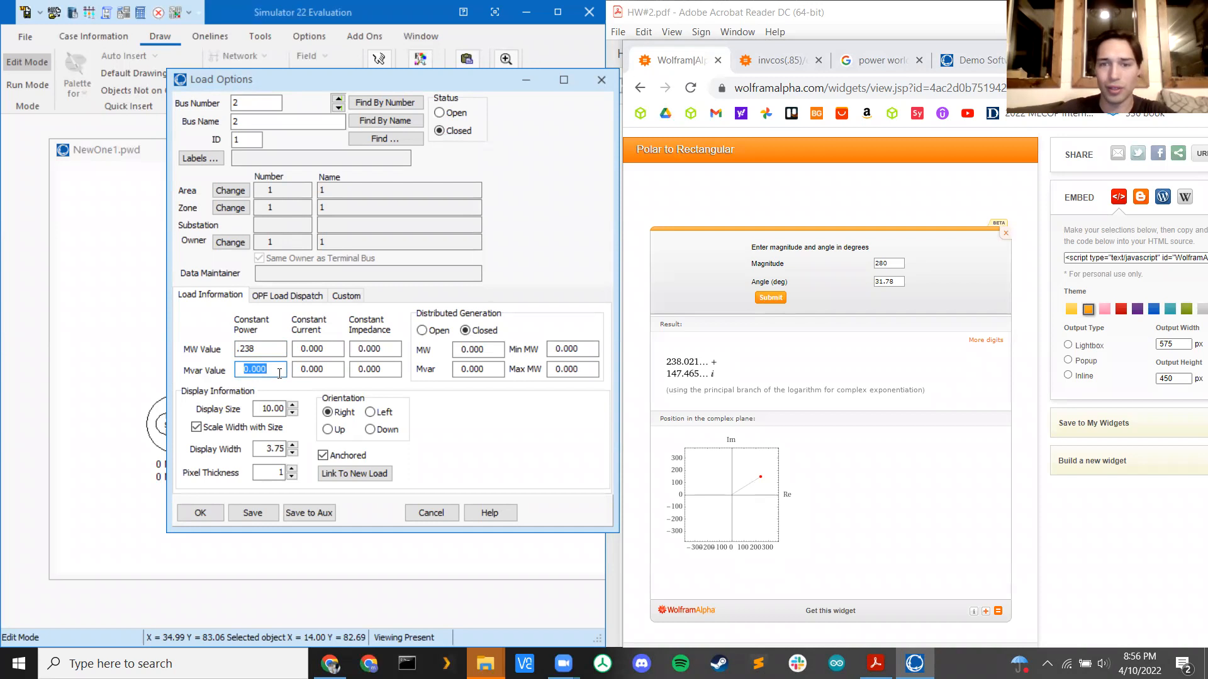
text(.1475)
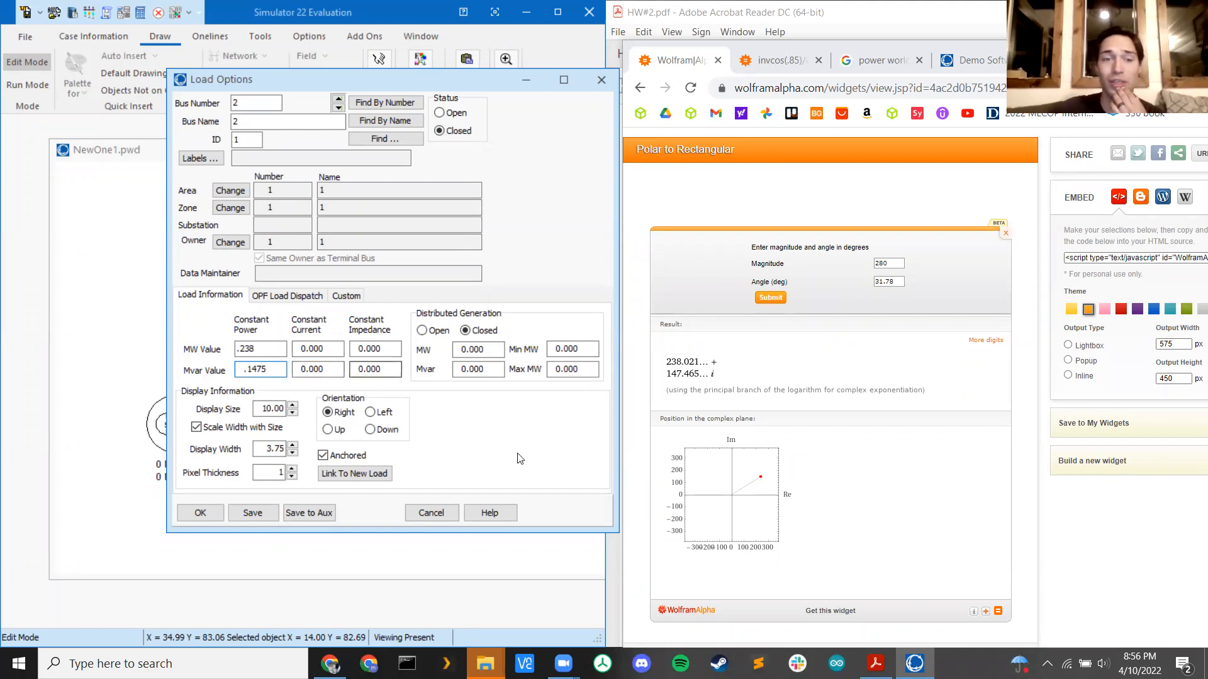
click(199, 514)
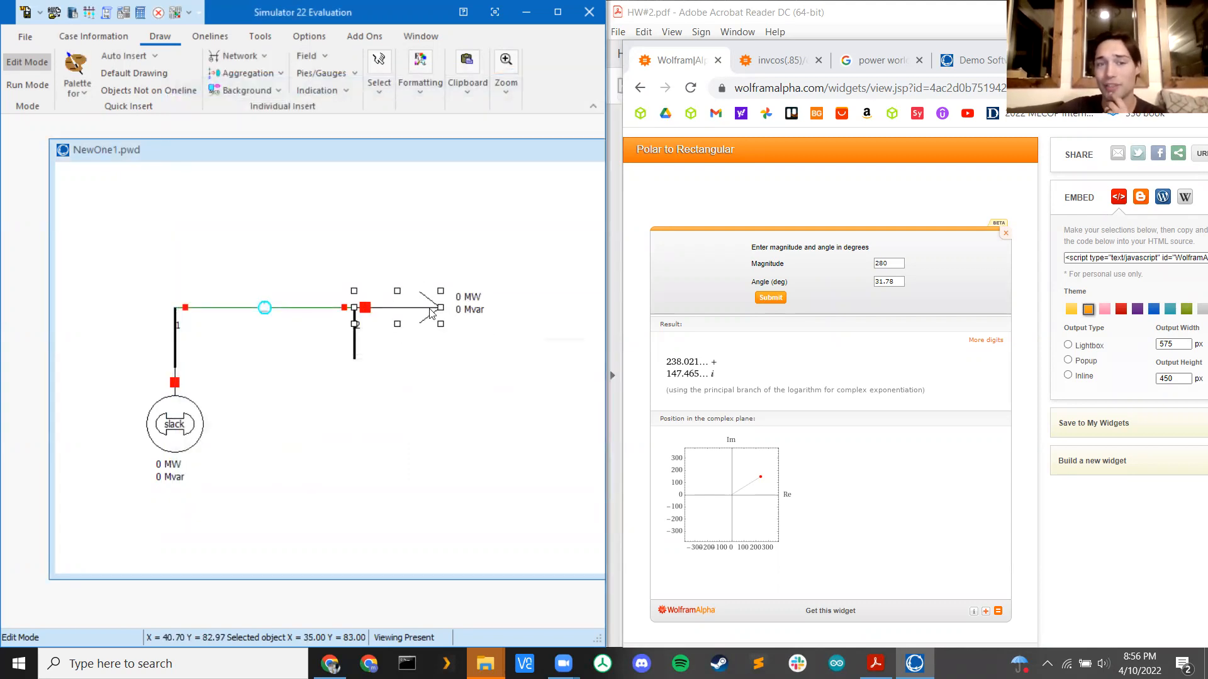
- Set the bus 2 load's orientation to Up and move the load symbol away from the bus
double_click(410, 309)
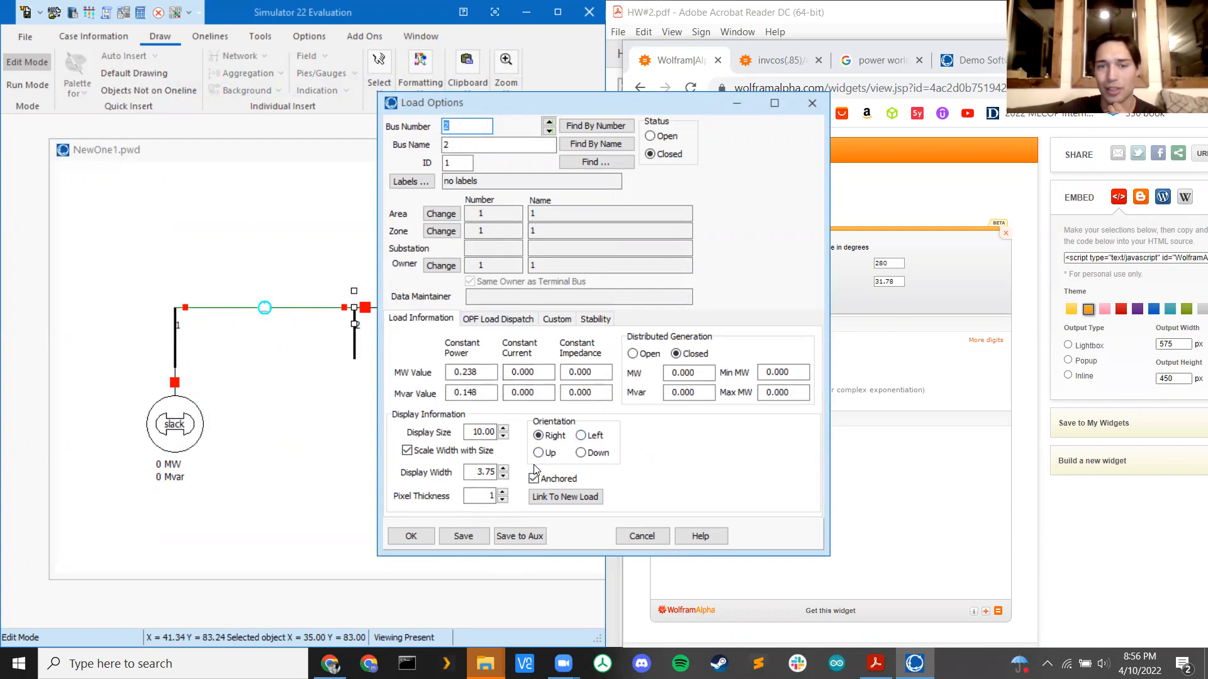
click(413, 536)
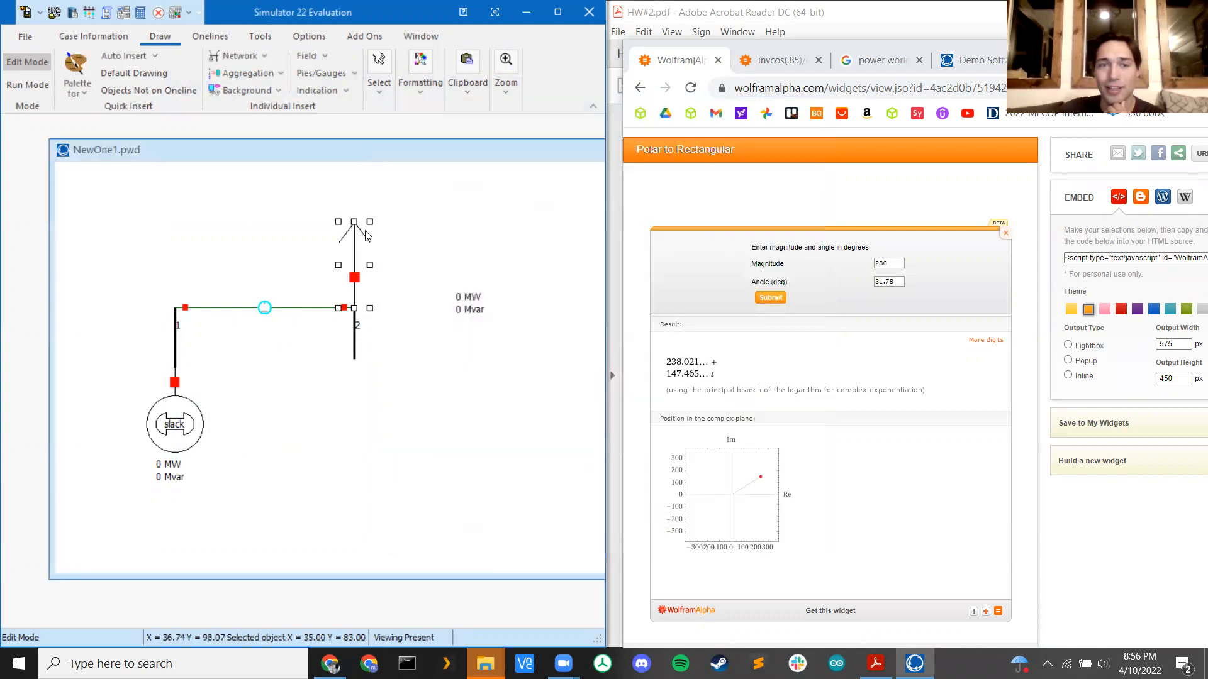
drag(355, 250, 432, 225)
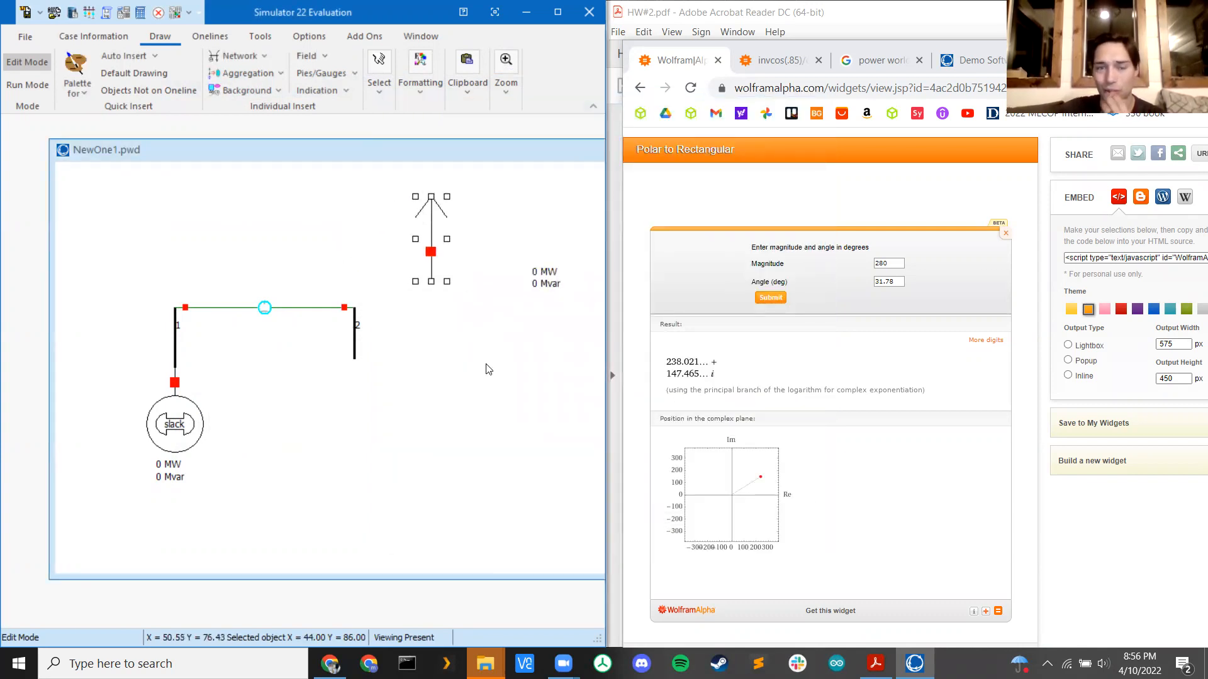
double_click(432, 227)
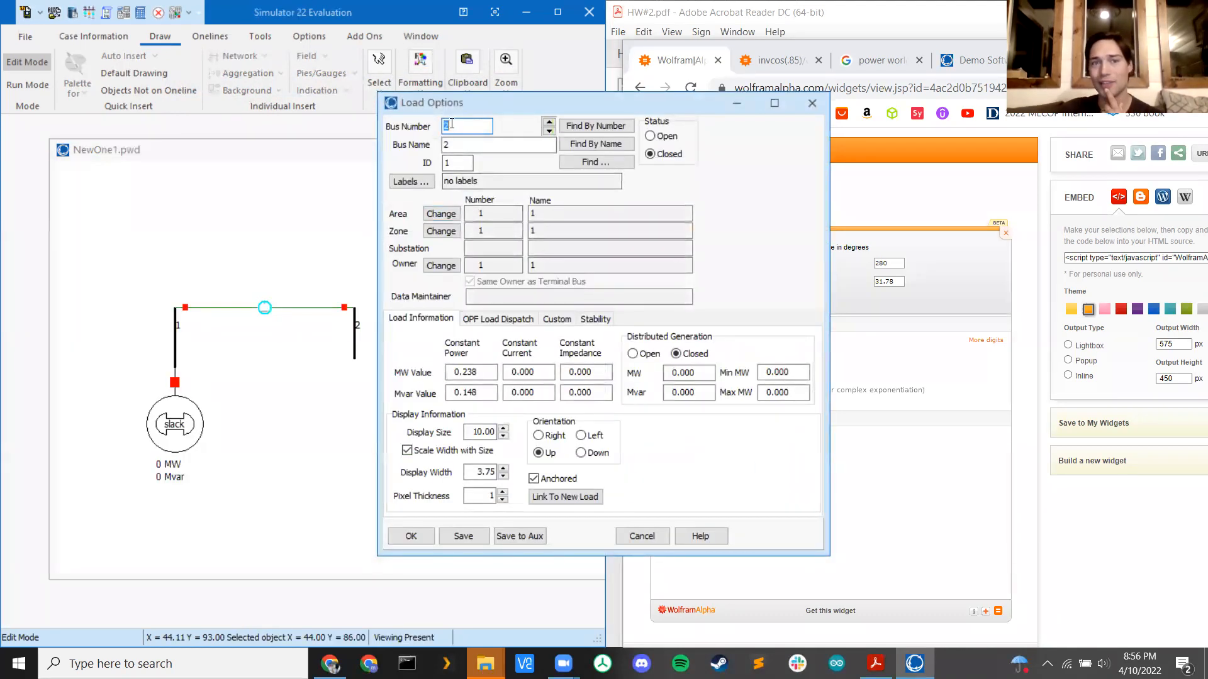
click(416, 537)
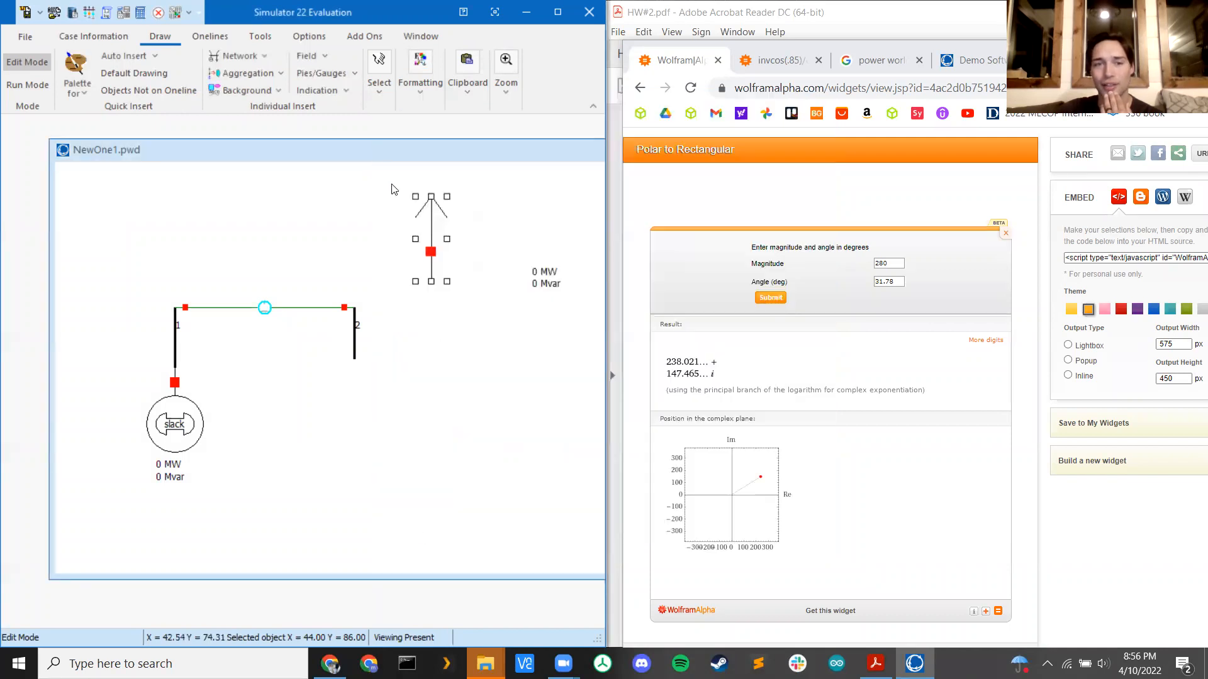
- Set the load's orientation back to Right and reattach it to the upper end of bus 2
double_click(431, 221)
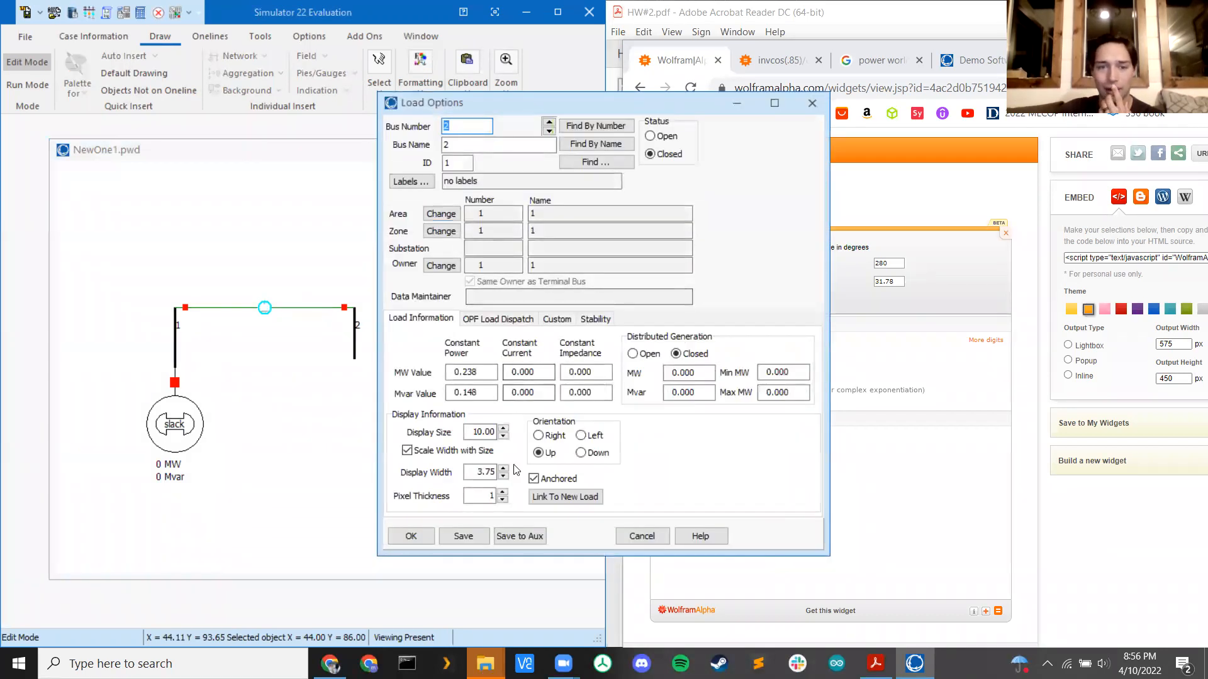
click(538, 436)
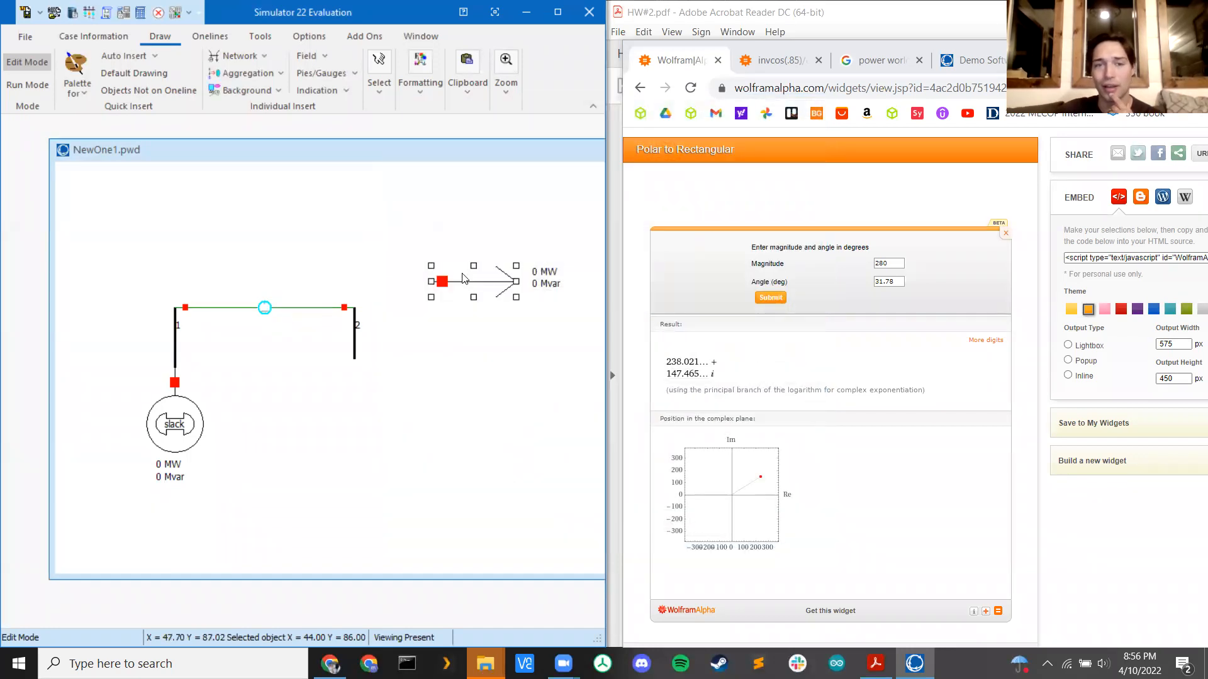
drag(473, 281, 396, 305)
click(469, 391)
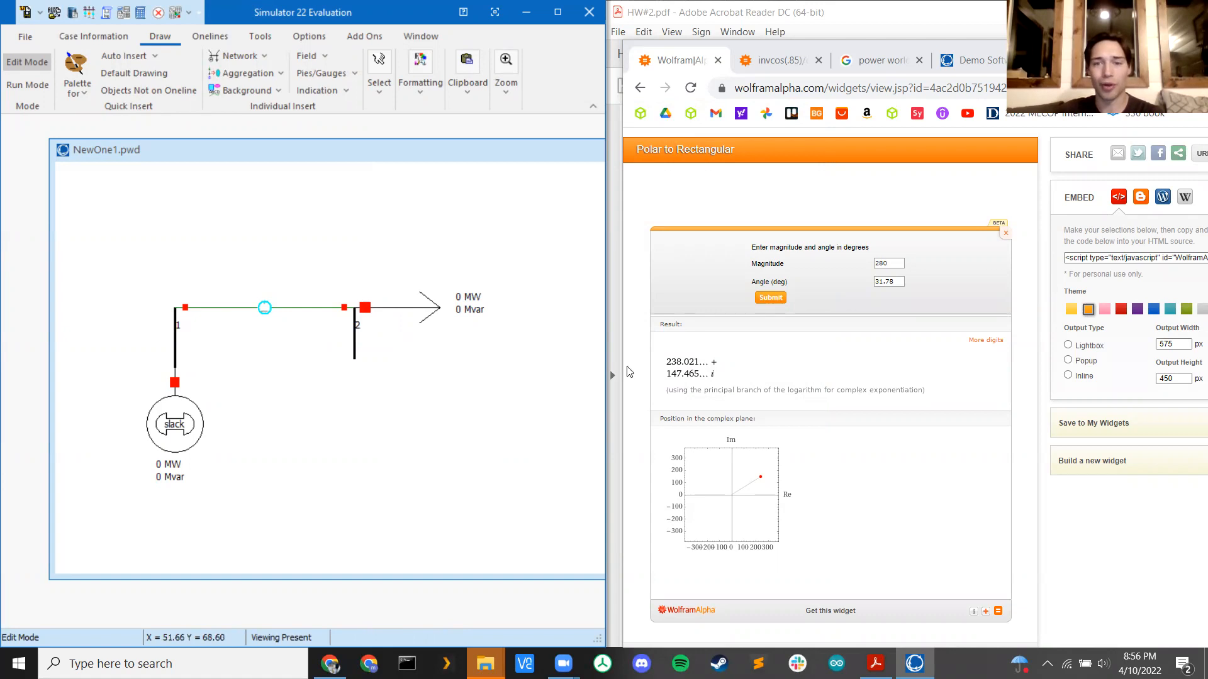
- Set the bus 2 load's MW field to show 4 digits right of the decimal
double_click(458, 301)
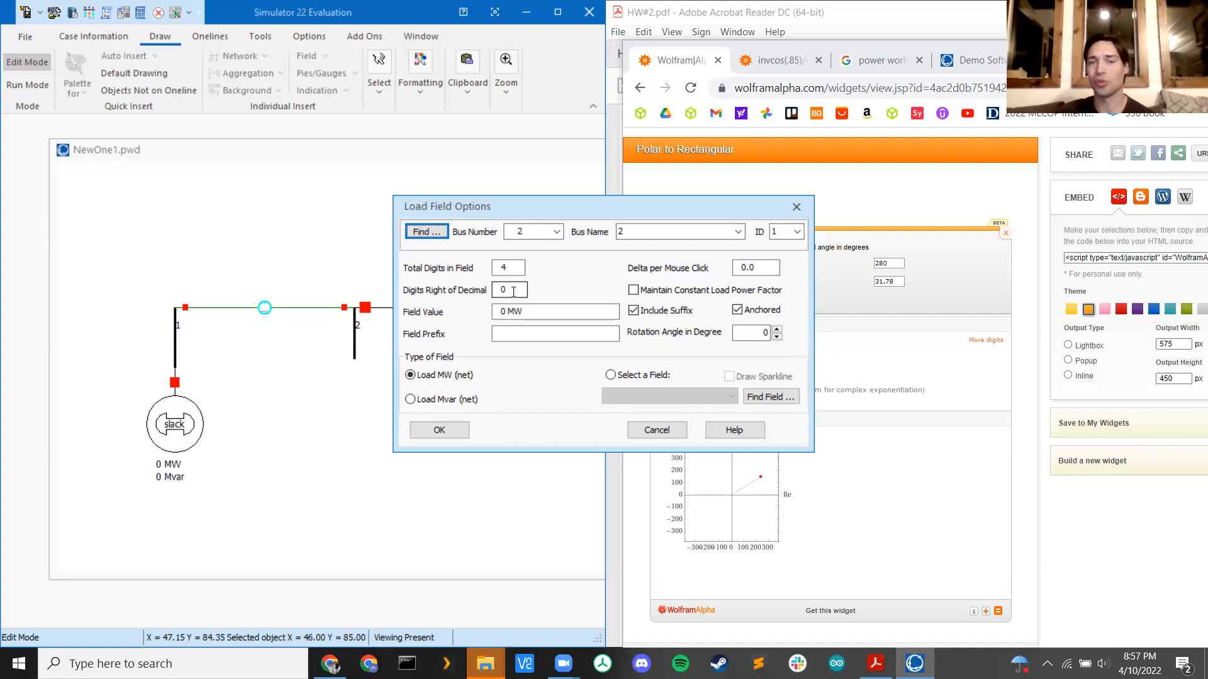
drag(513, 292, 453, 293)
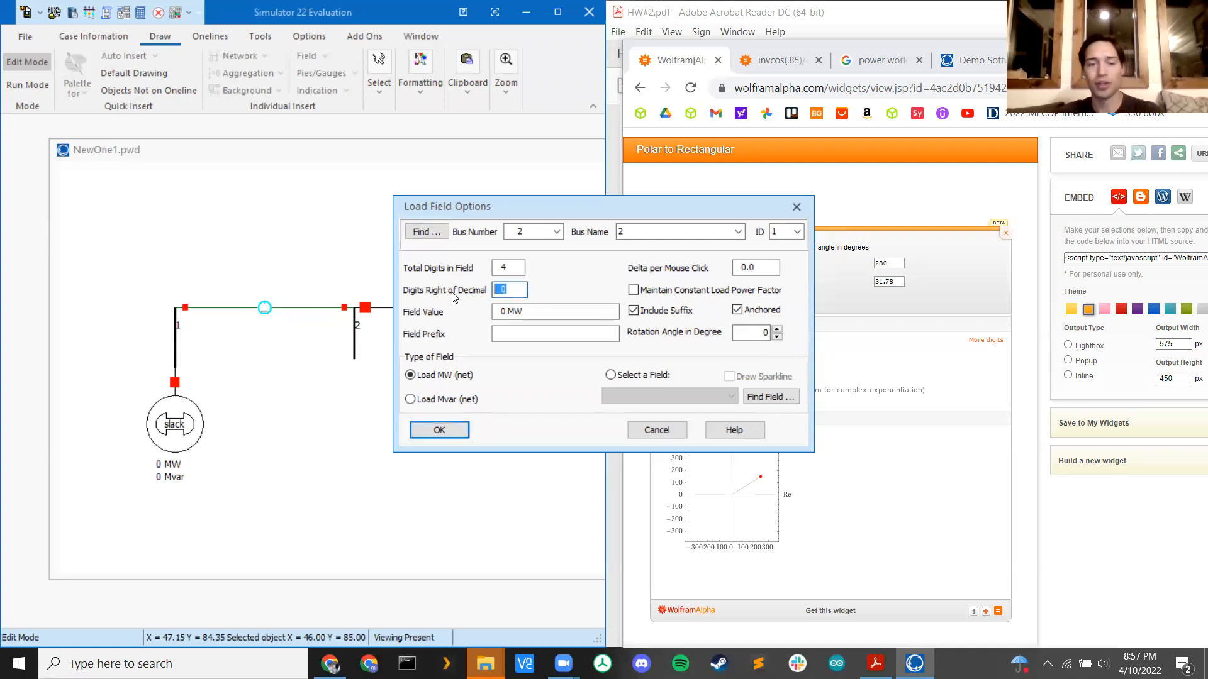
text(4)
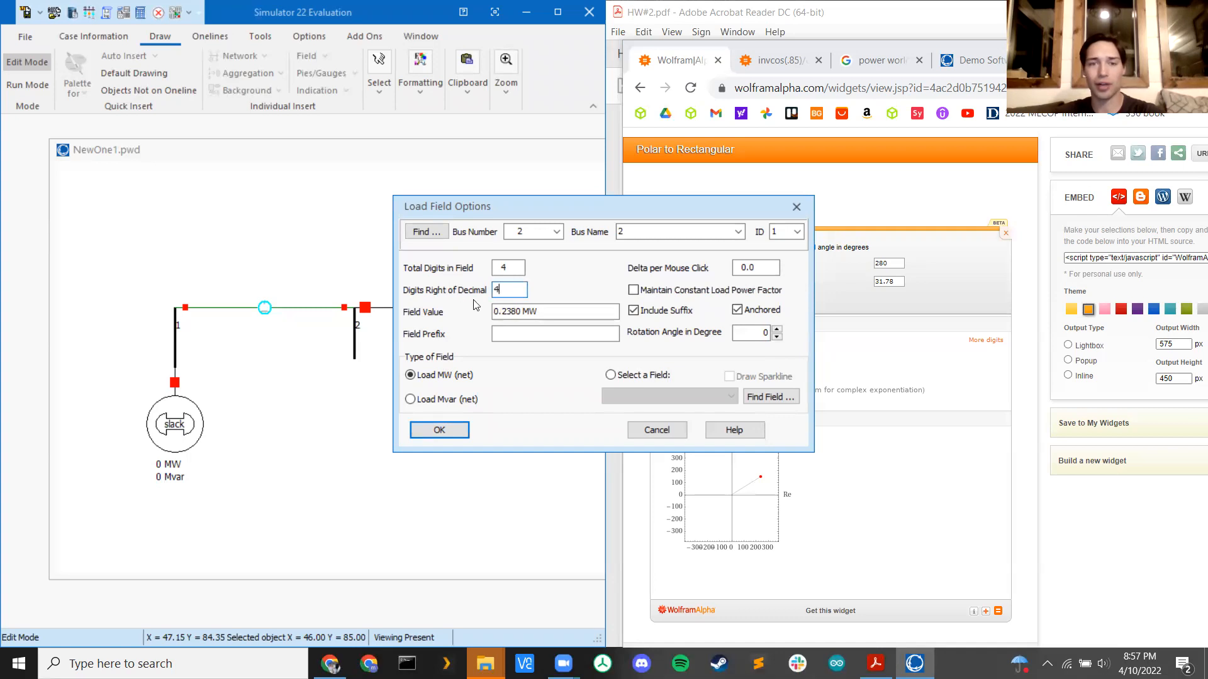
click(439, 431)
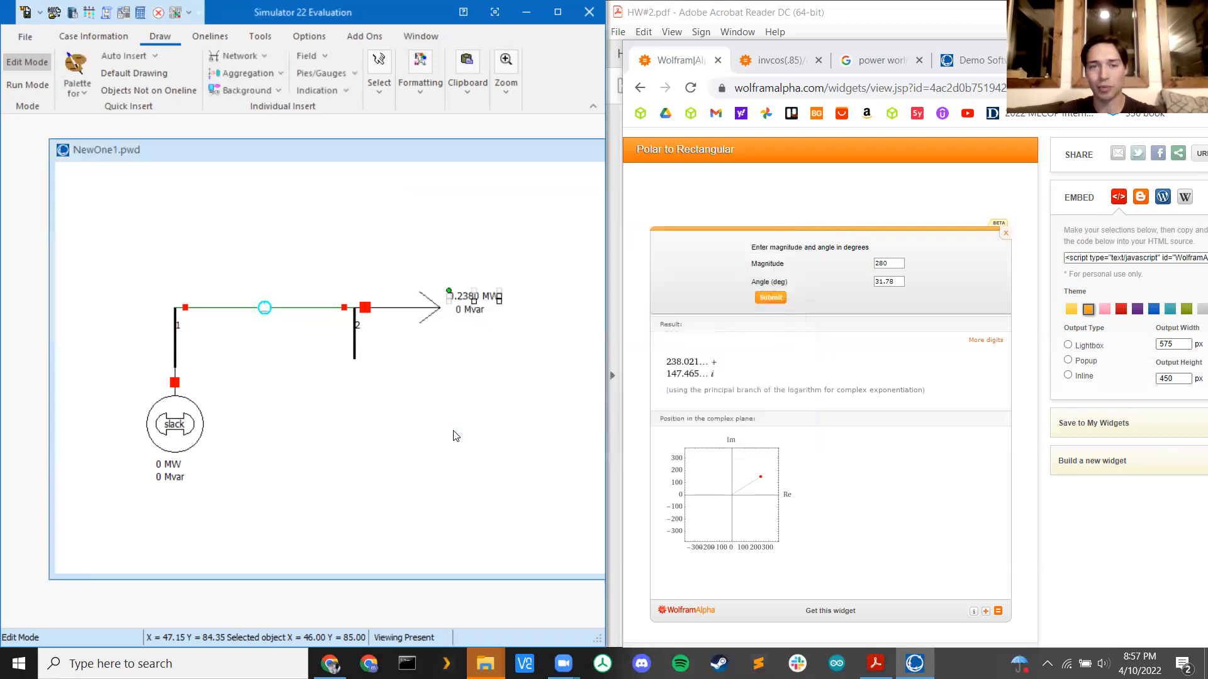
- Set the bus 2 load's Mvar field to show 4 digits right of the decimal
click(459, 317)
double_click(461, 320)
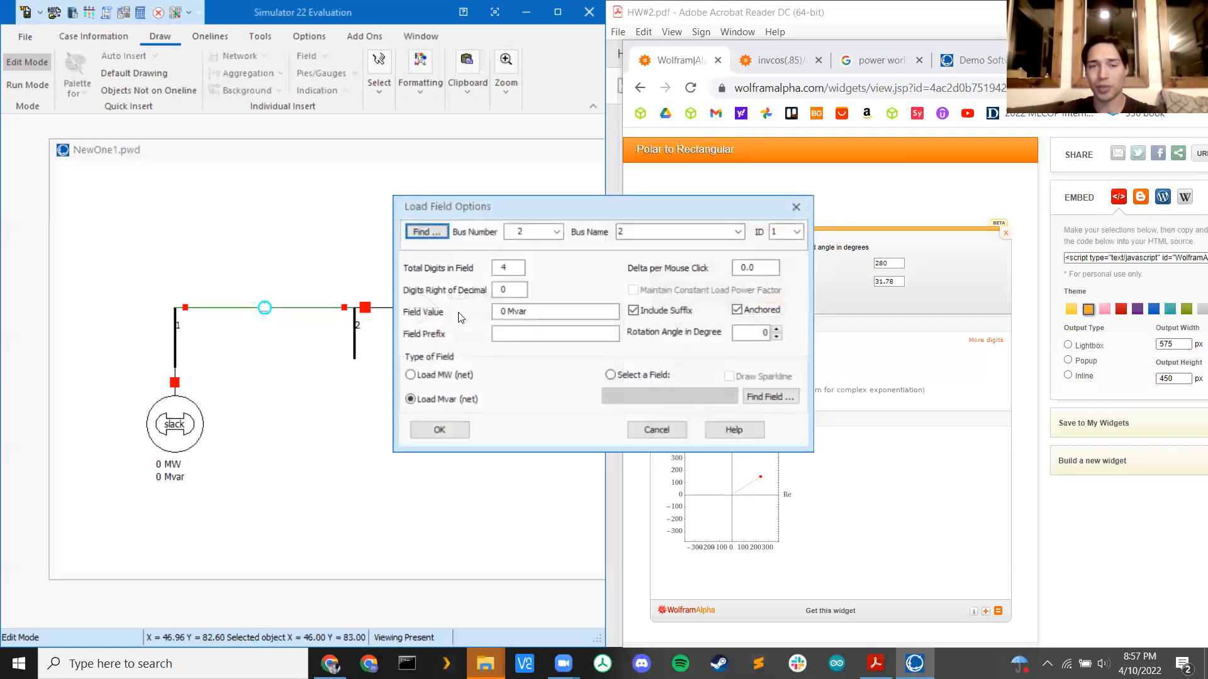
drag(521, 290, 461, 301)
text(4)
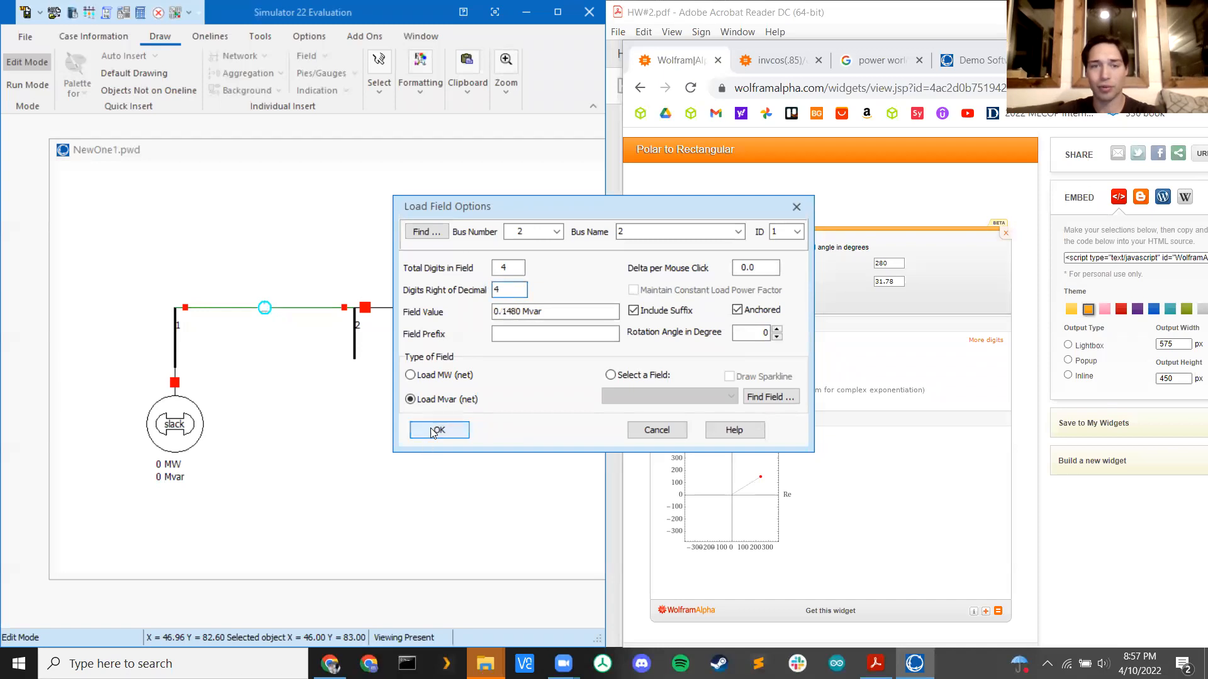
click(439, 429)
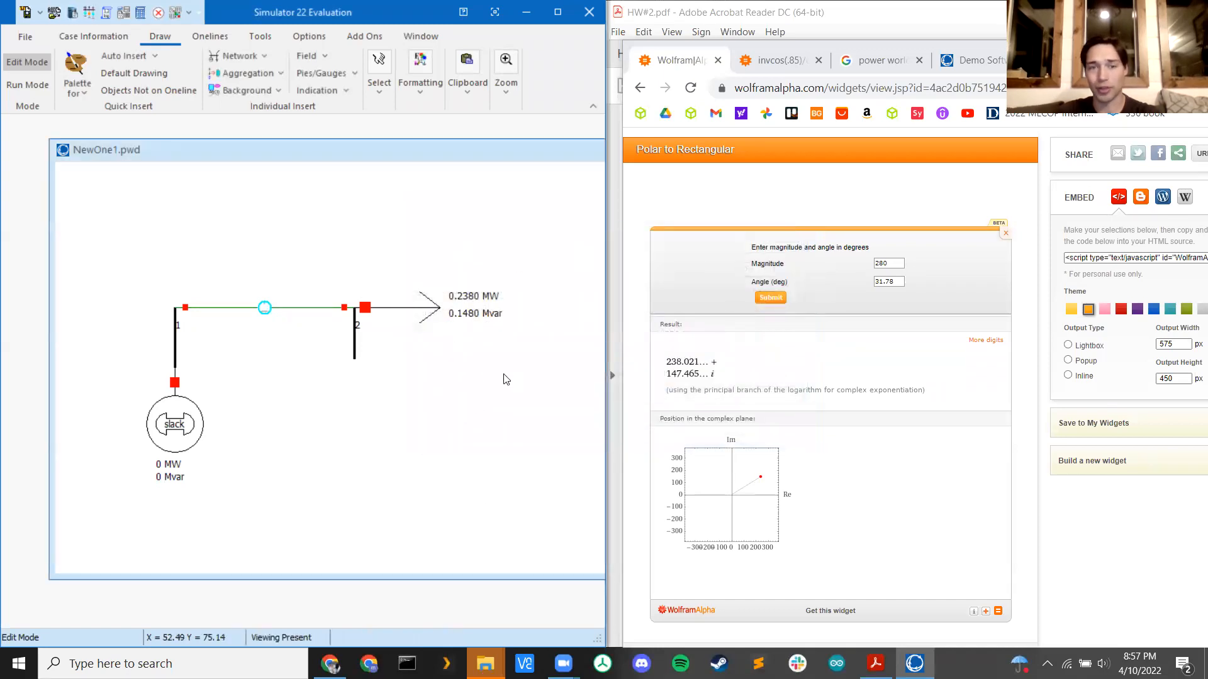
- Set the slack generator's MW output field to show 4 digits to the right of the decimal
click(159, 466)
double_click(162, 467)
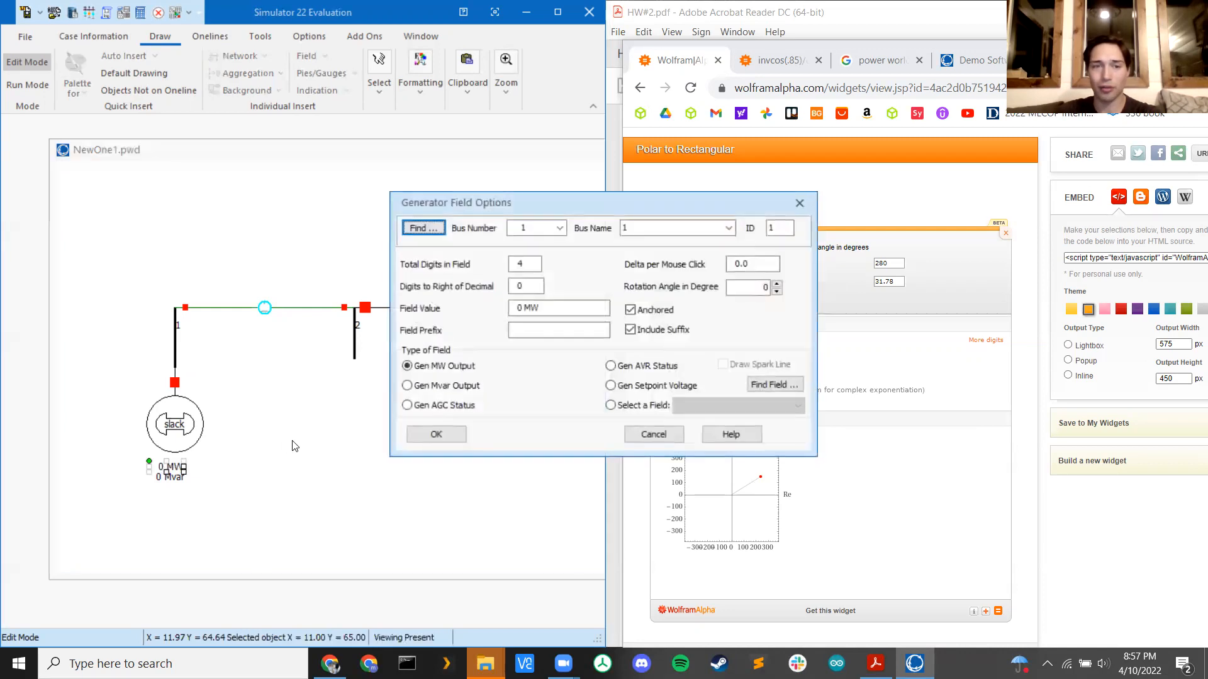
drag(534, 286, 510, 307)
text(4)
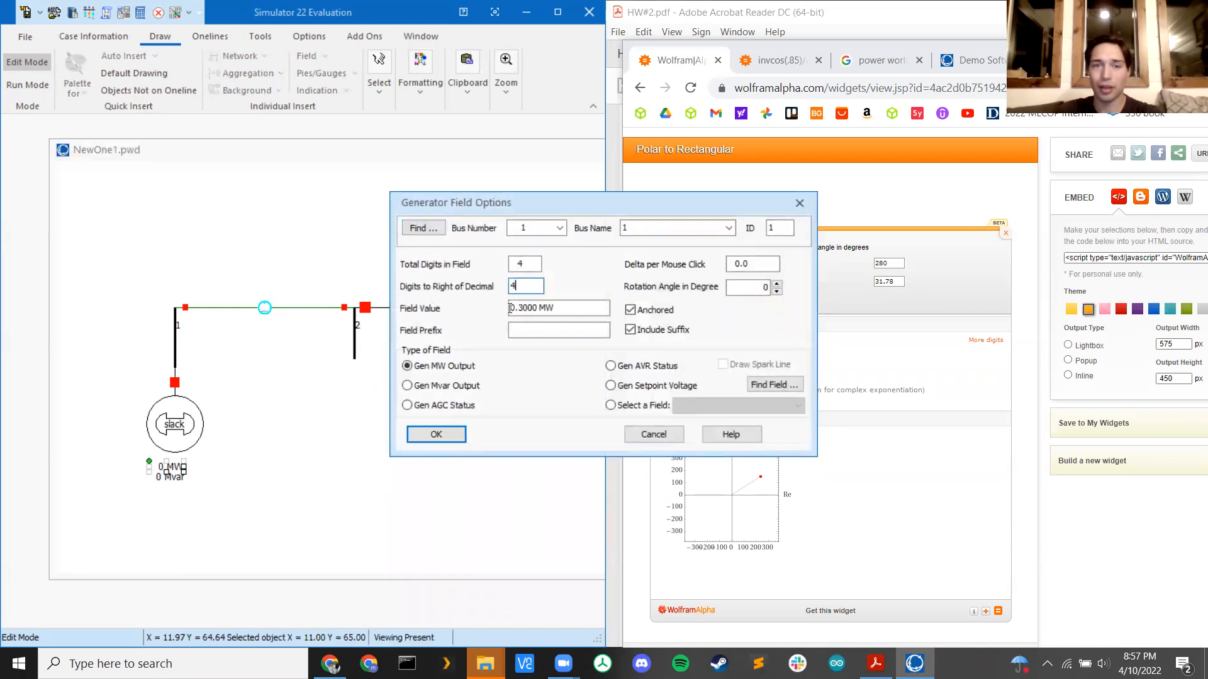
click(447, 434)
click(269, 507)
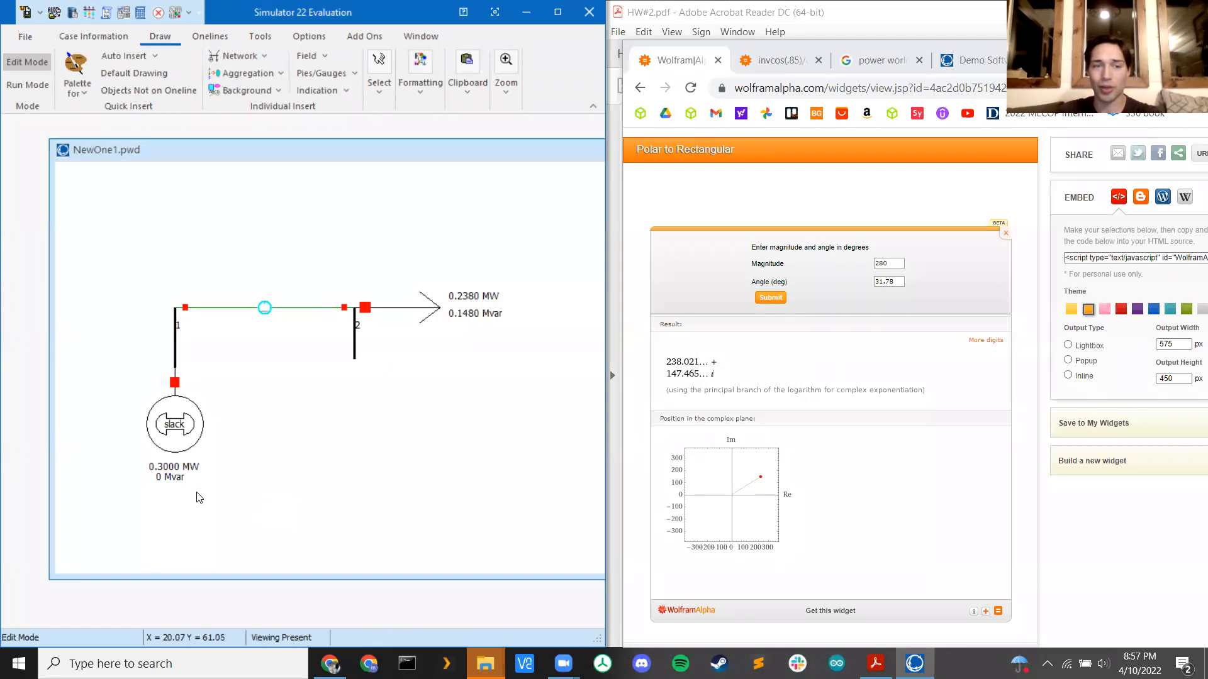
- Set the slack generator's Mvar output field to show 4 digits to the right of the decimal
click(158, 482)
double_click(162, 481)
double_click(517, 286)
text(4)
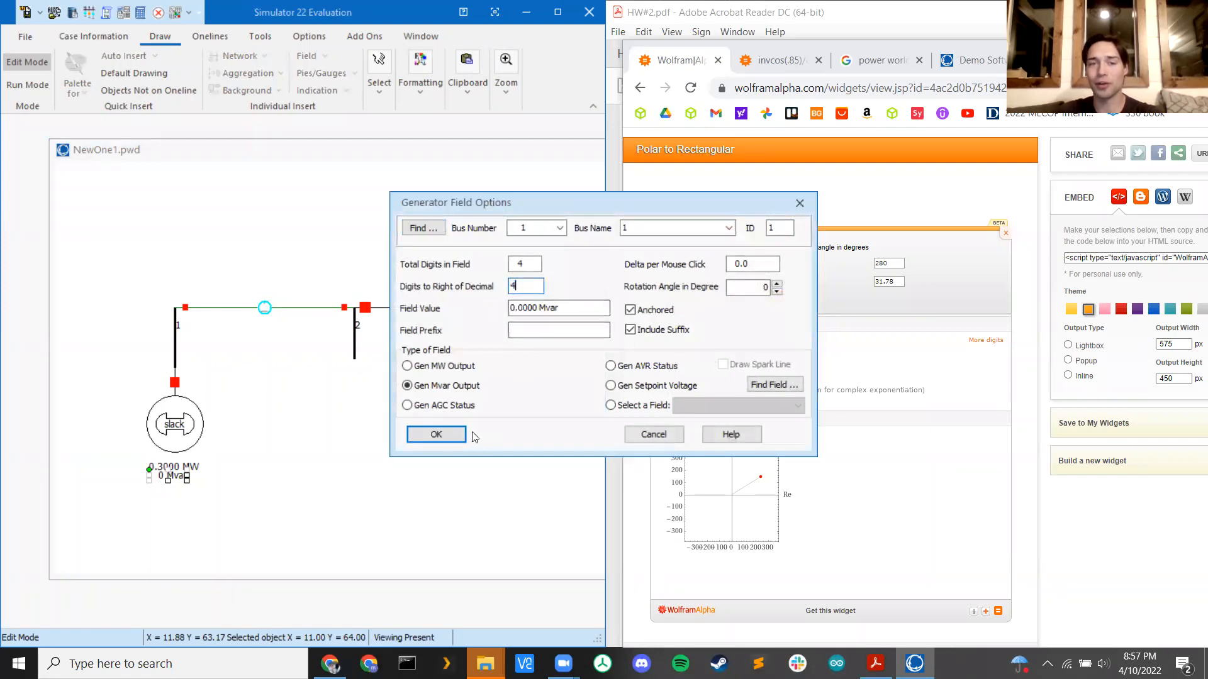
click(451, 440)
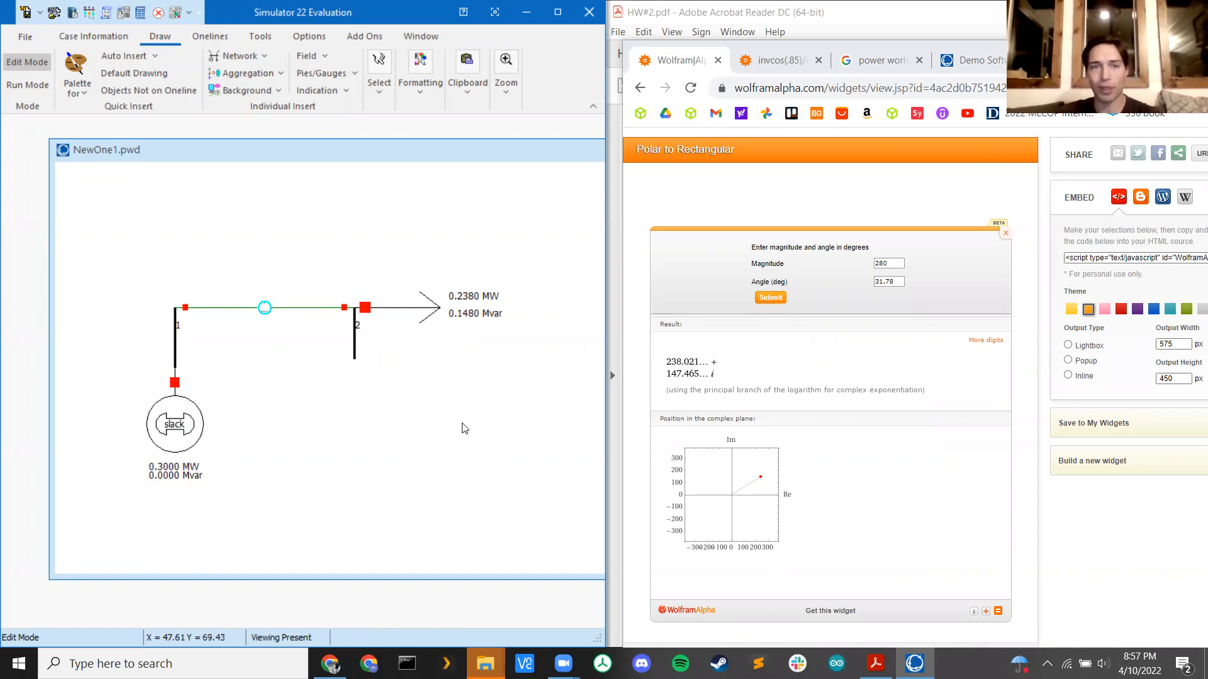
- Insert a second load at the lower end of bus 2, creating it as a new load, and move its options dialog clear of the browser
click(239, 55)
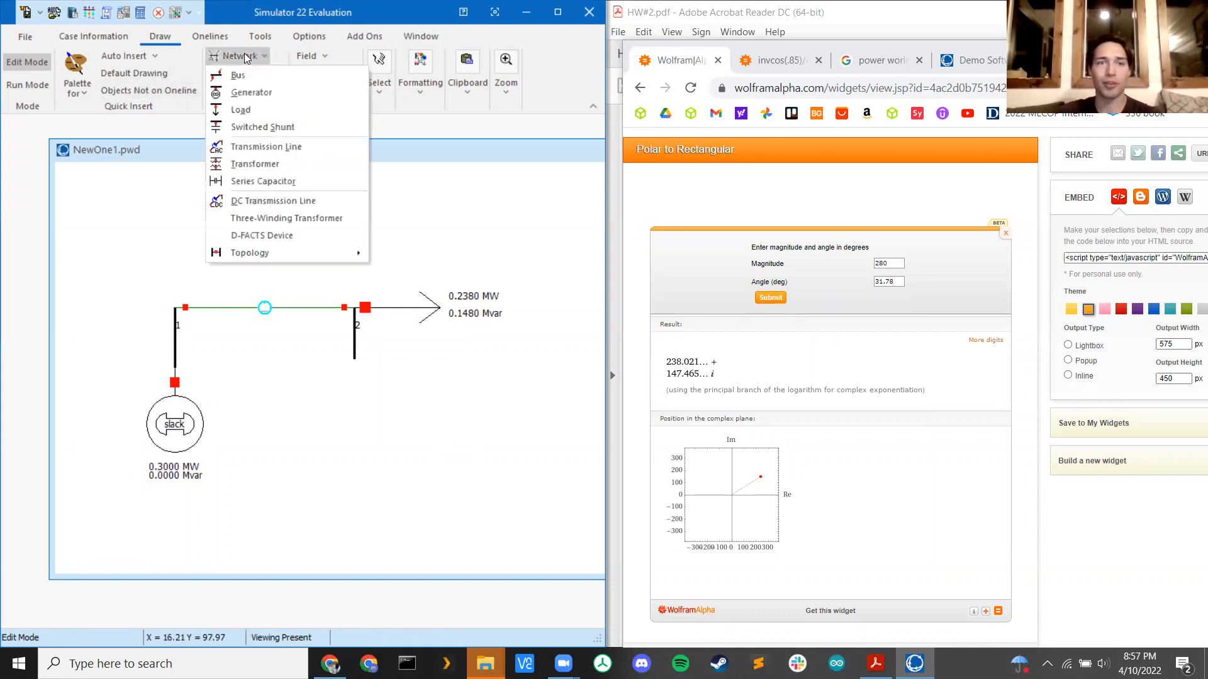
click(247, 111)
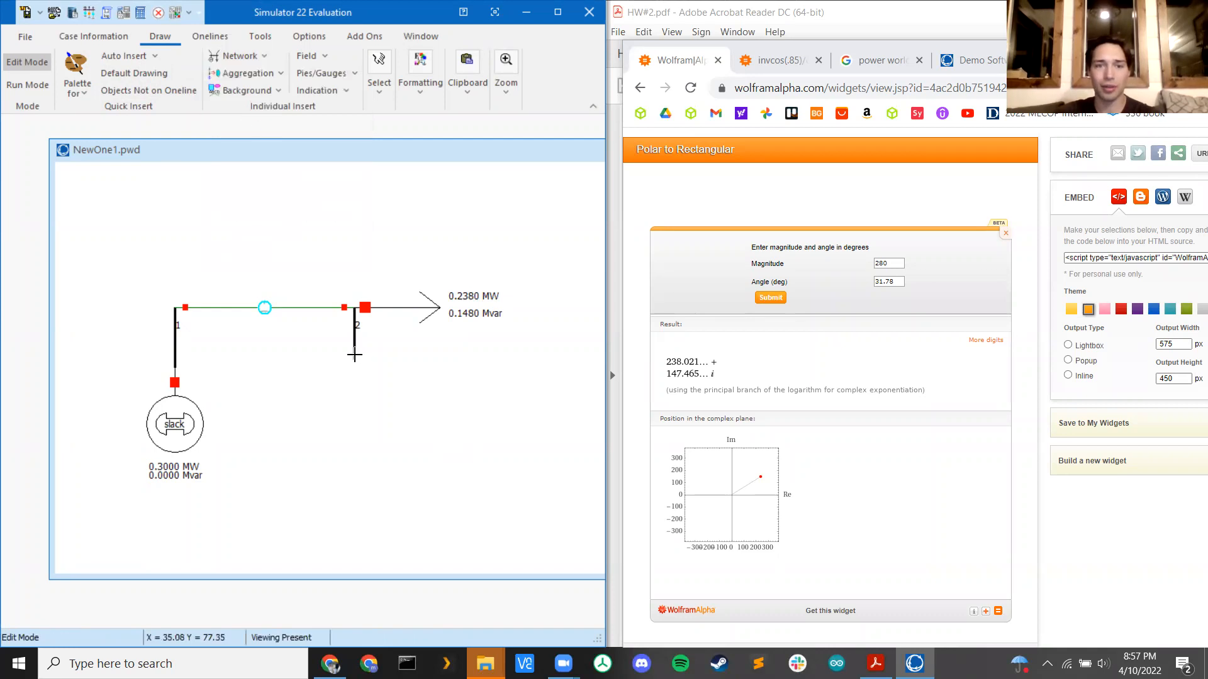
click(354, 356)
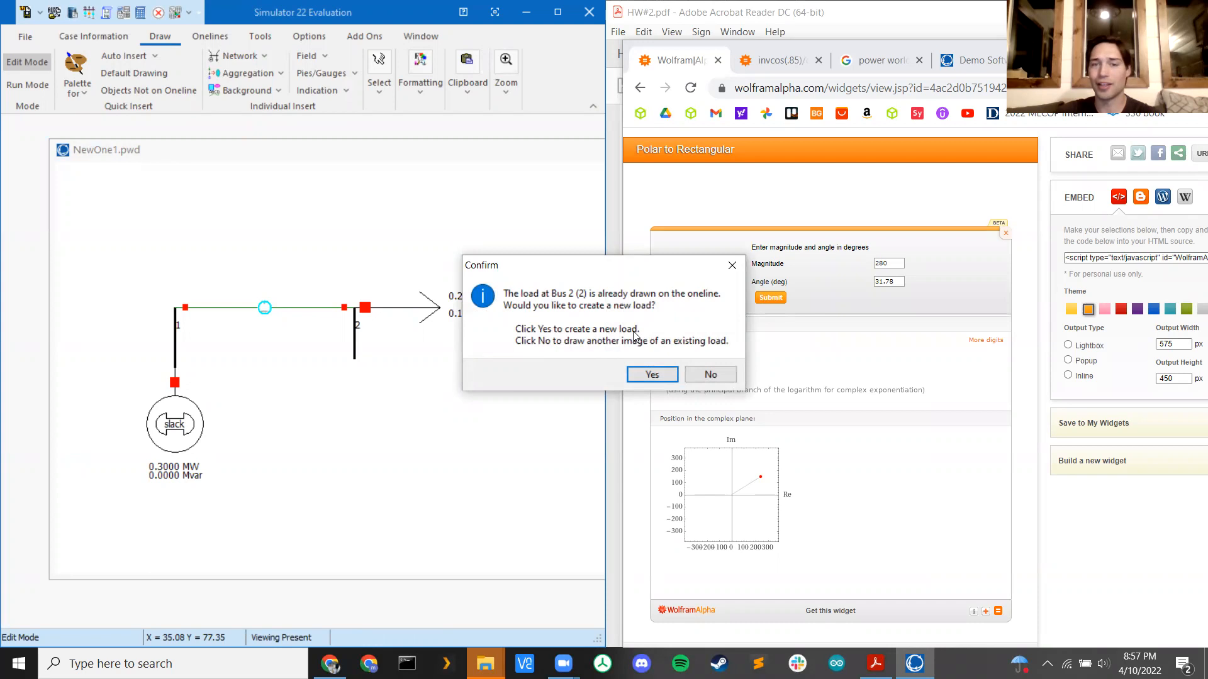
click(653, 375)
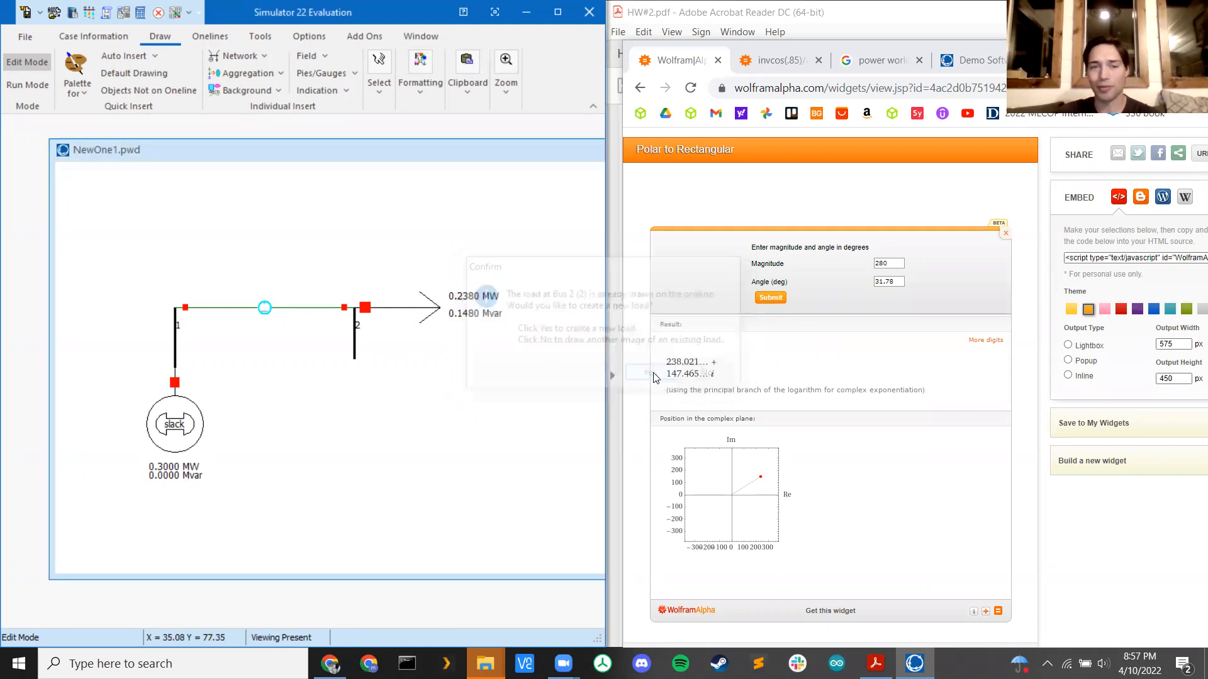
drag(541, 102, 294, 85)
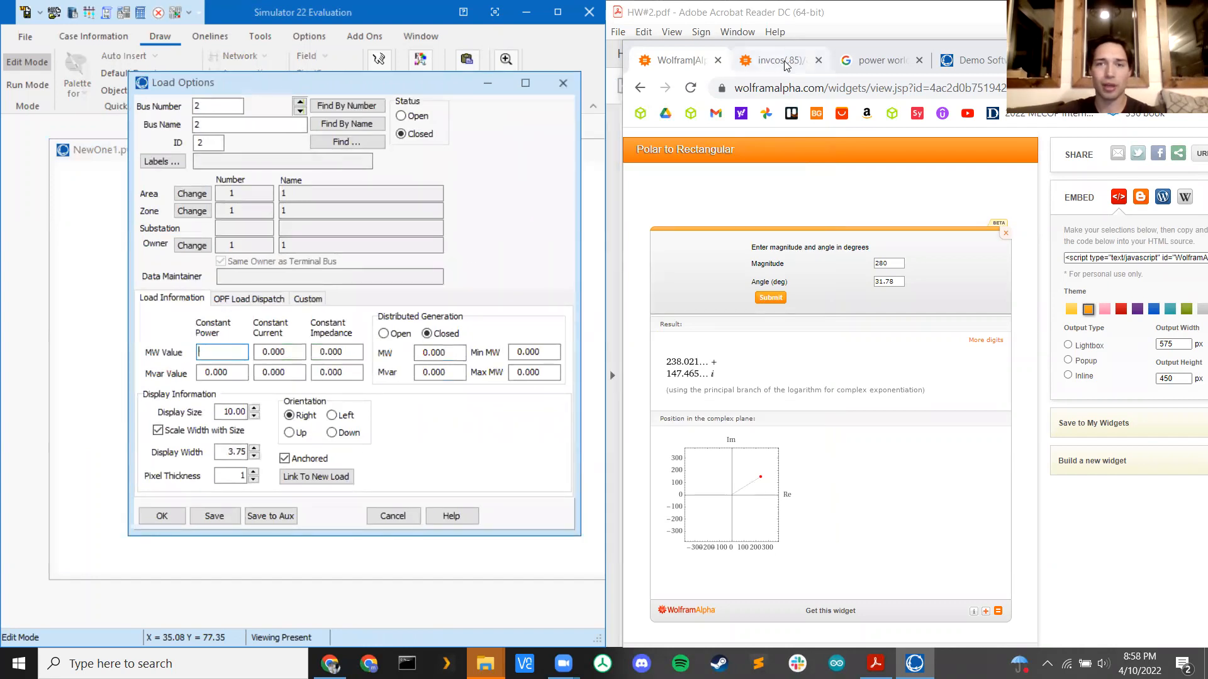
- Switch to the browser, placing it beside the homework PDF, and evaluate invcos(.91)/degrees in WolframAlpha
click(1070, 60)
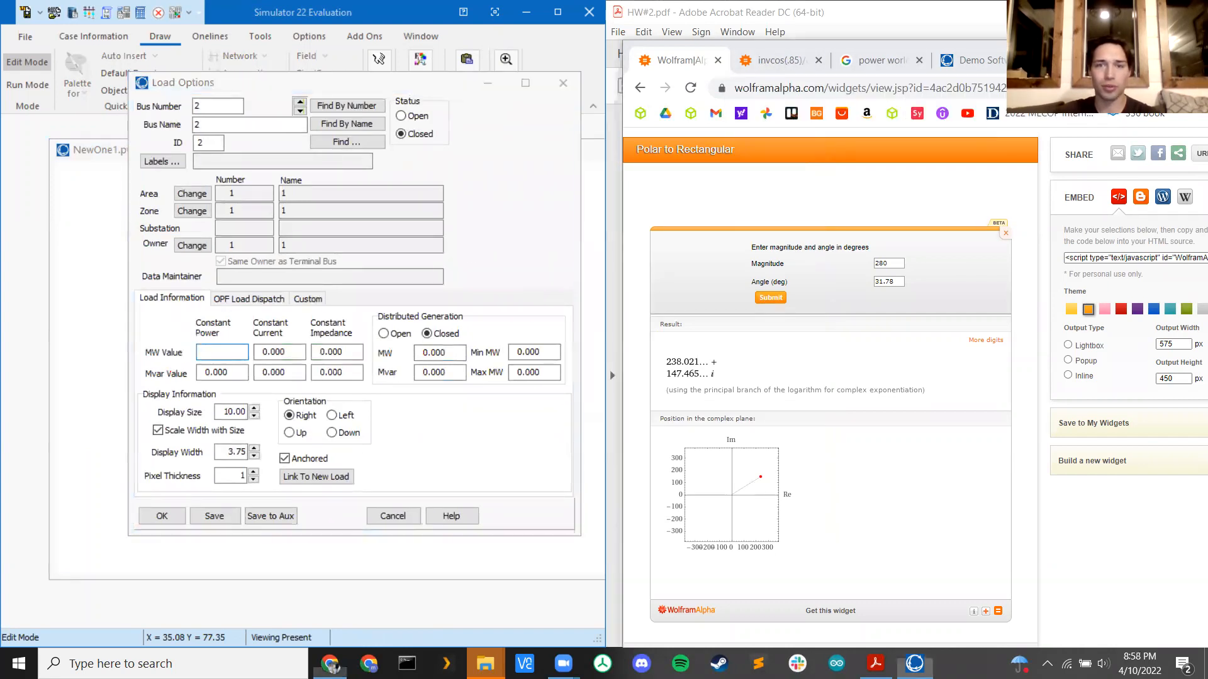
key(super+Left)
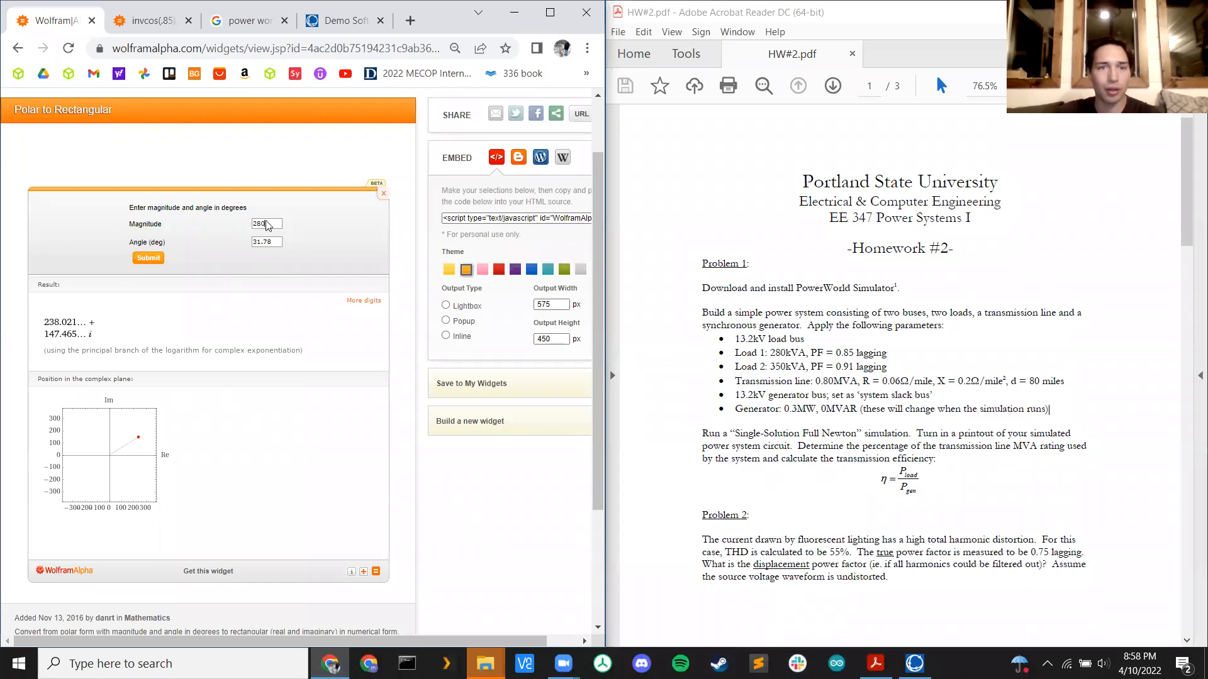
key(ctrl+Tab)
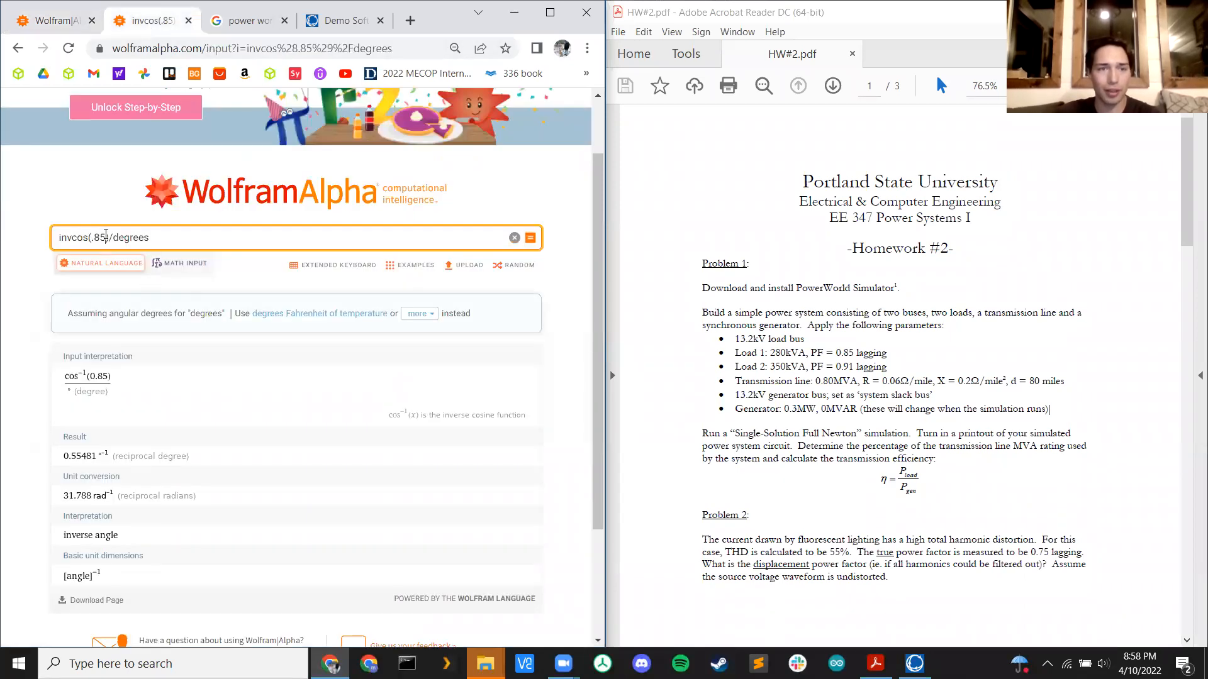
key(BackSpace)
key(BackSpace)
key(BackSpace)
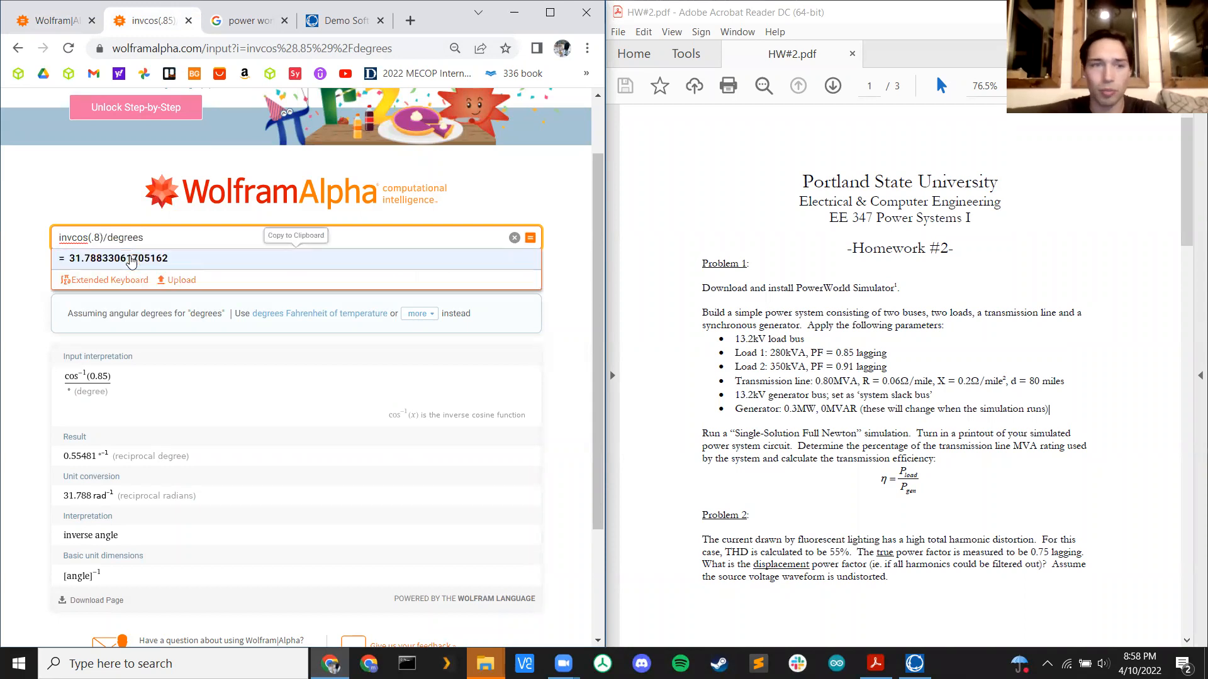
text(.91)
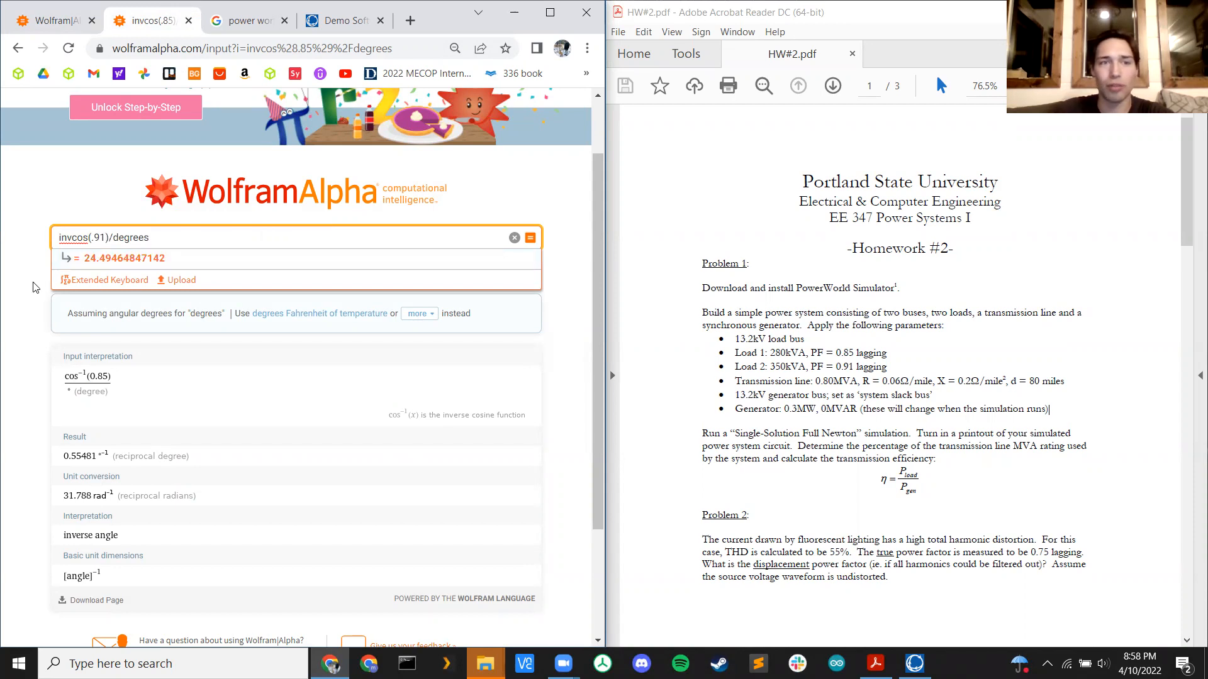
- Convert magnitude 350 at an angle of 24.5 degrees to rectangular form in the Polar to Rectangular widget
click(60, 20)
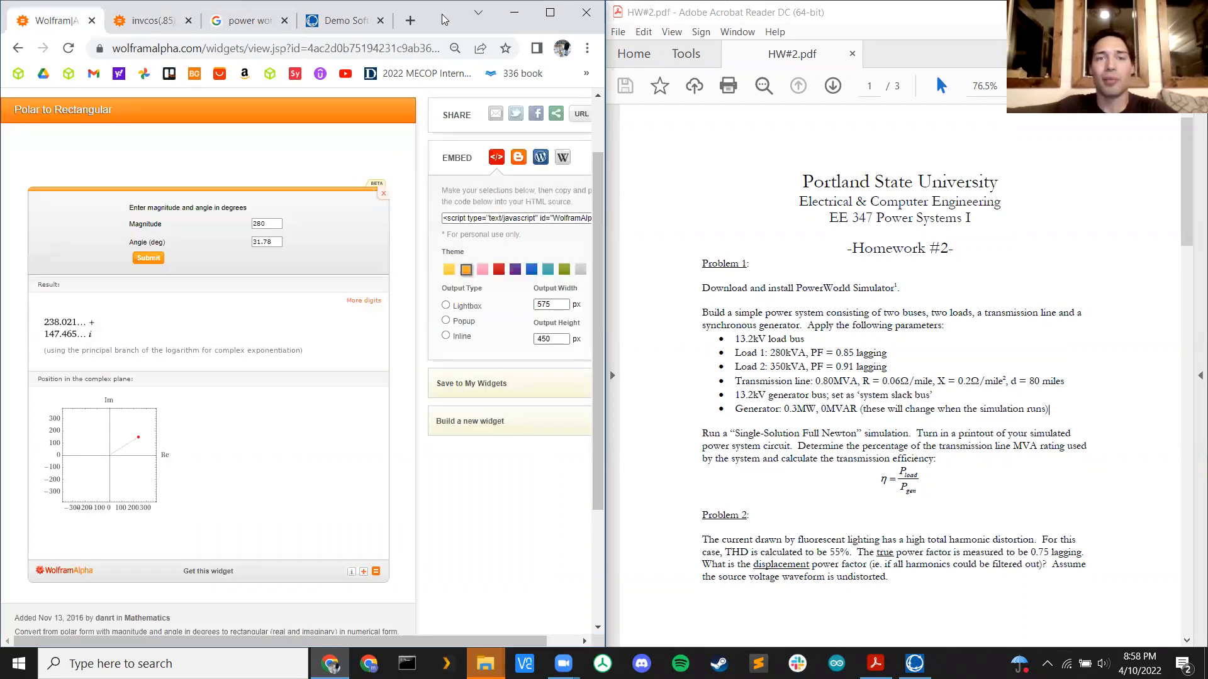
drag(281, 243, 225, 250)
text(24)
drag(269, 222, 244, 227)
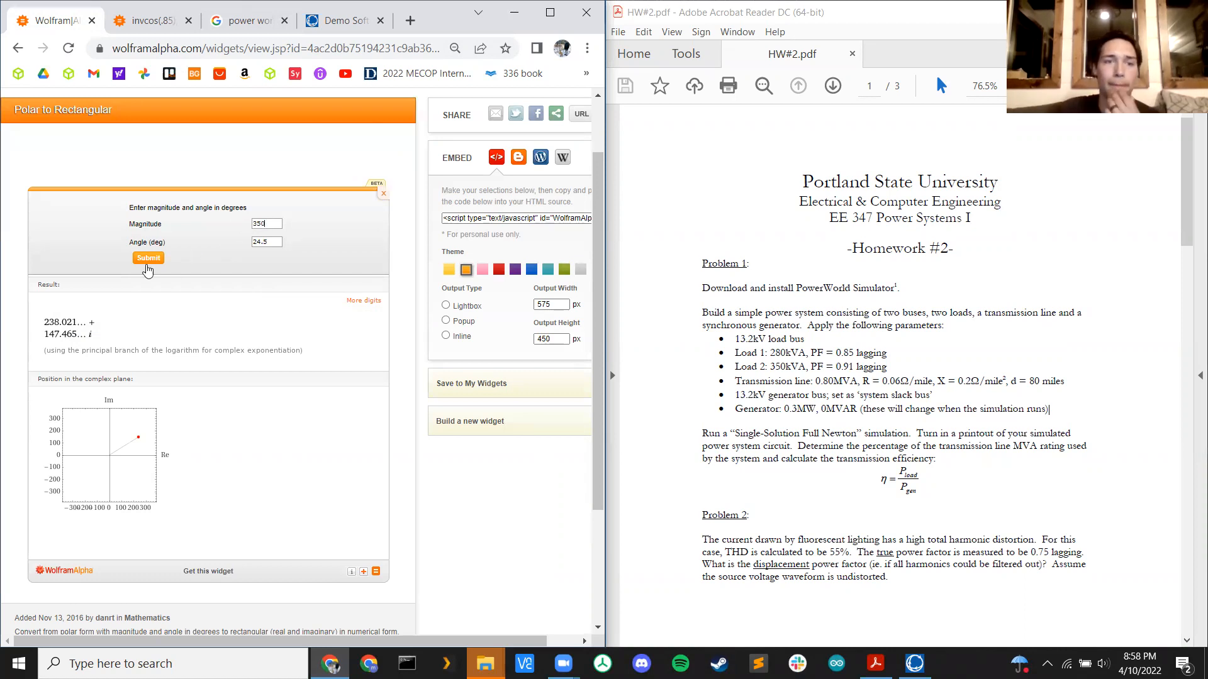
click(148, 258)
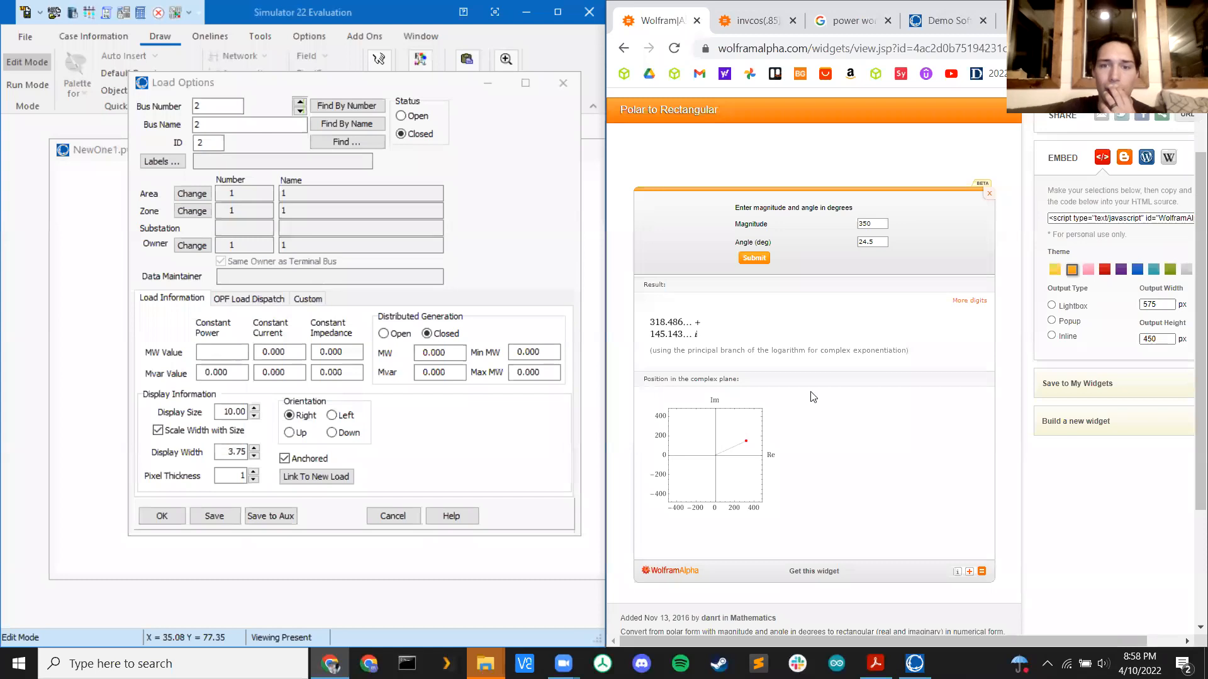
- Set the new bus 2 load's constant power to .3185 MW and .1451 Mvar and accept the load options
click(219, 351)
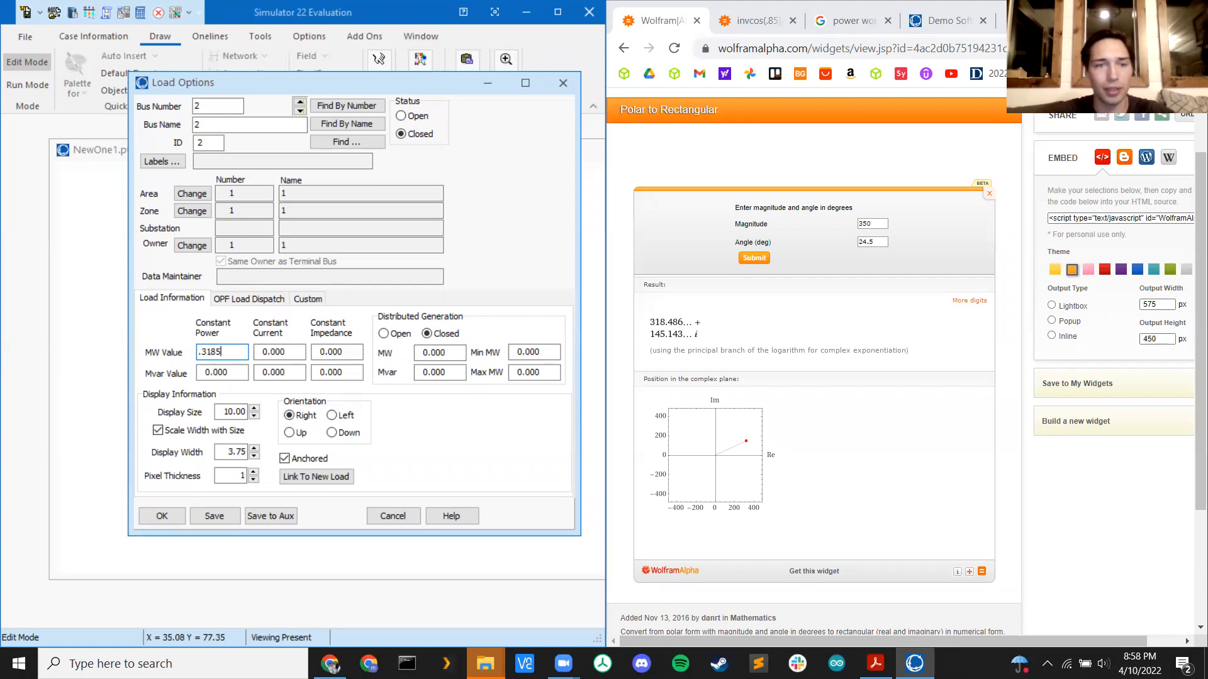
click(240, 373)
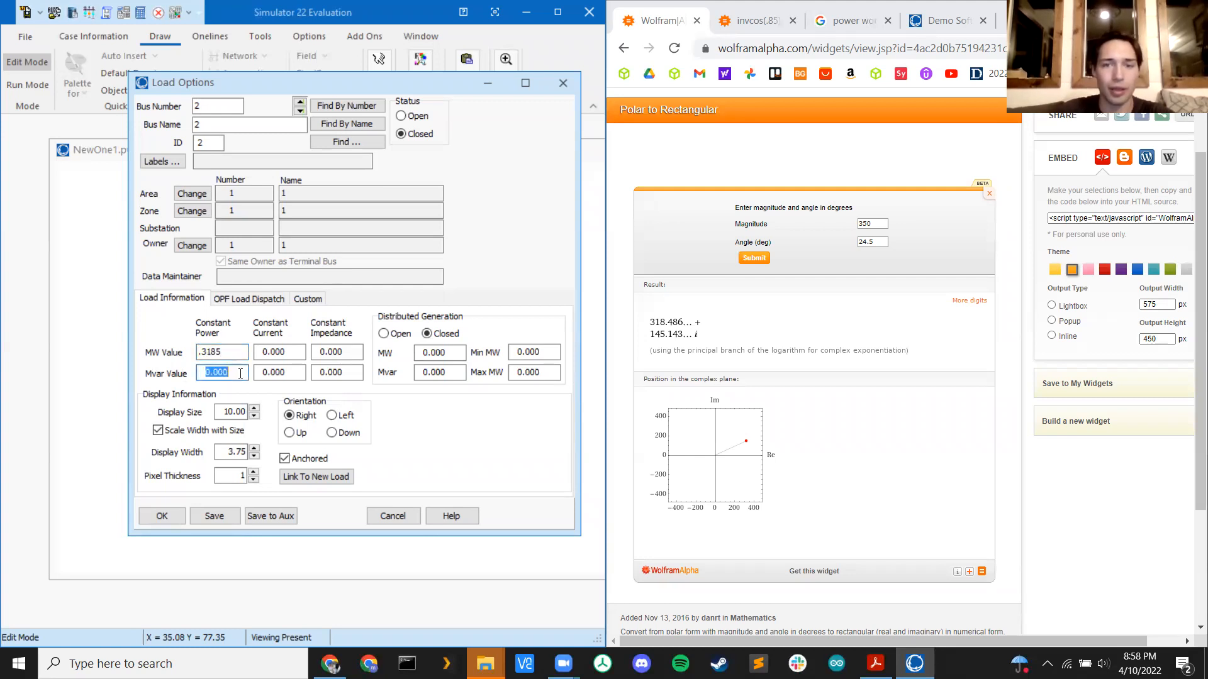
text(.1451)
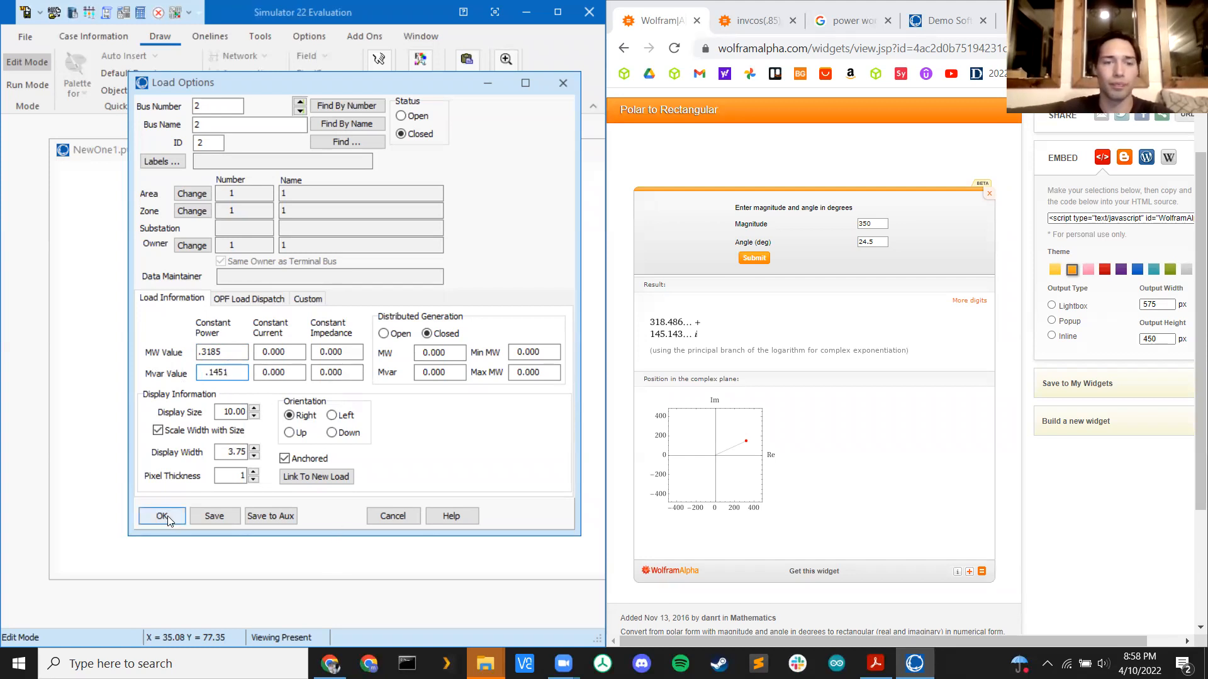
click(163, 516)
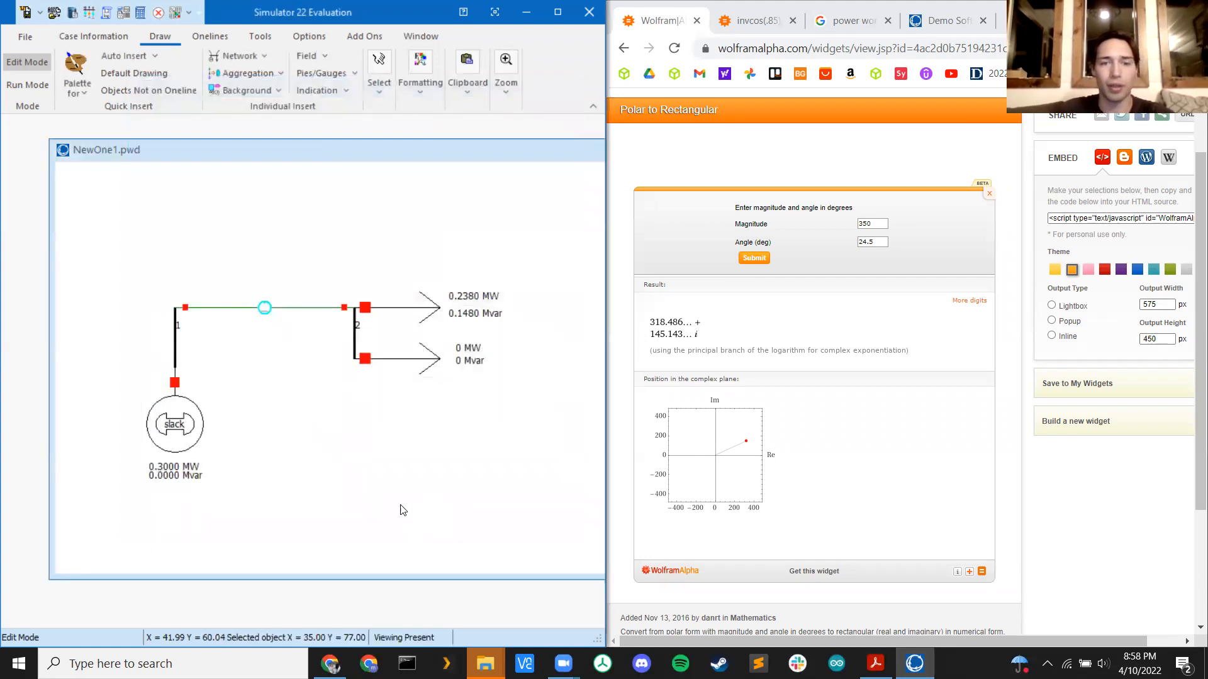
- Set the second bus 2 load's MW field to show 4 digits right of the decimal
click(459, 350)
double_click(463, 351)
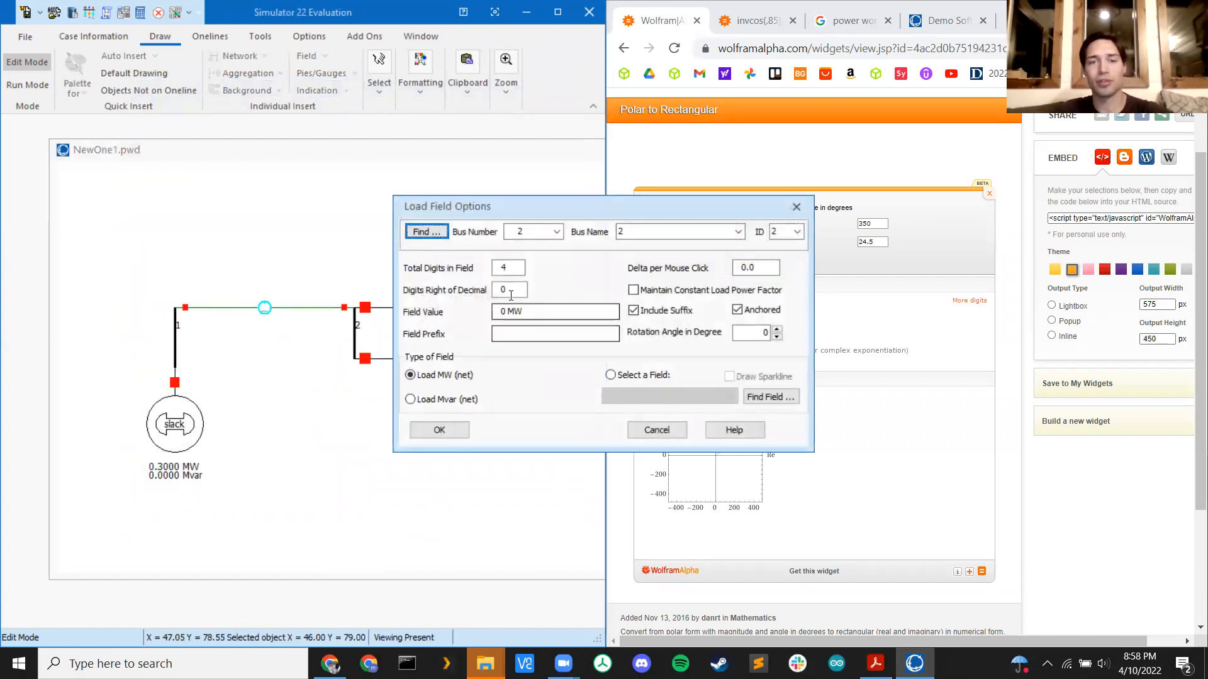
text(4)
click(439, 429)
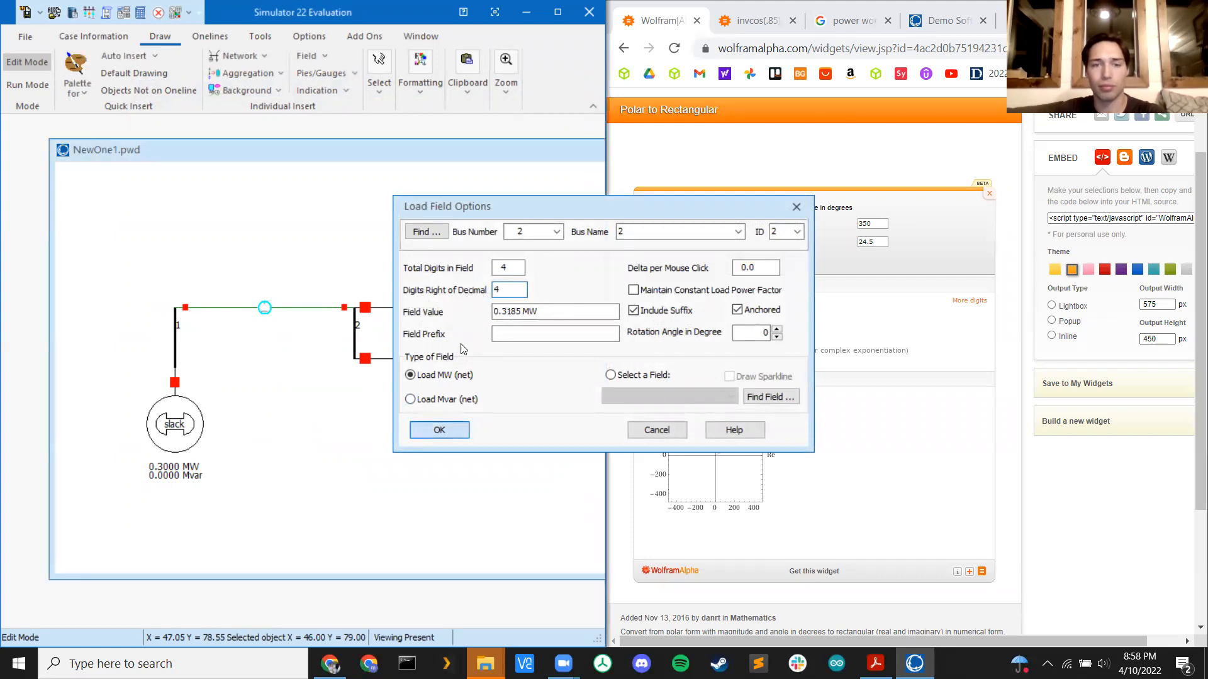
- Set the second bus 2 load's Mvar field to show 4 digits right of the decimal
click(460, 365)
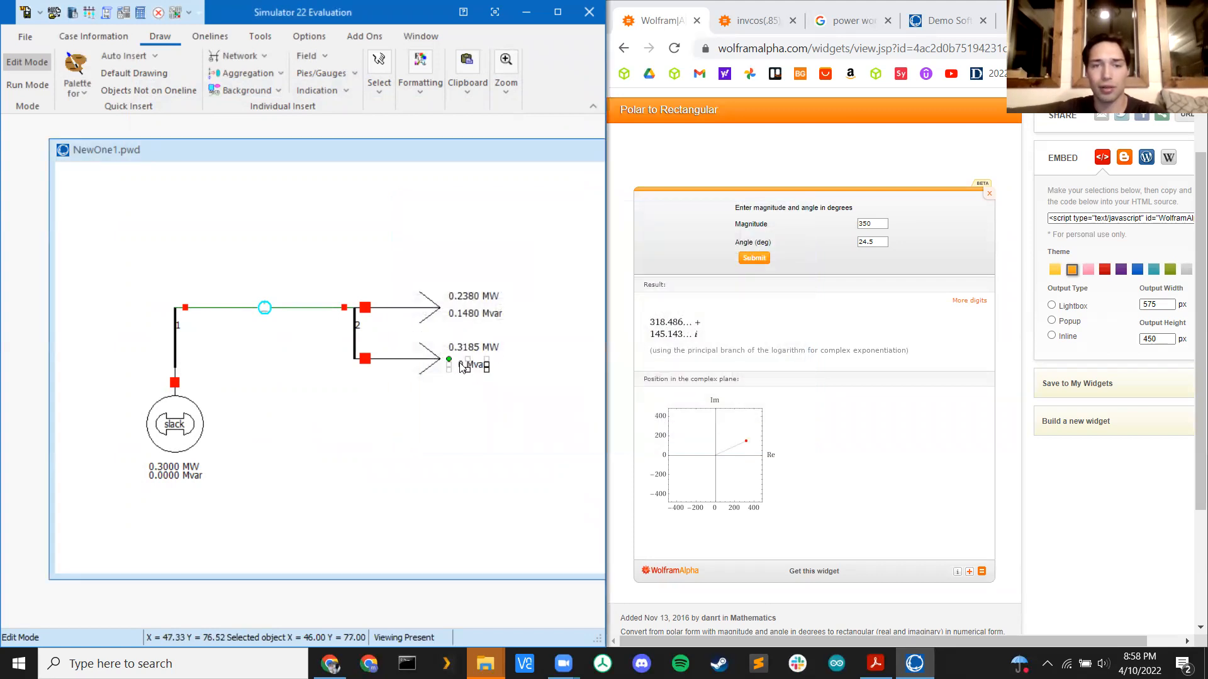
double_click(462, 366)
text(4)
click(439, 430)
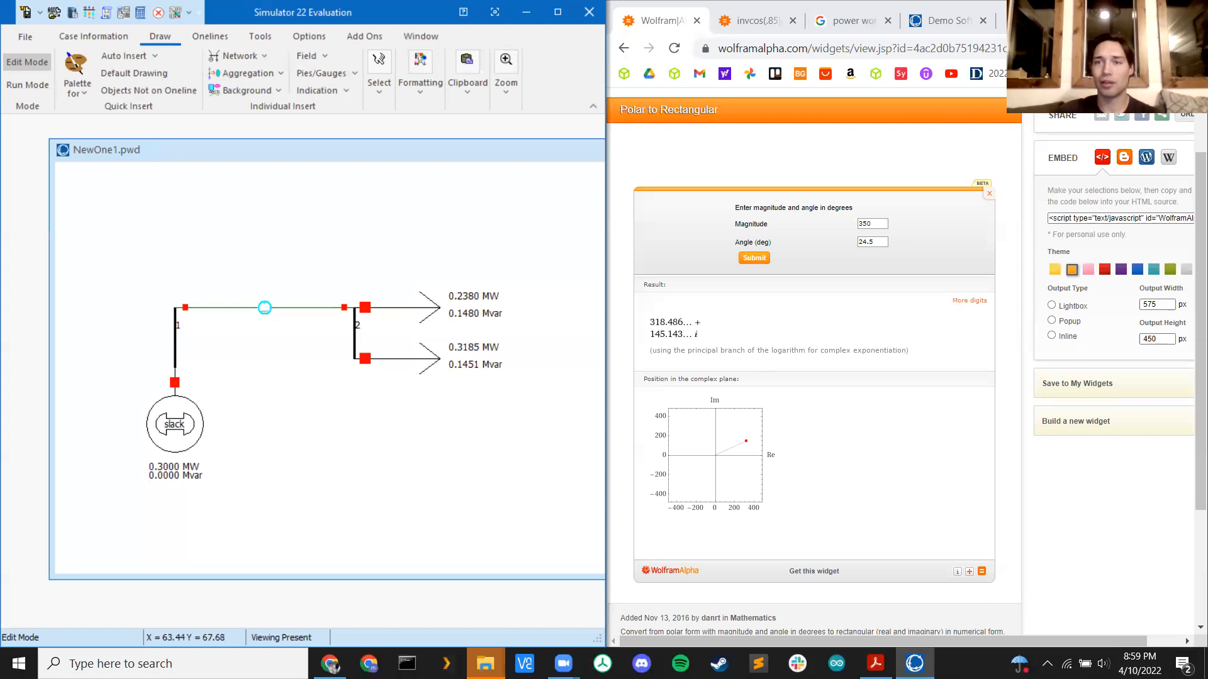
- Bring the HW#2 PDF to the front and switch the power system case to Run Mode
click(875, 663)
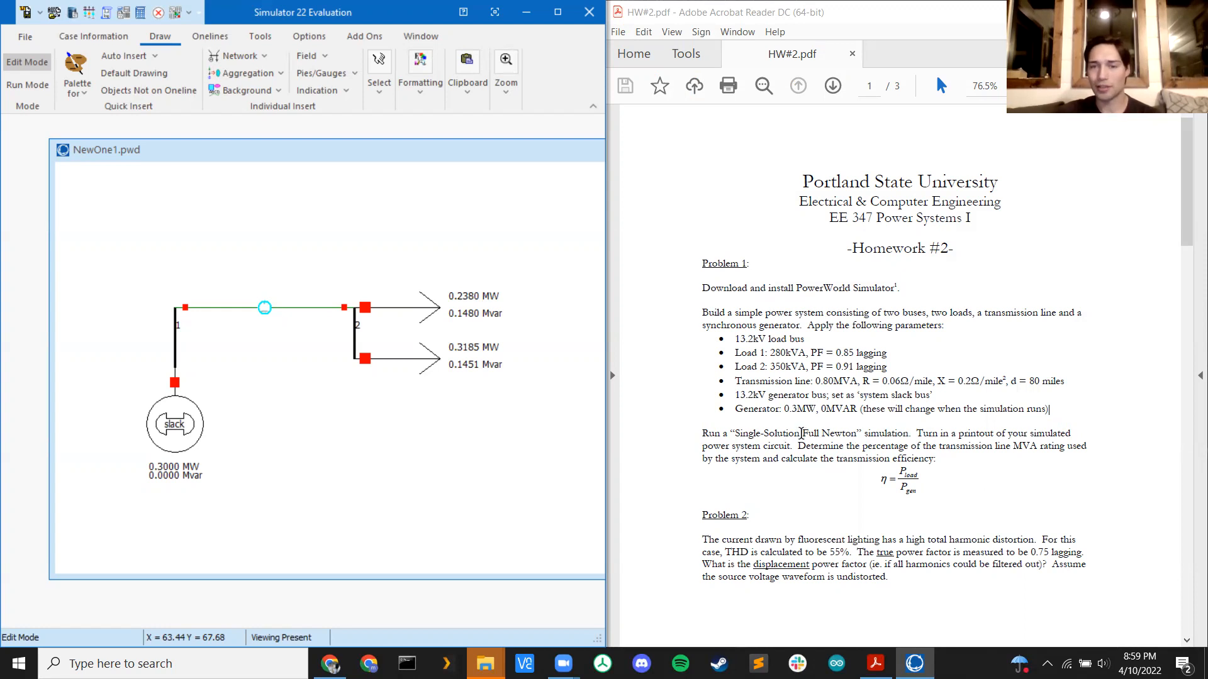
click(23, 85)
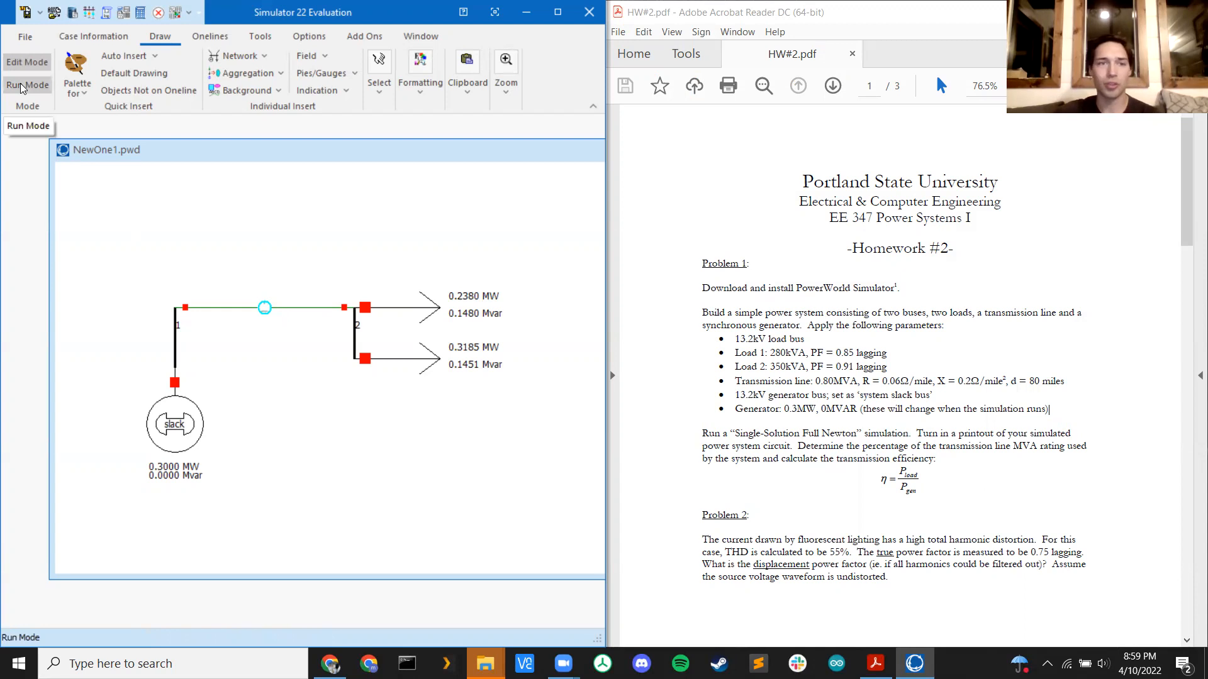
click(26, 62)
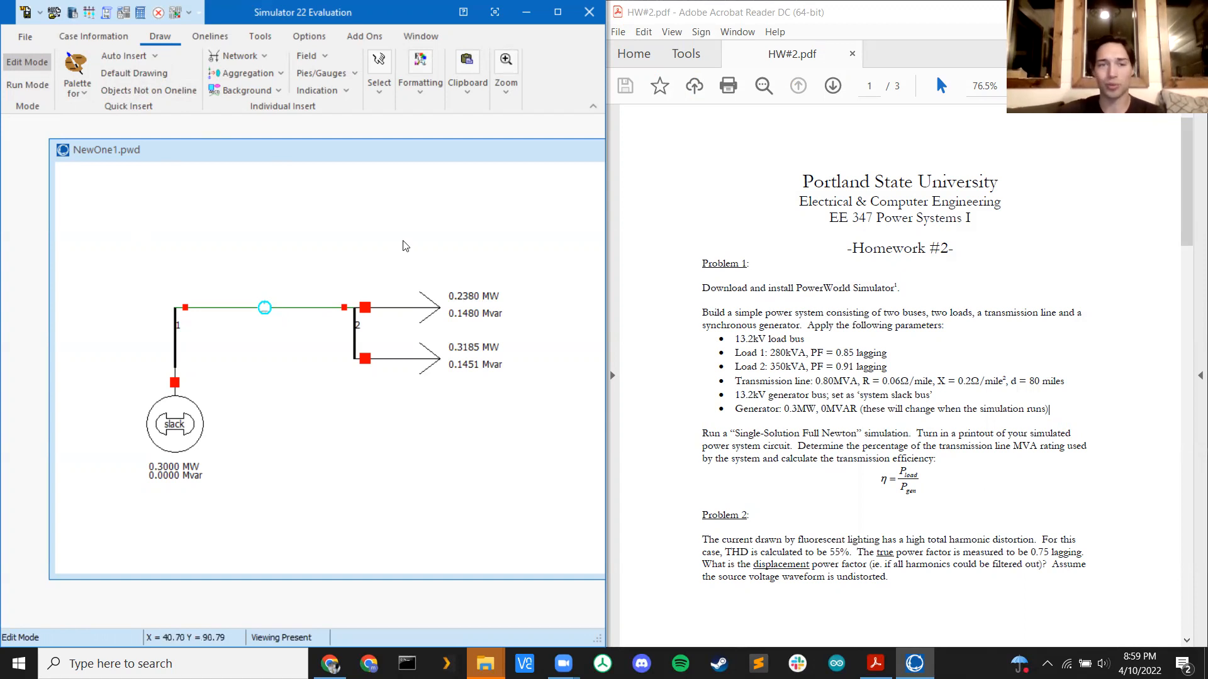
click(20, 87)
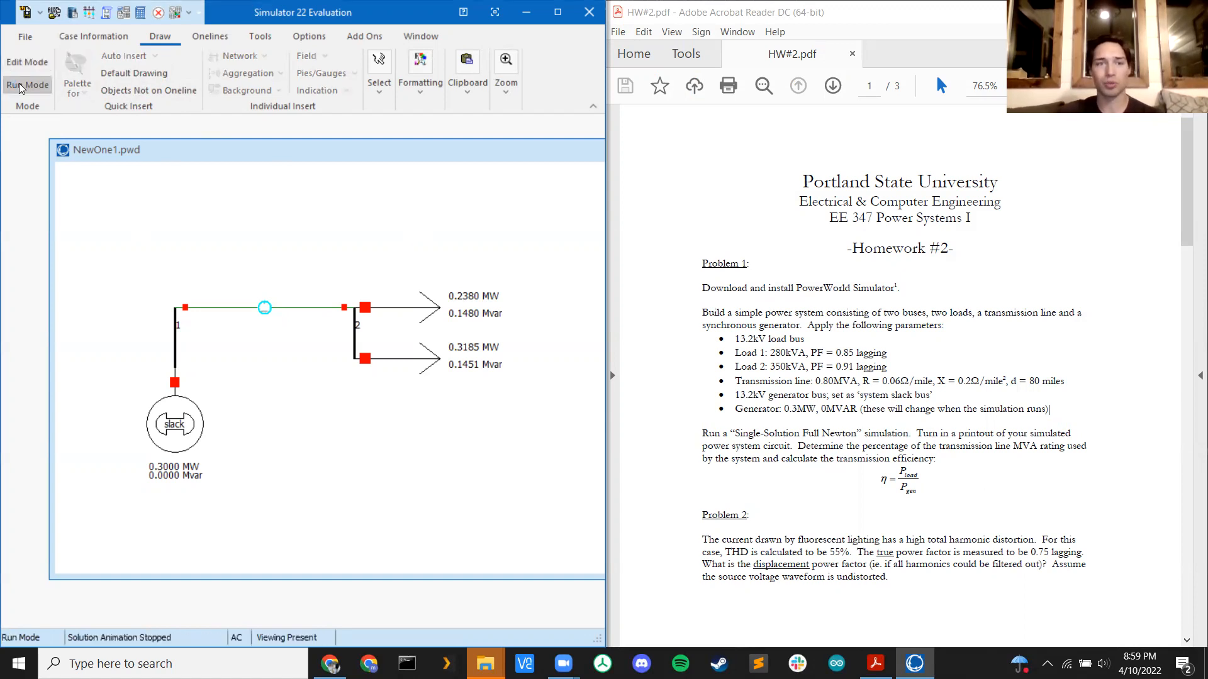
- Maximize the simulator window and its NewOne1.pwd diagram, and solve the power flow with the Newton method
click(256, 38)
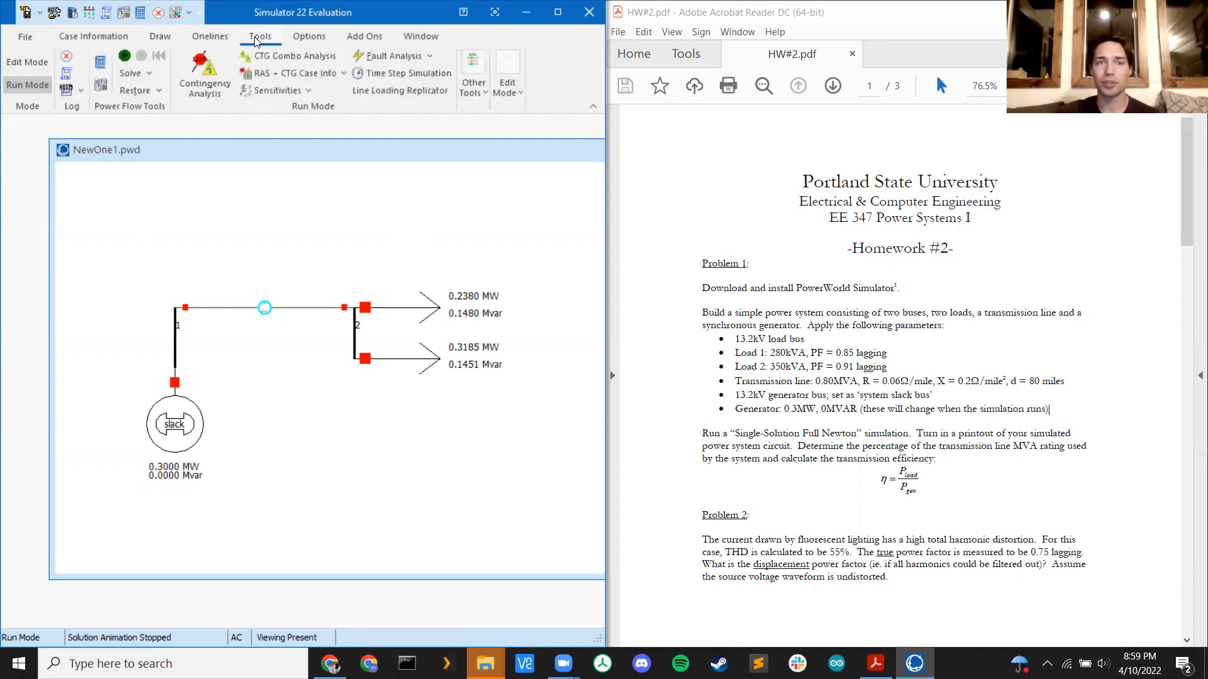
click(559, 13)
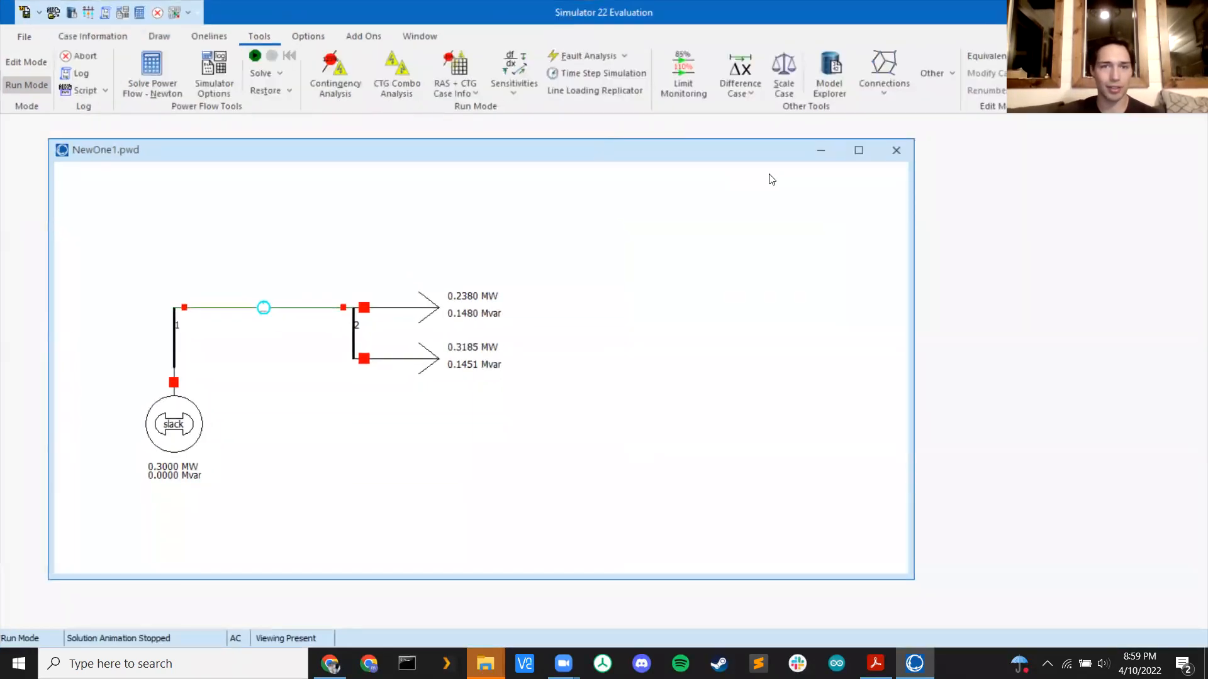
click(858, 150)
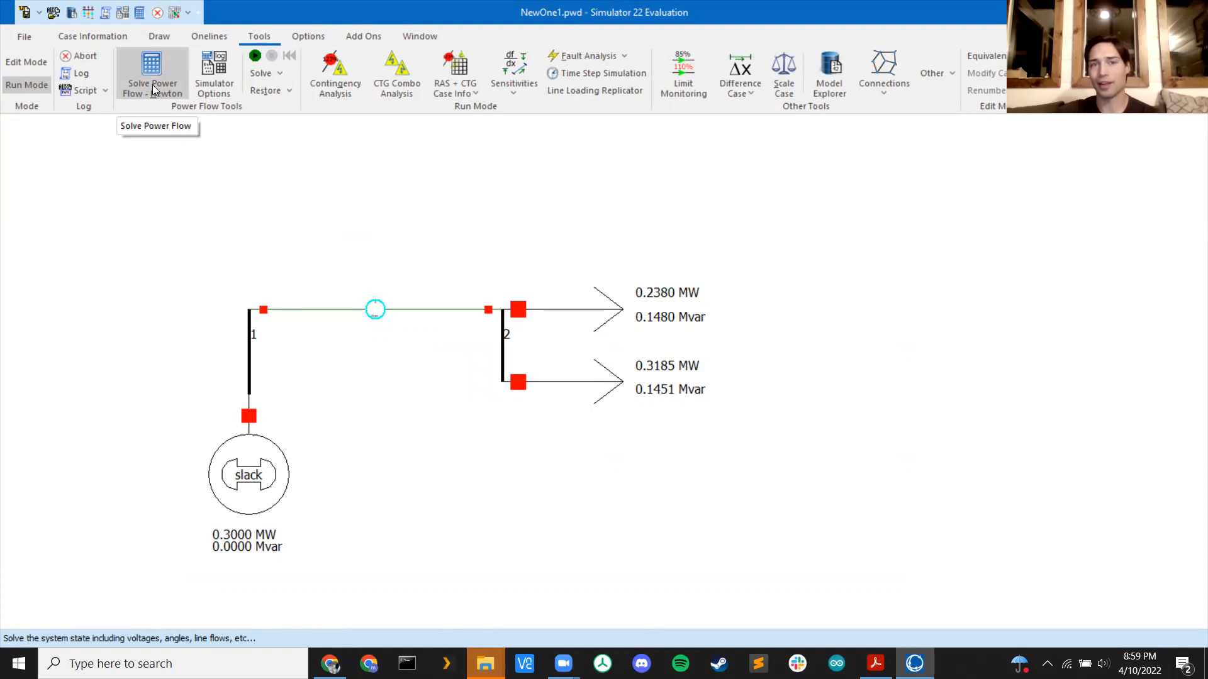
drag(331, 226, 334, 223)
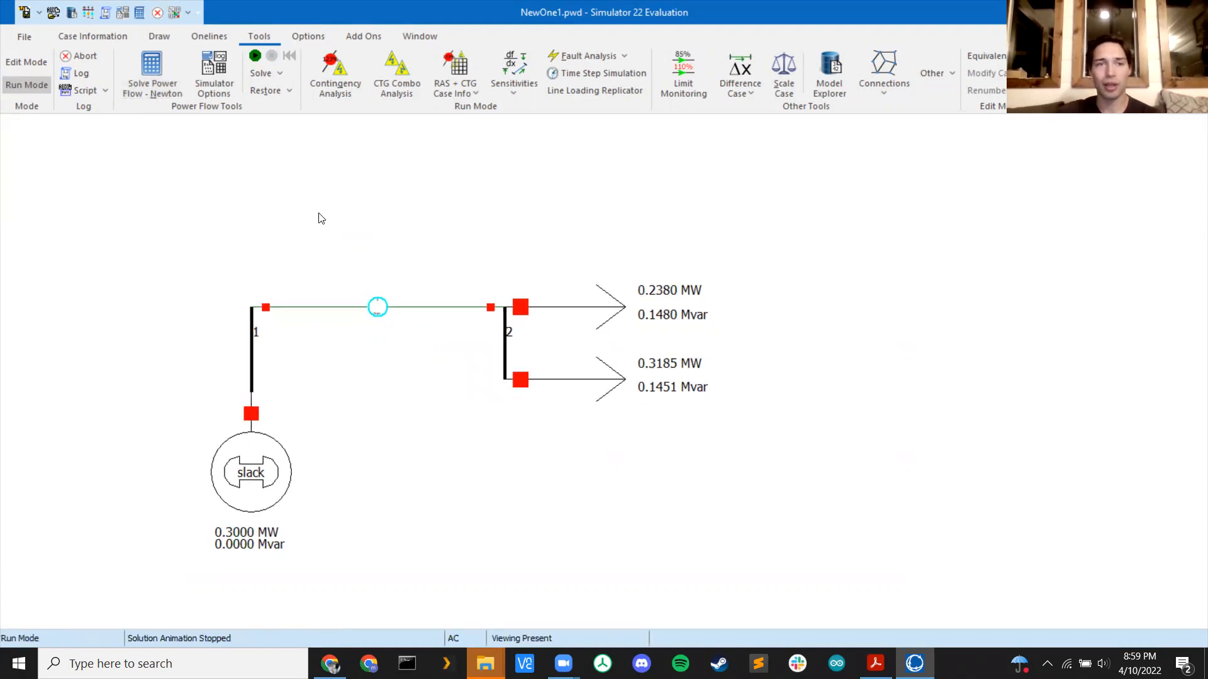
click(147, 70)
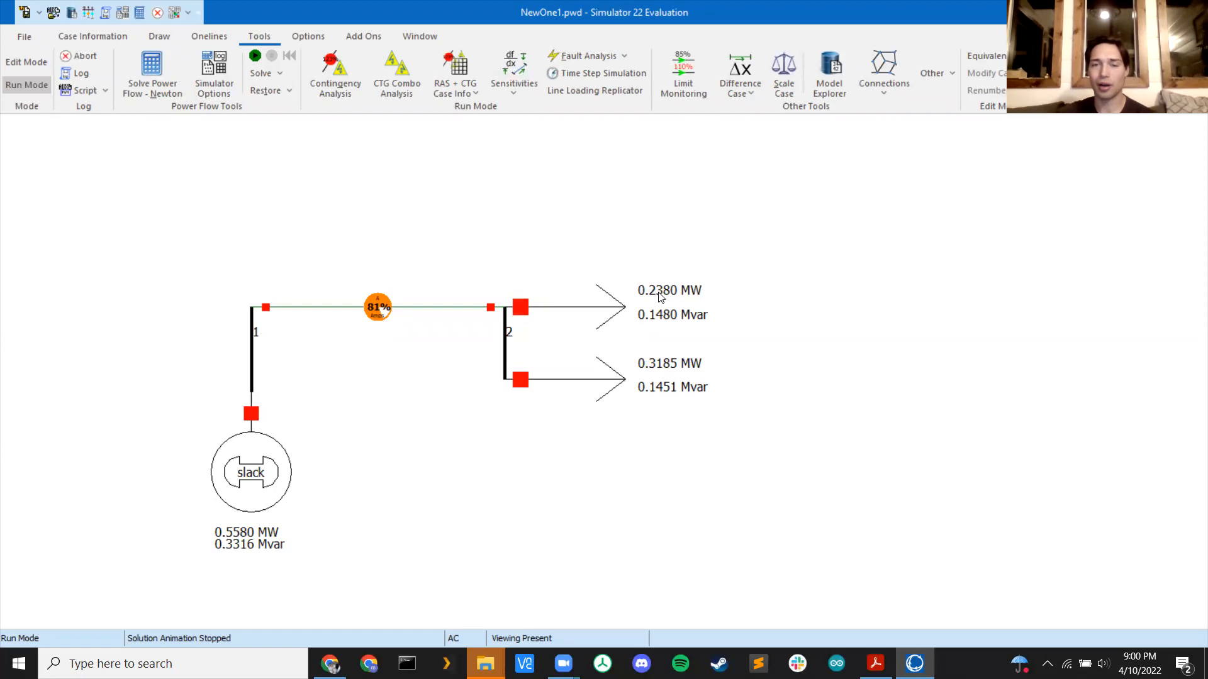
- Set the upper bus 2 load's constant power to 238 MW and 148 Mvar
double_click(568, 310)
click(468, 367)
key(BackSpace)
click(469, 387)
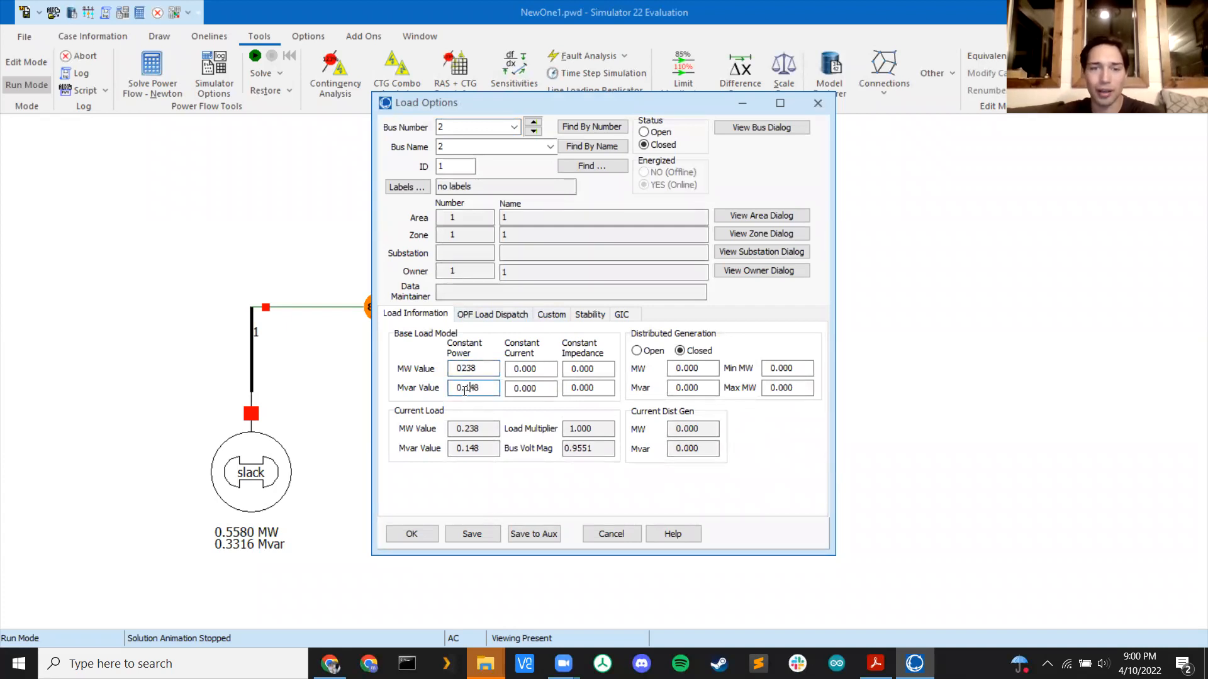
key(BackSpace)
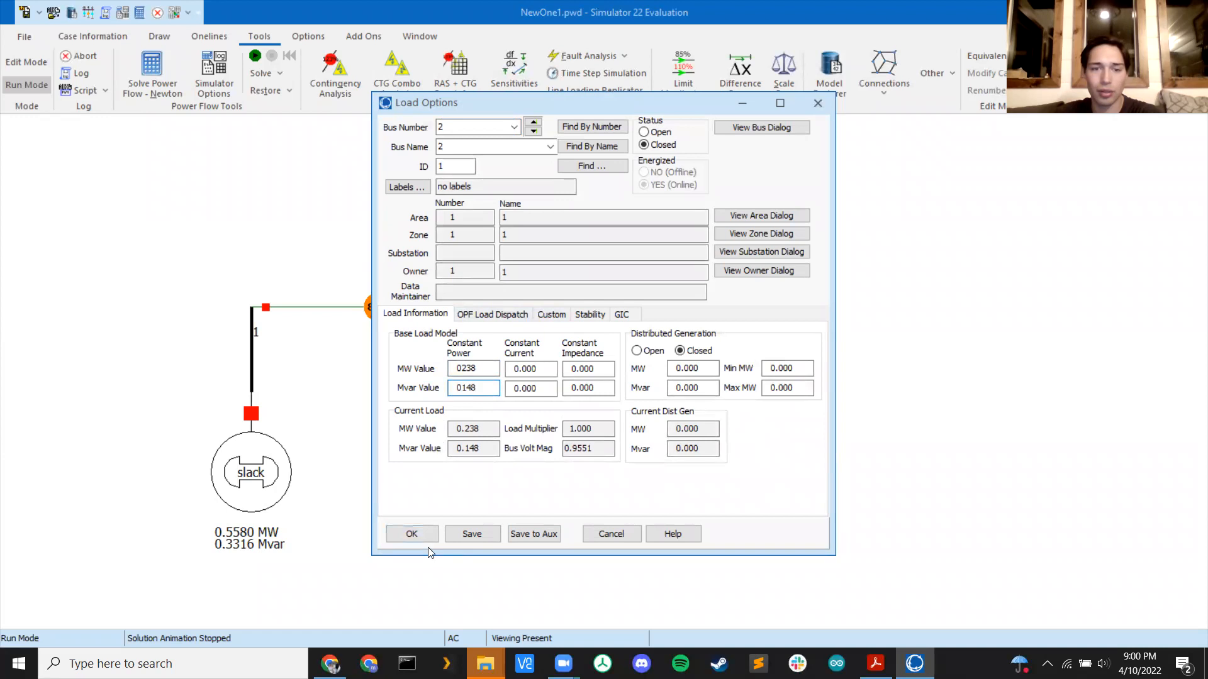
click(415, 534)
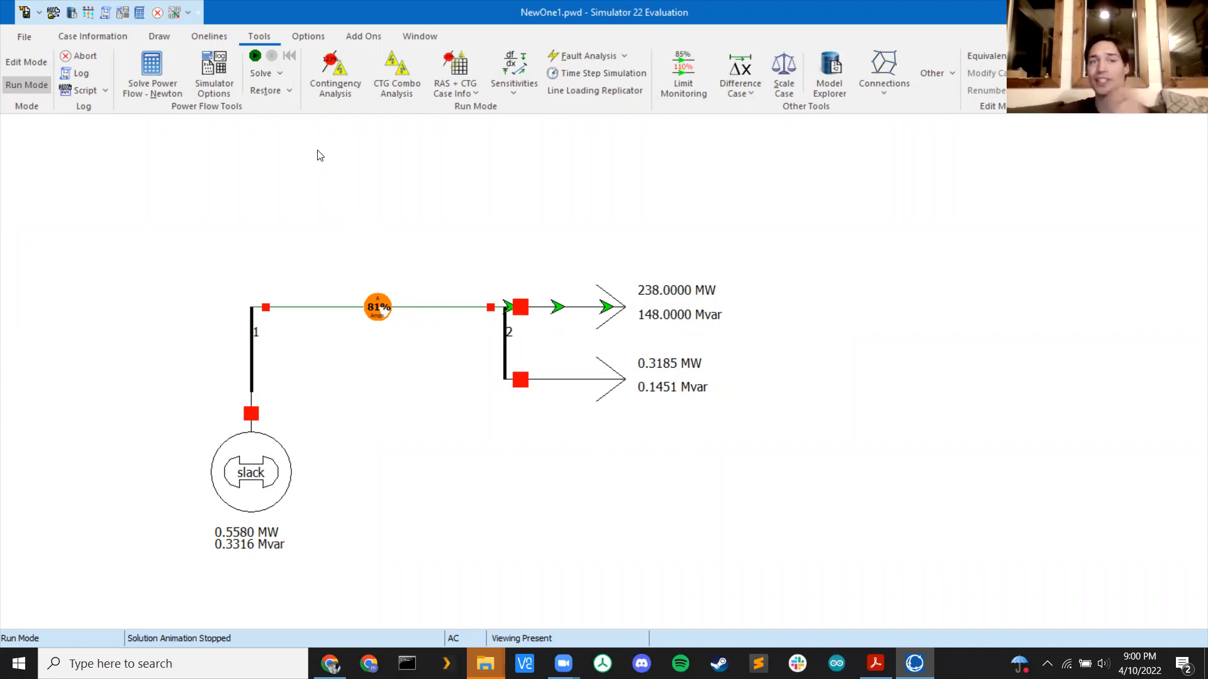
- Reset the case to flat start with voltages at setpoints and angles at the slack angle, and check the slack generator's power and voltage settings
click(280, 75)
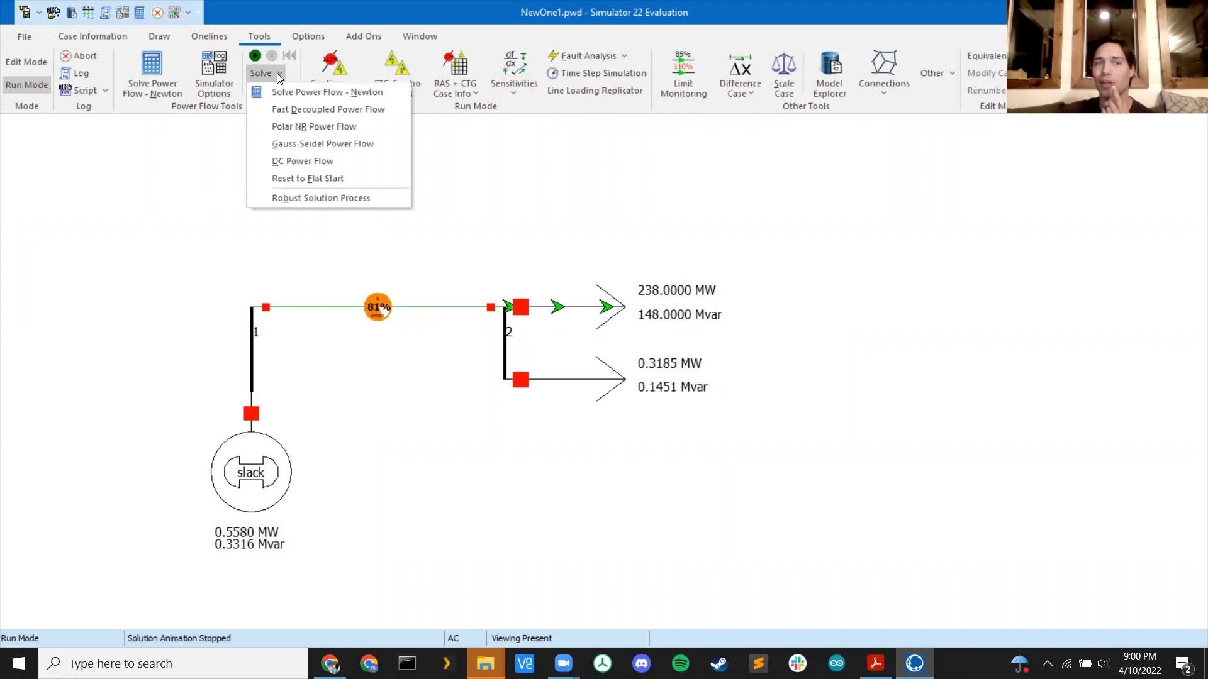
click(341, 179)
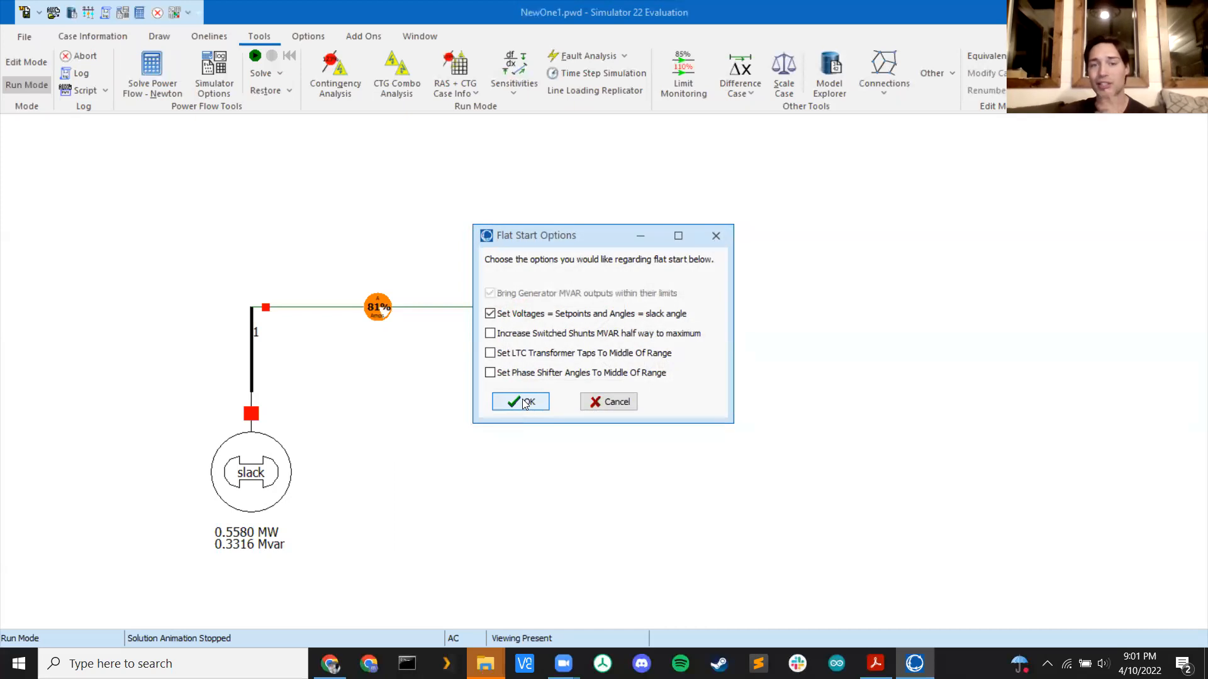
click(522, 402)
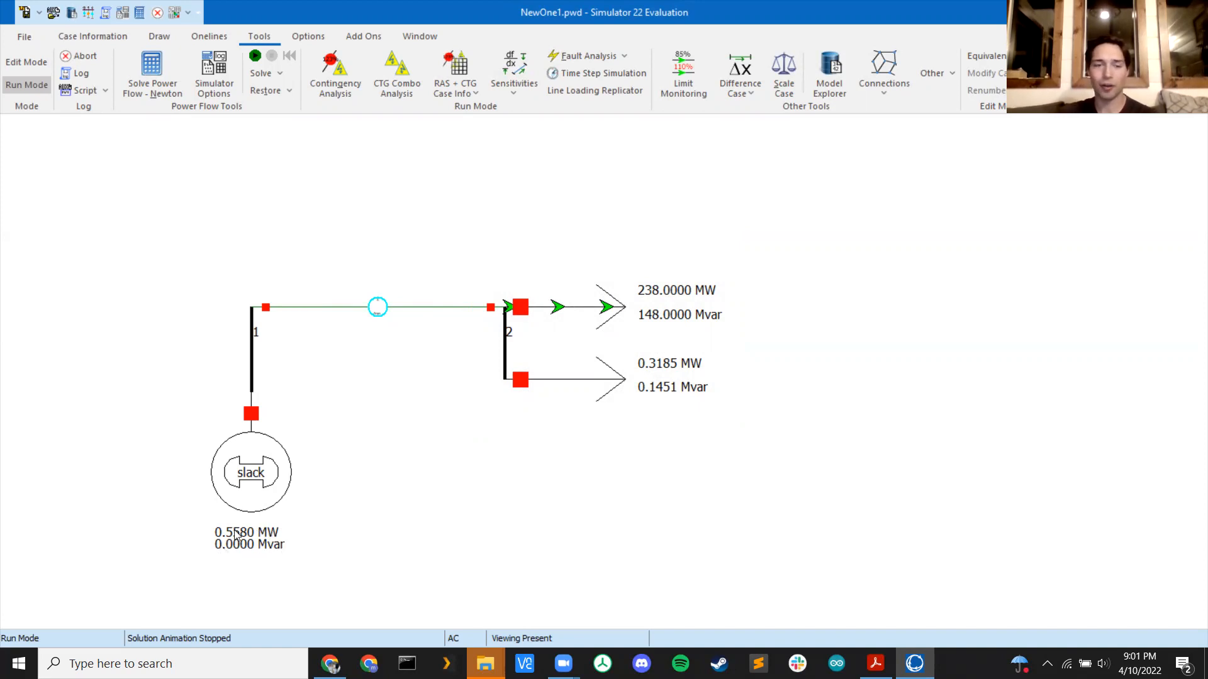
double_click(258, 500)
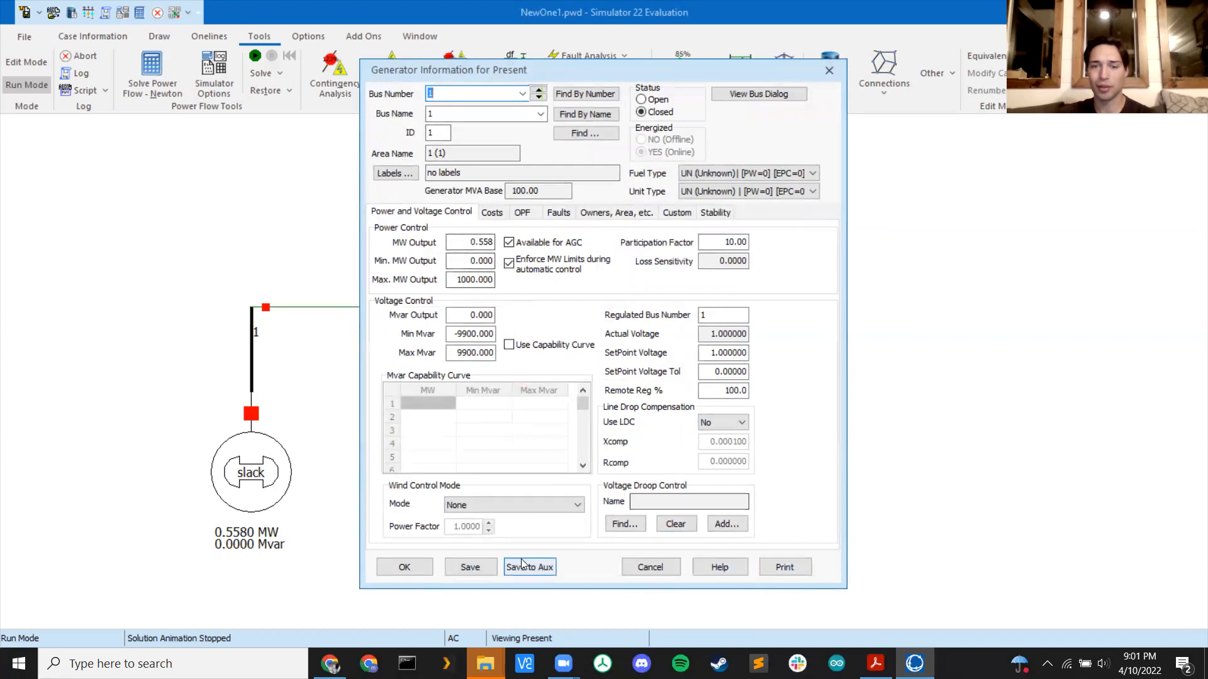
click(420, 567)
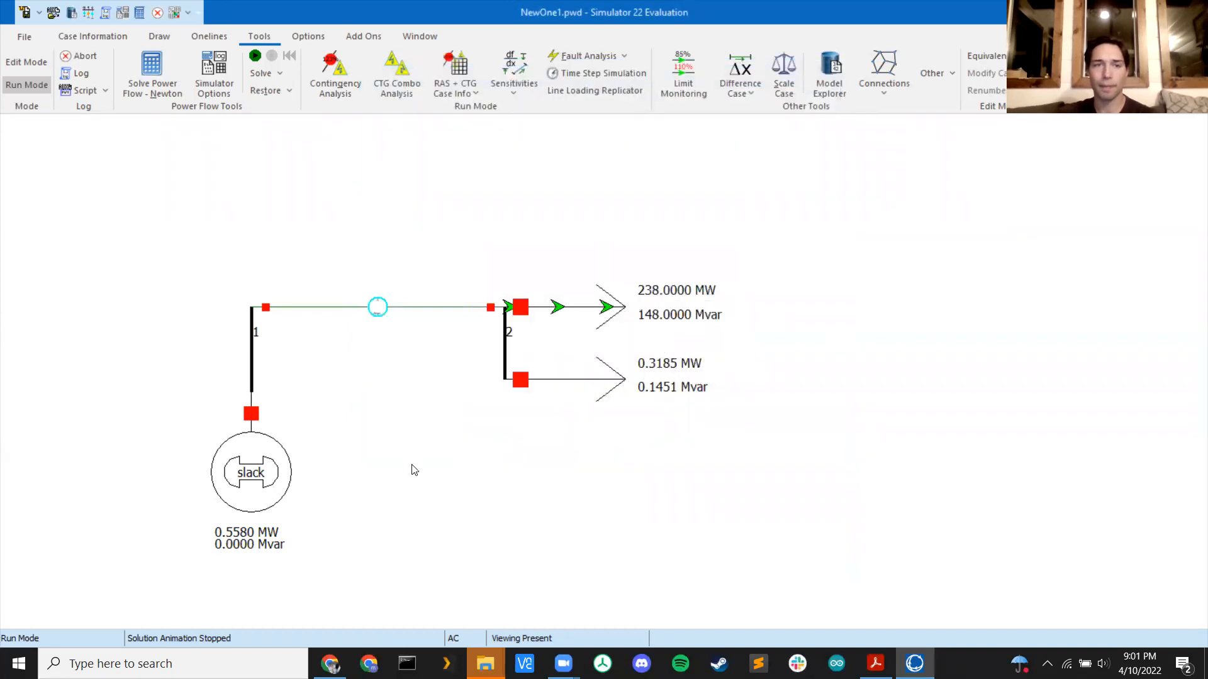